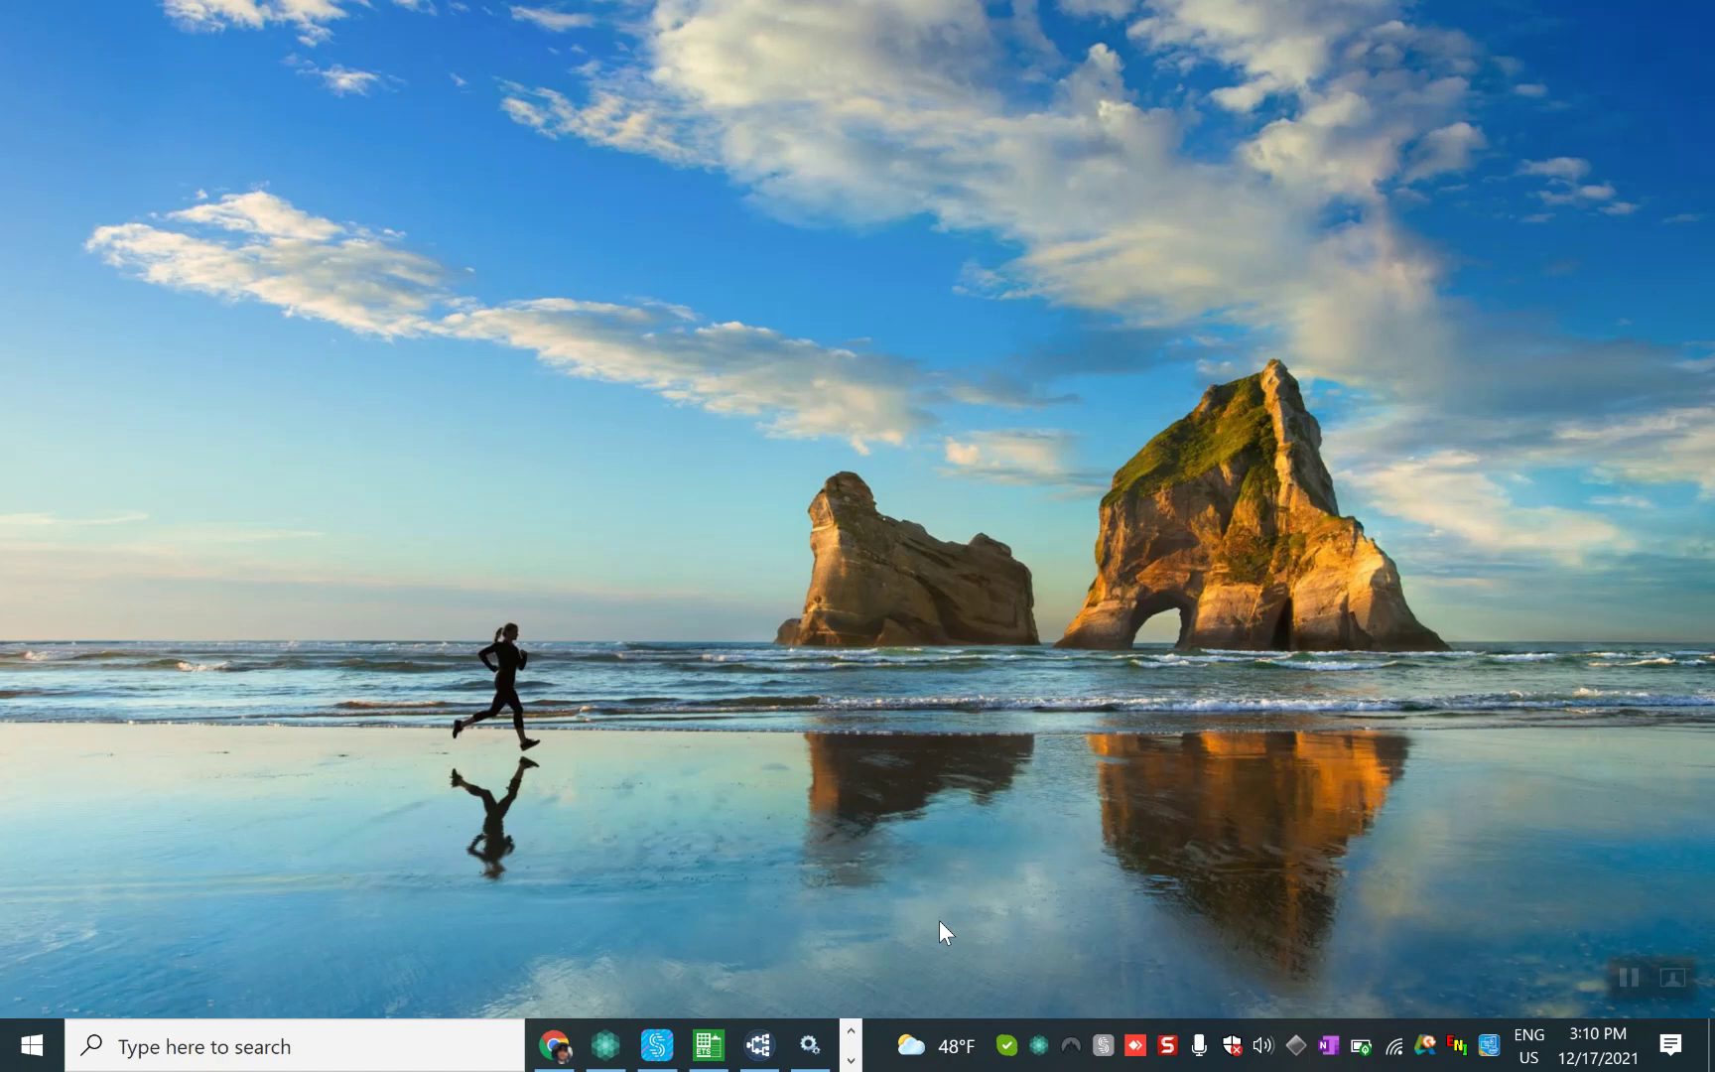
Step: Check that the Mosquitto Broker service is running with Automatic startup and Local System logon
{"action": "left_click", "coordinate": [824, 1035]}
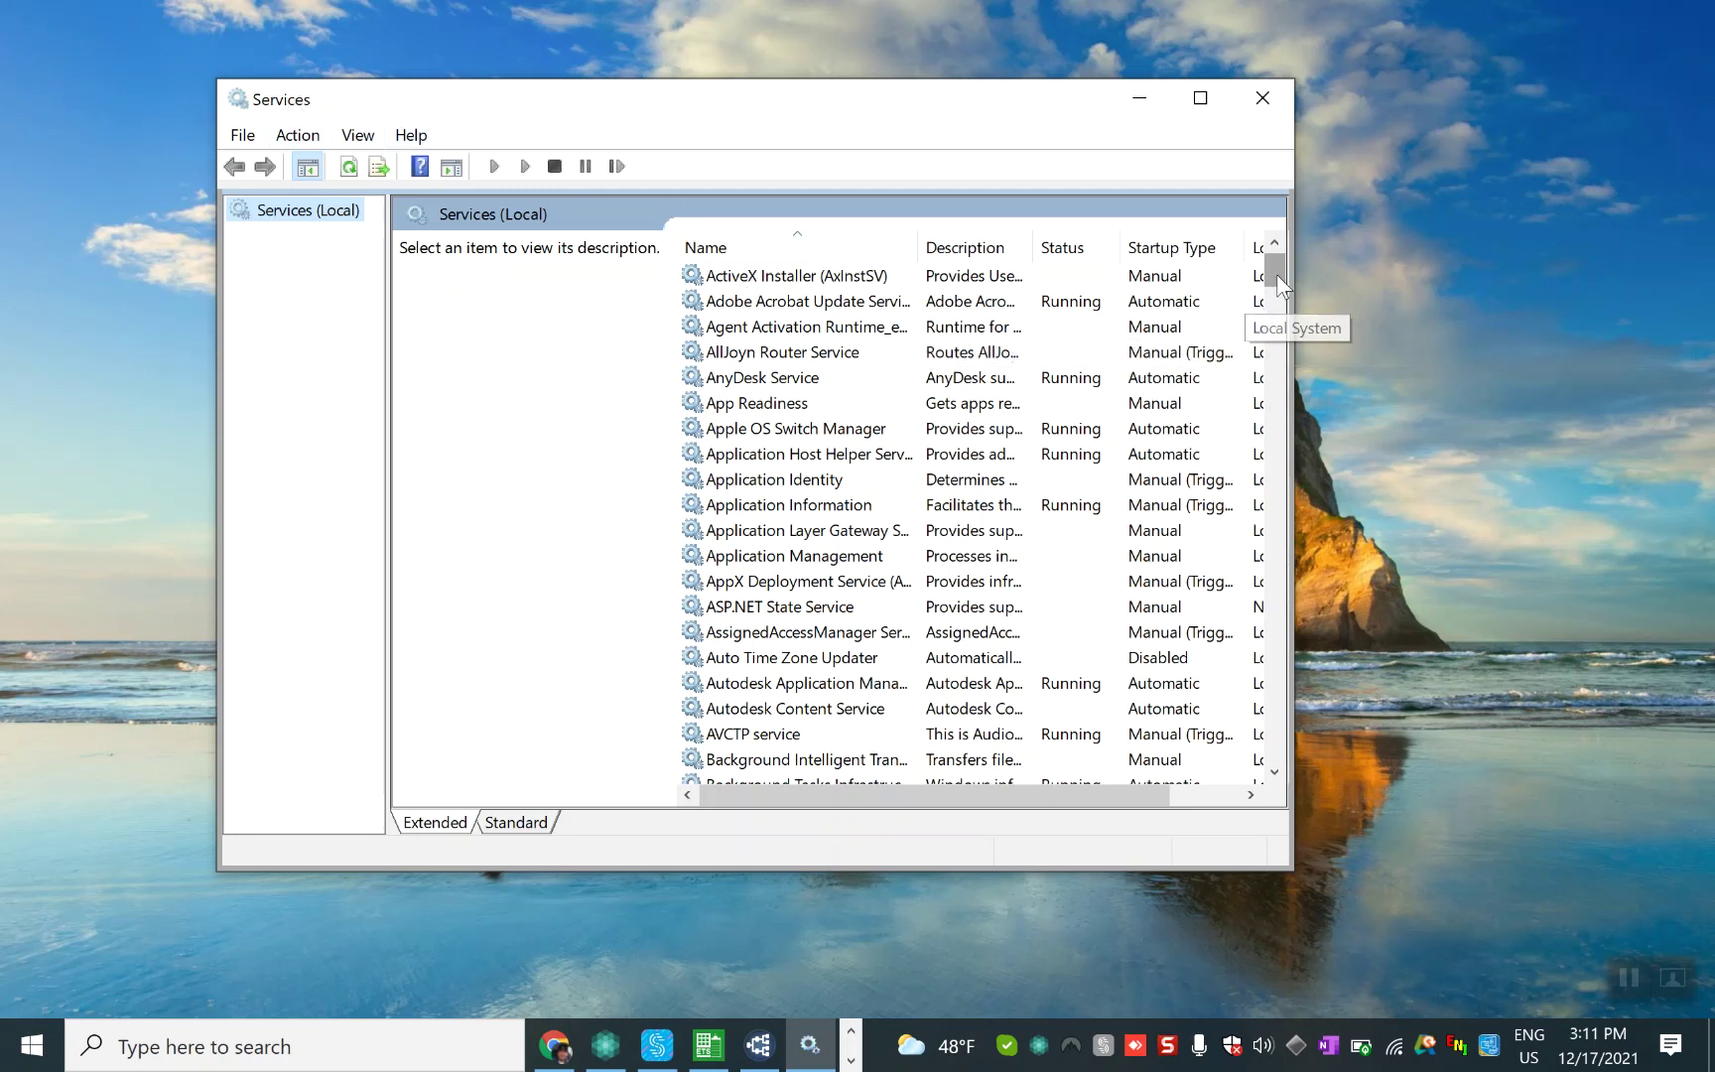
{"action": "left_click_drag", "start_coordinate": [1277, 273], "coordinate": [1259, 491]}
{"action": "left_click", "coordinate": [843, 583]}
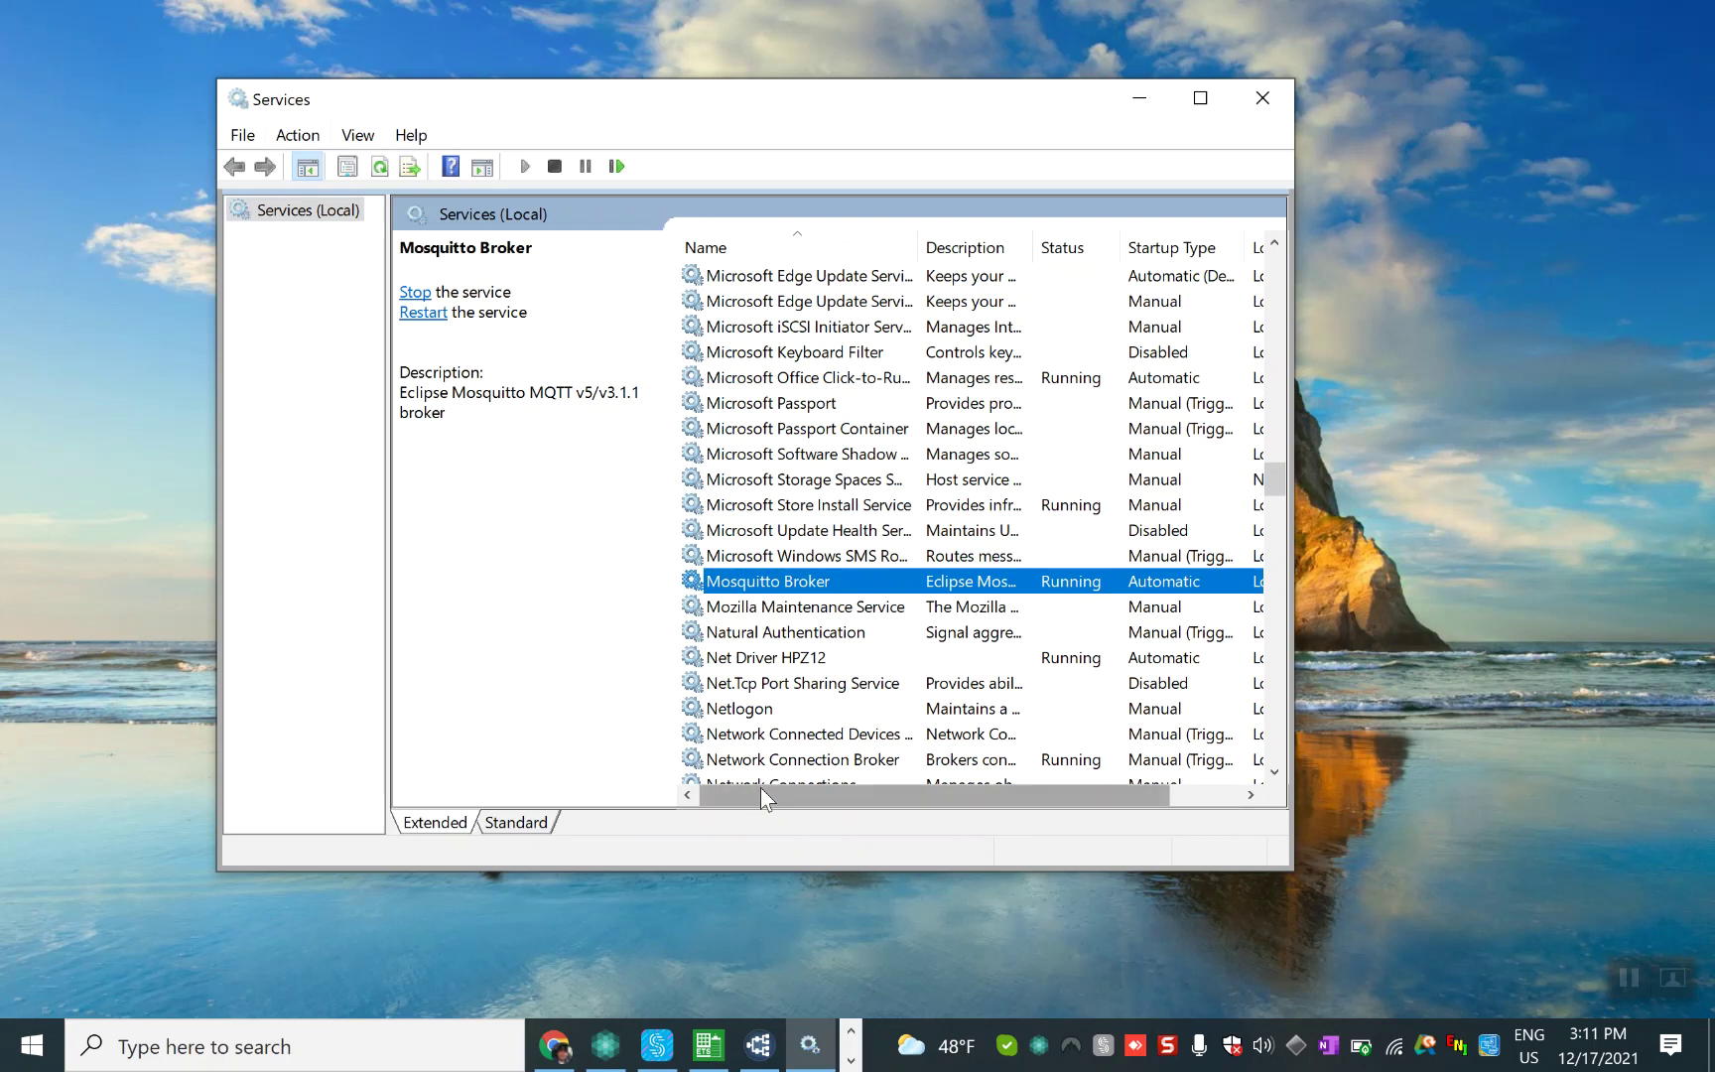
{"action": "left_click_drag", "start_coordinate": [760, 786], "coordinate": [850, 790]}
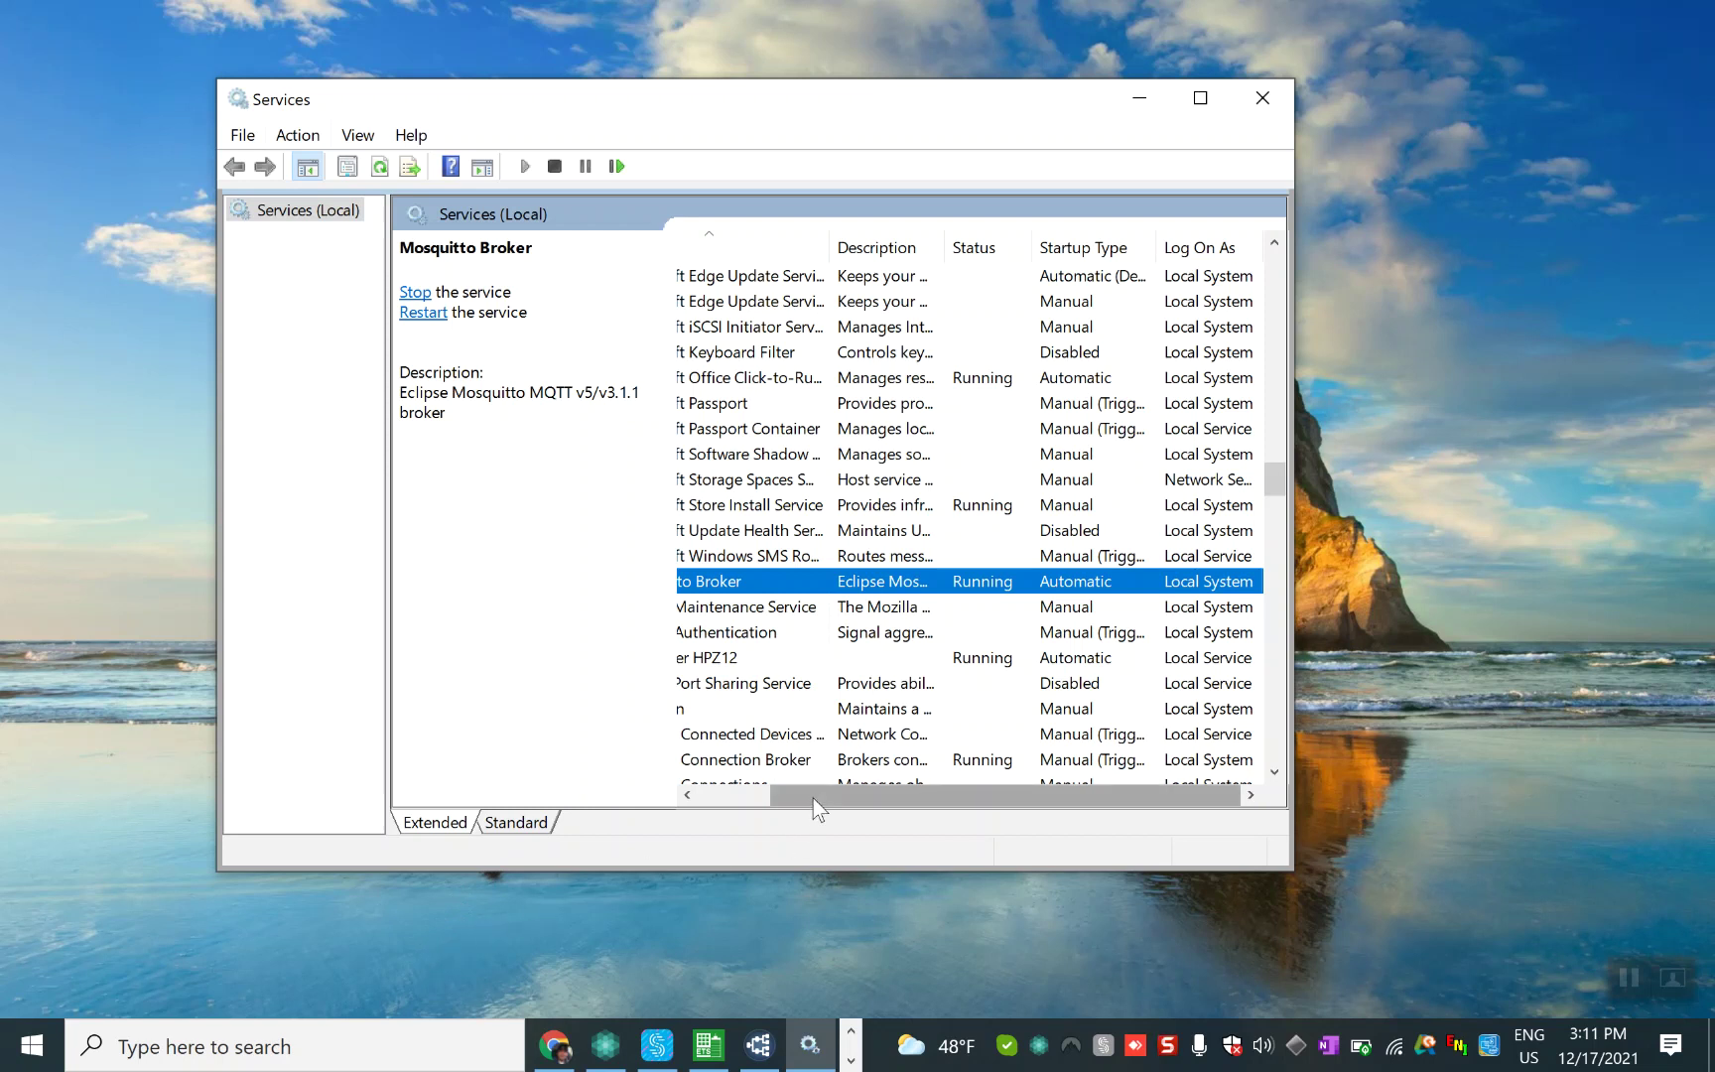
{"action": "left_click_drag", "start_coordinate": [811, 806], "coordinate": [717, 806]}
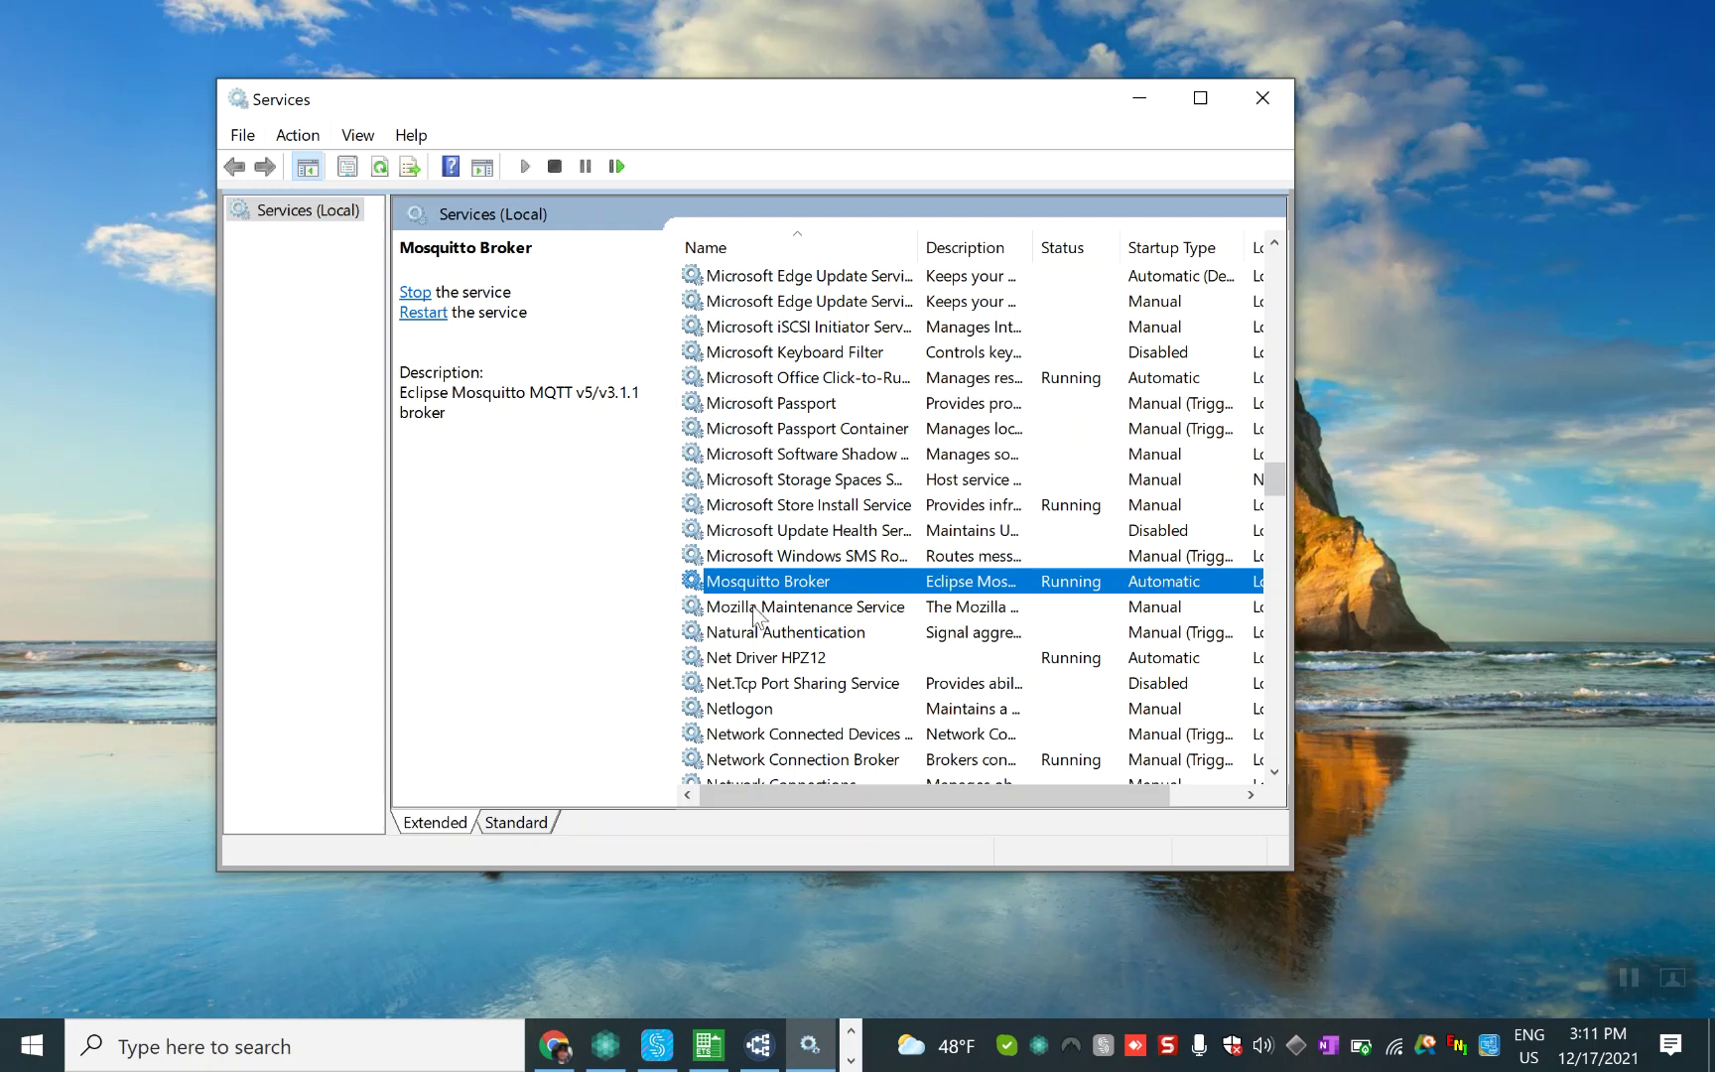
Step: Bring up MQTT Explorer on the 127.0.0.1 broker with New/Topic, moving its window slightly down
{"action": "left_click", "coordinate": [754, 1045]}
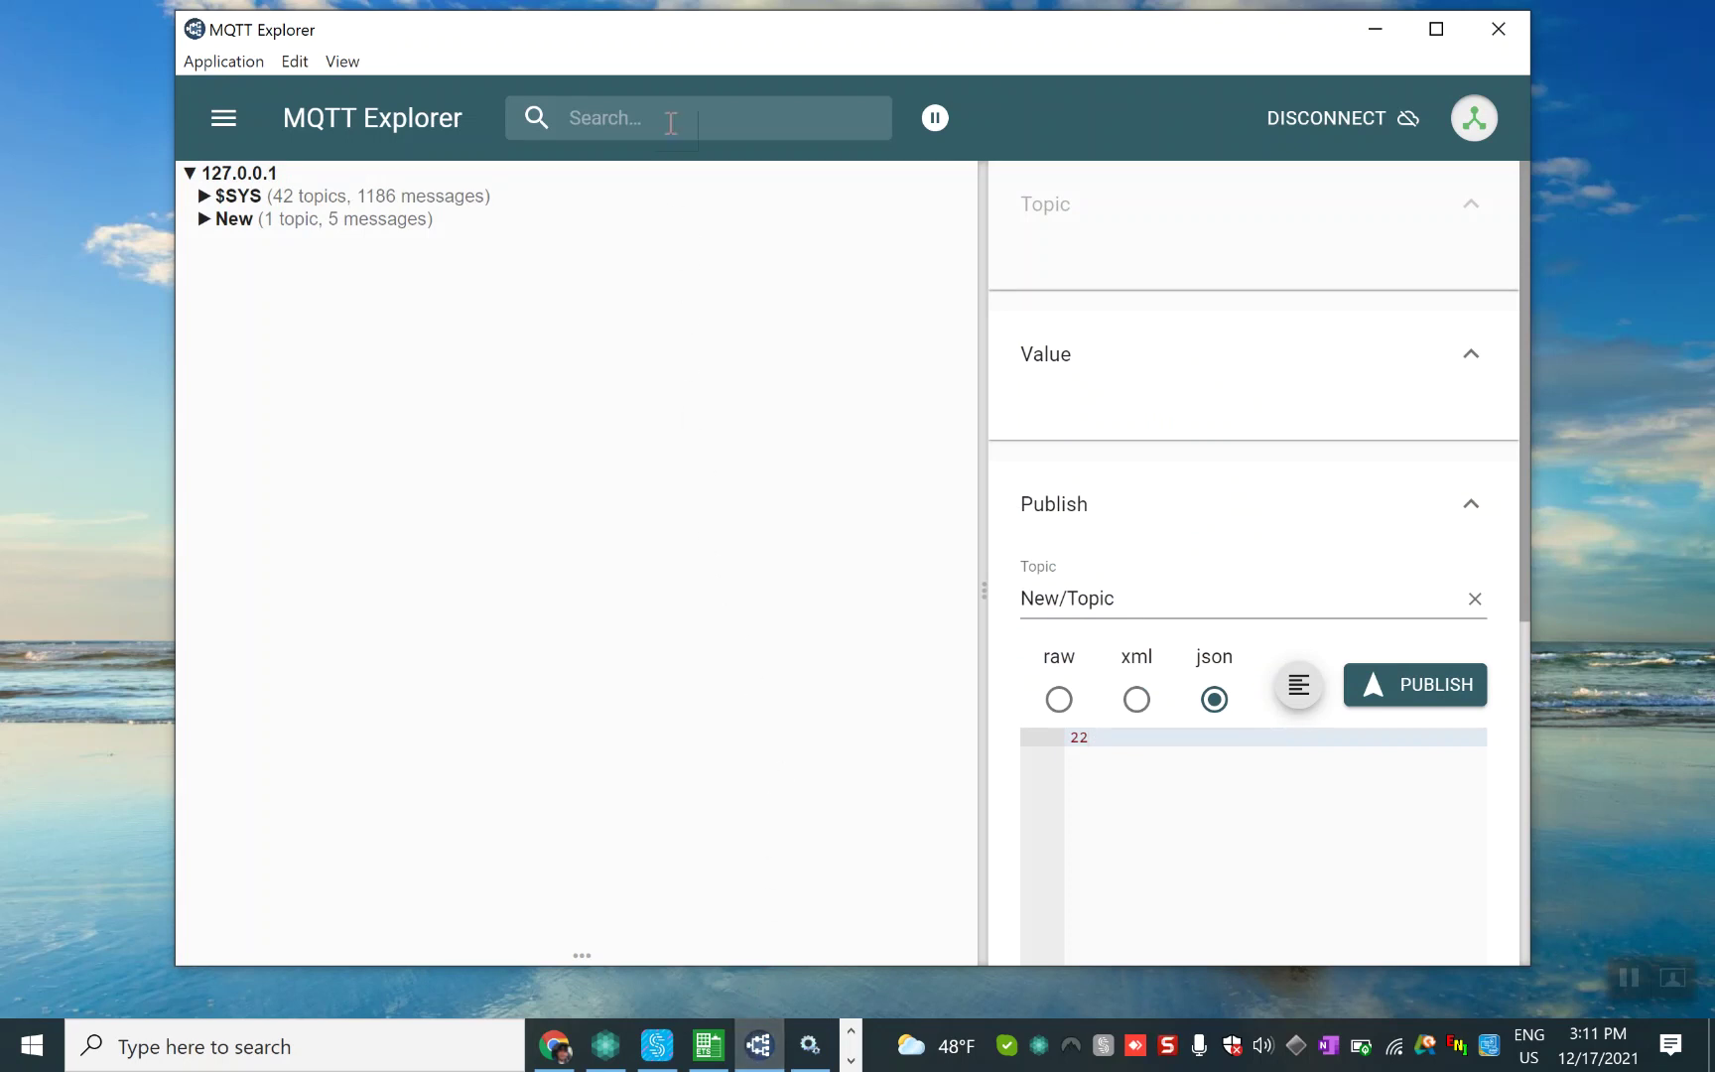
{"action": "left_click_drag", "start_coordinate": [667, 40], "coordinate": [667, 65]}
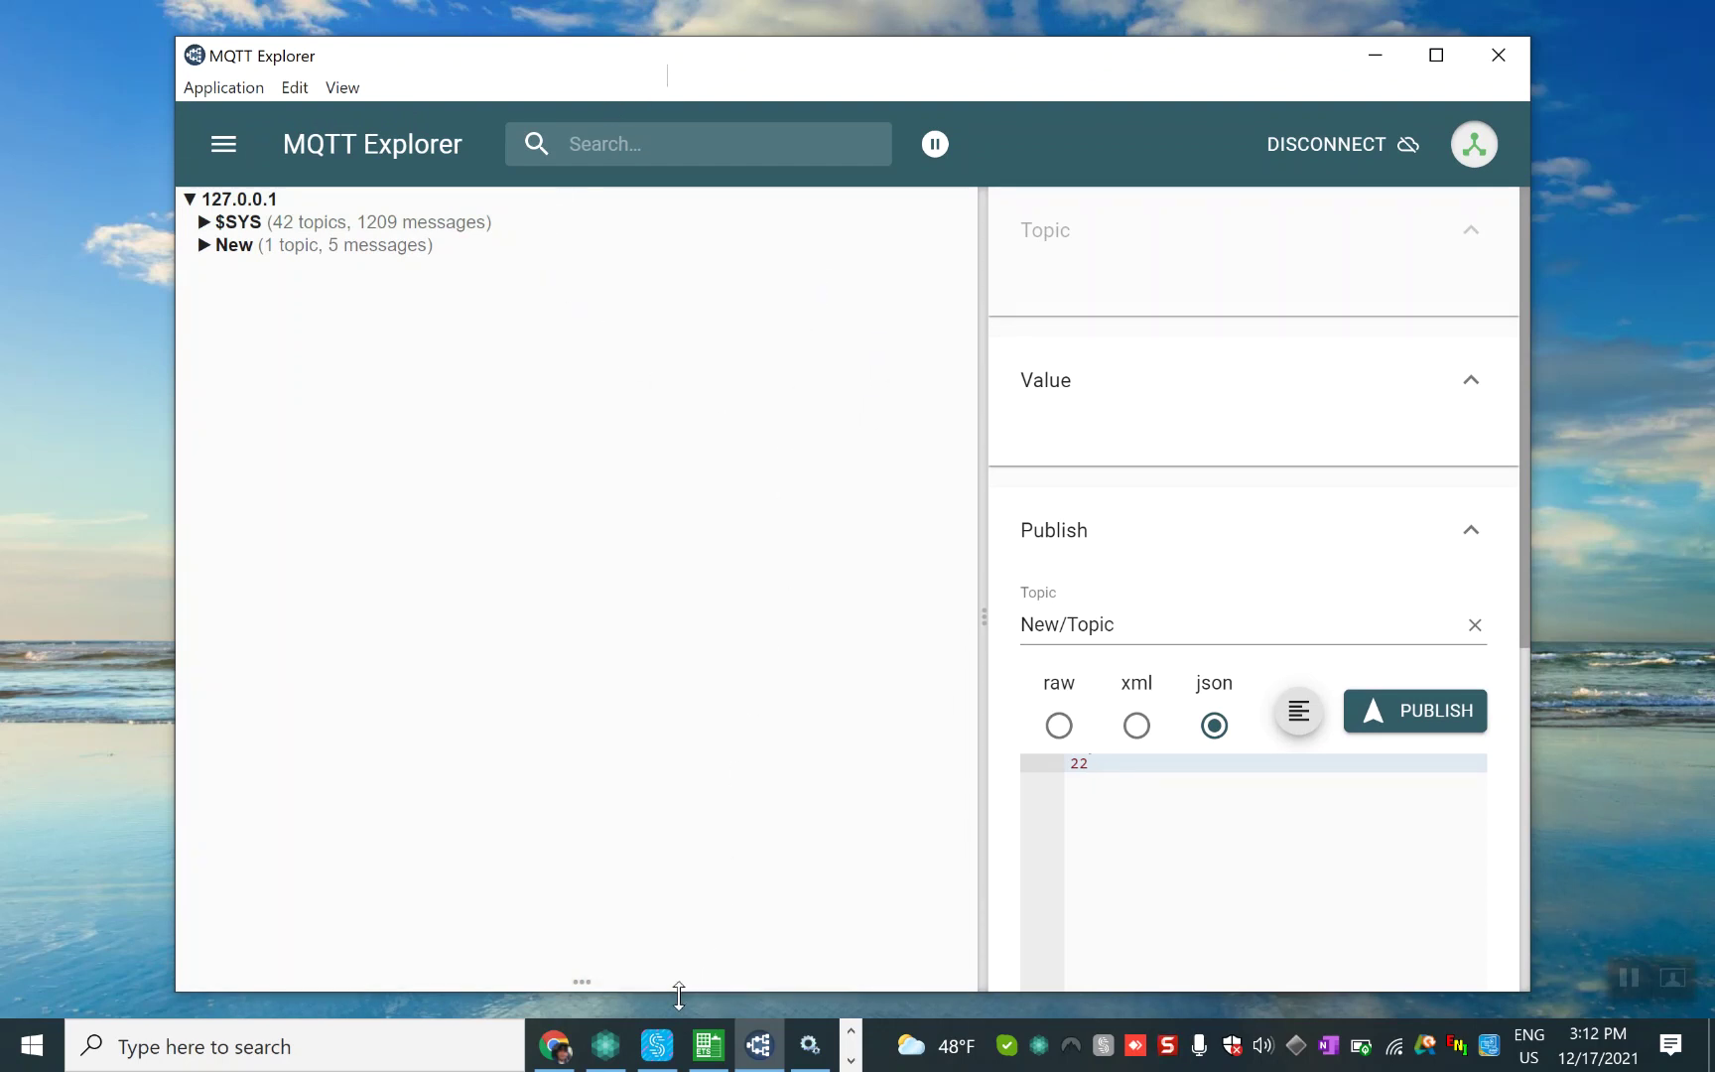
{"action": "left_click", "coordinate": [620, 1029]}
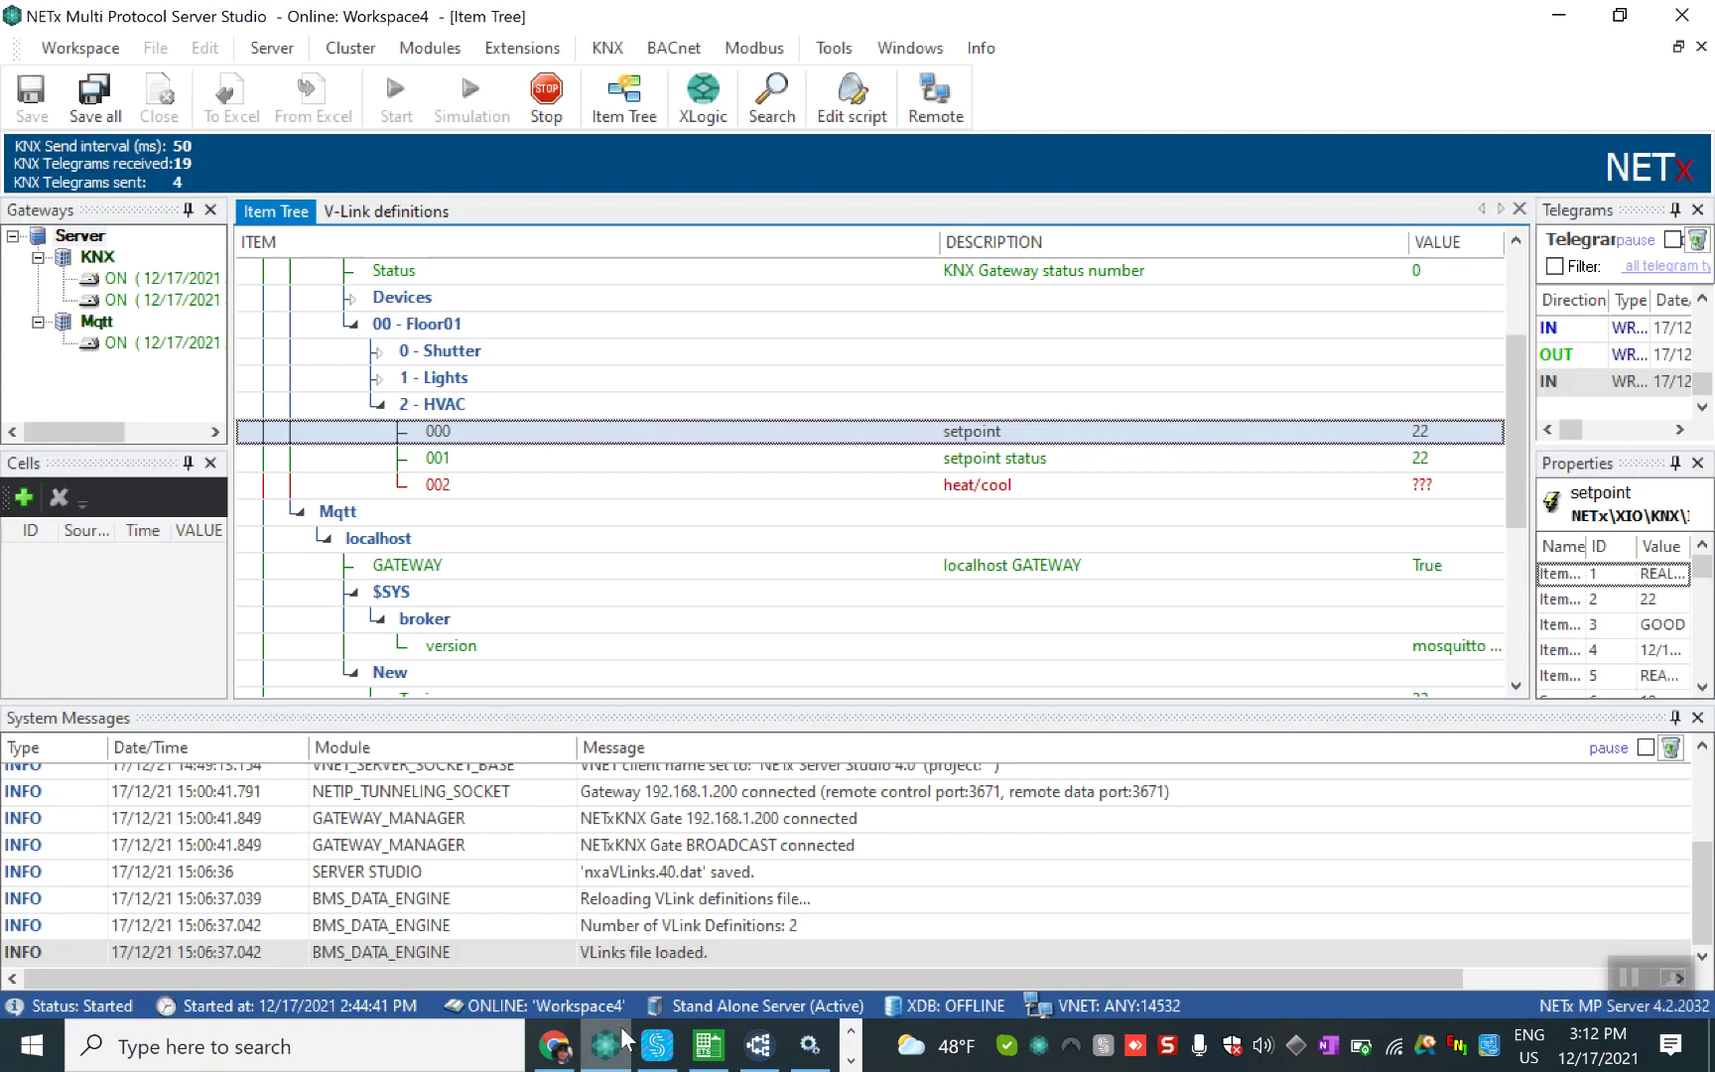
Step: Collapse the XIO item-tree branch and the KNX and Mqtt gateway branches
{"action": "scroll", "coordinate": [283, 393], "scroll_direction": "up", "scroll_amount": 3}
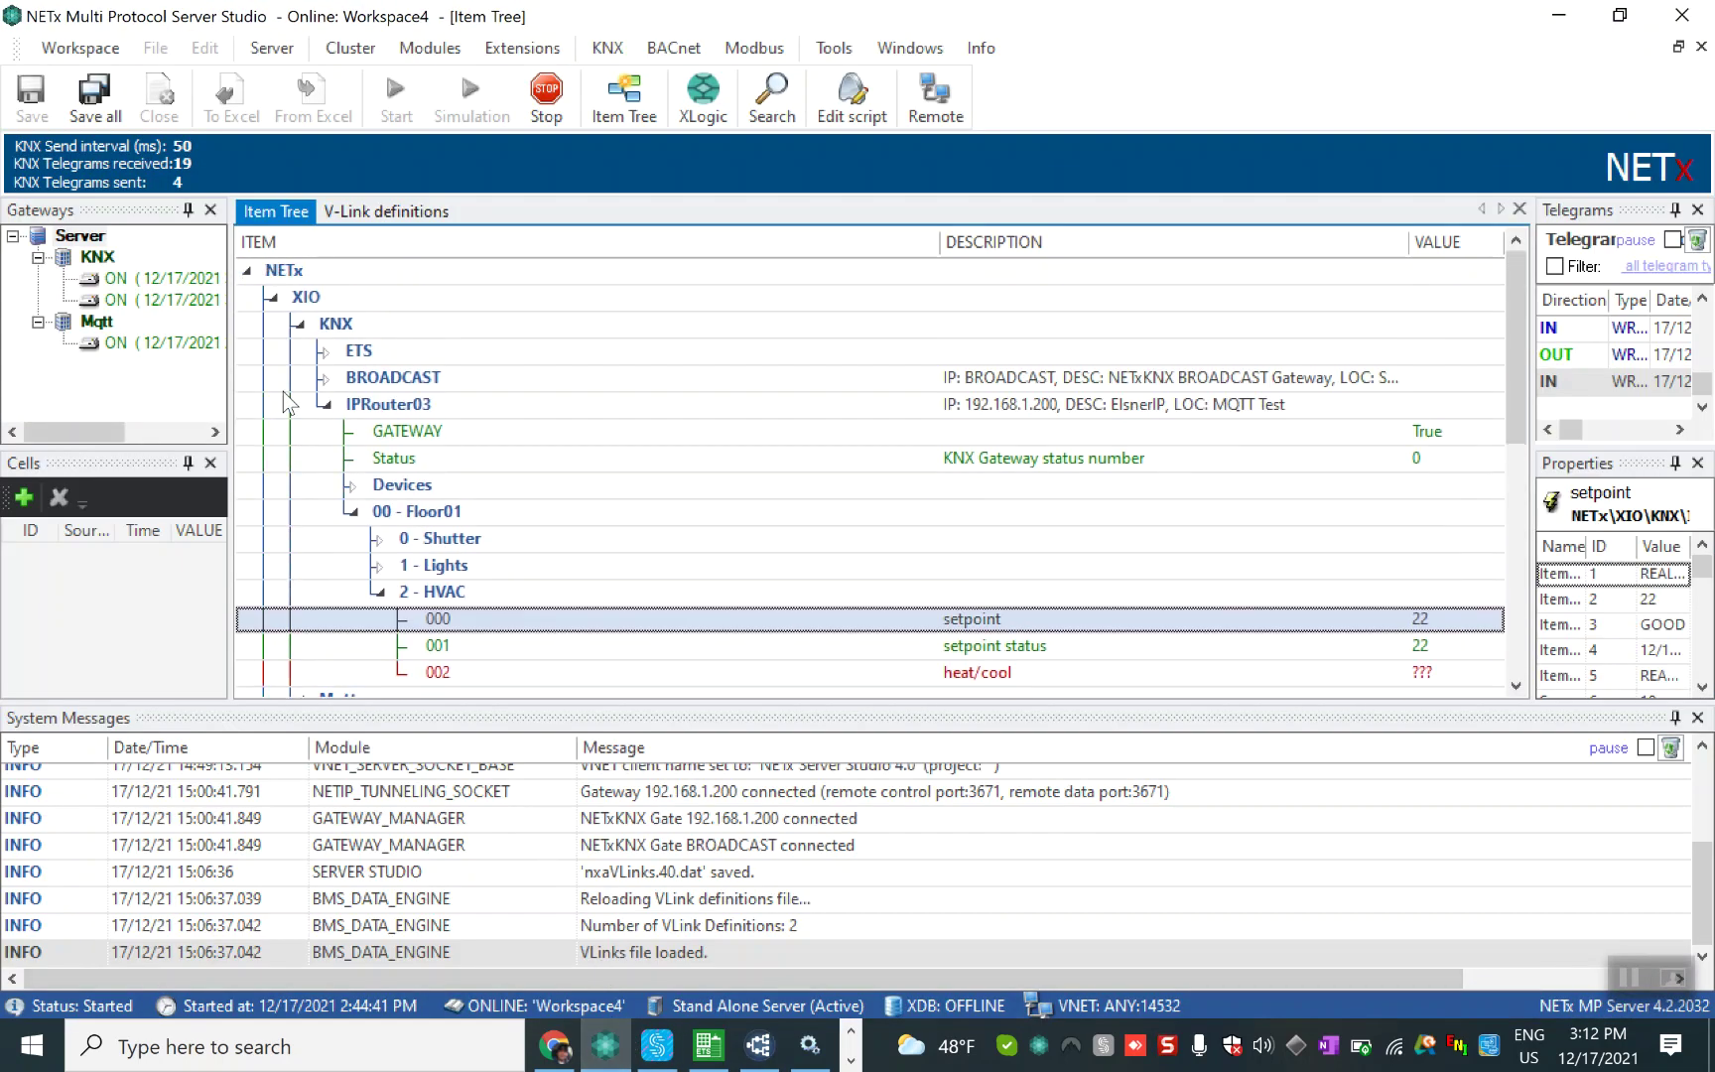
{"action": "left_click", "coordinate": [270, 298]}
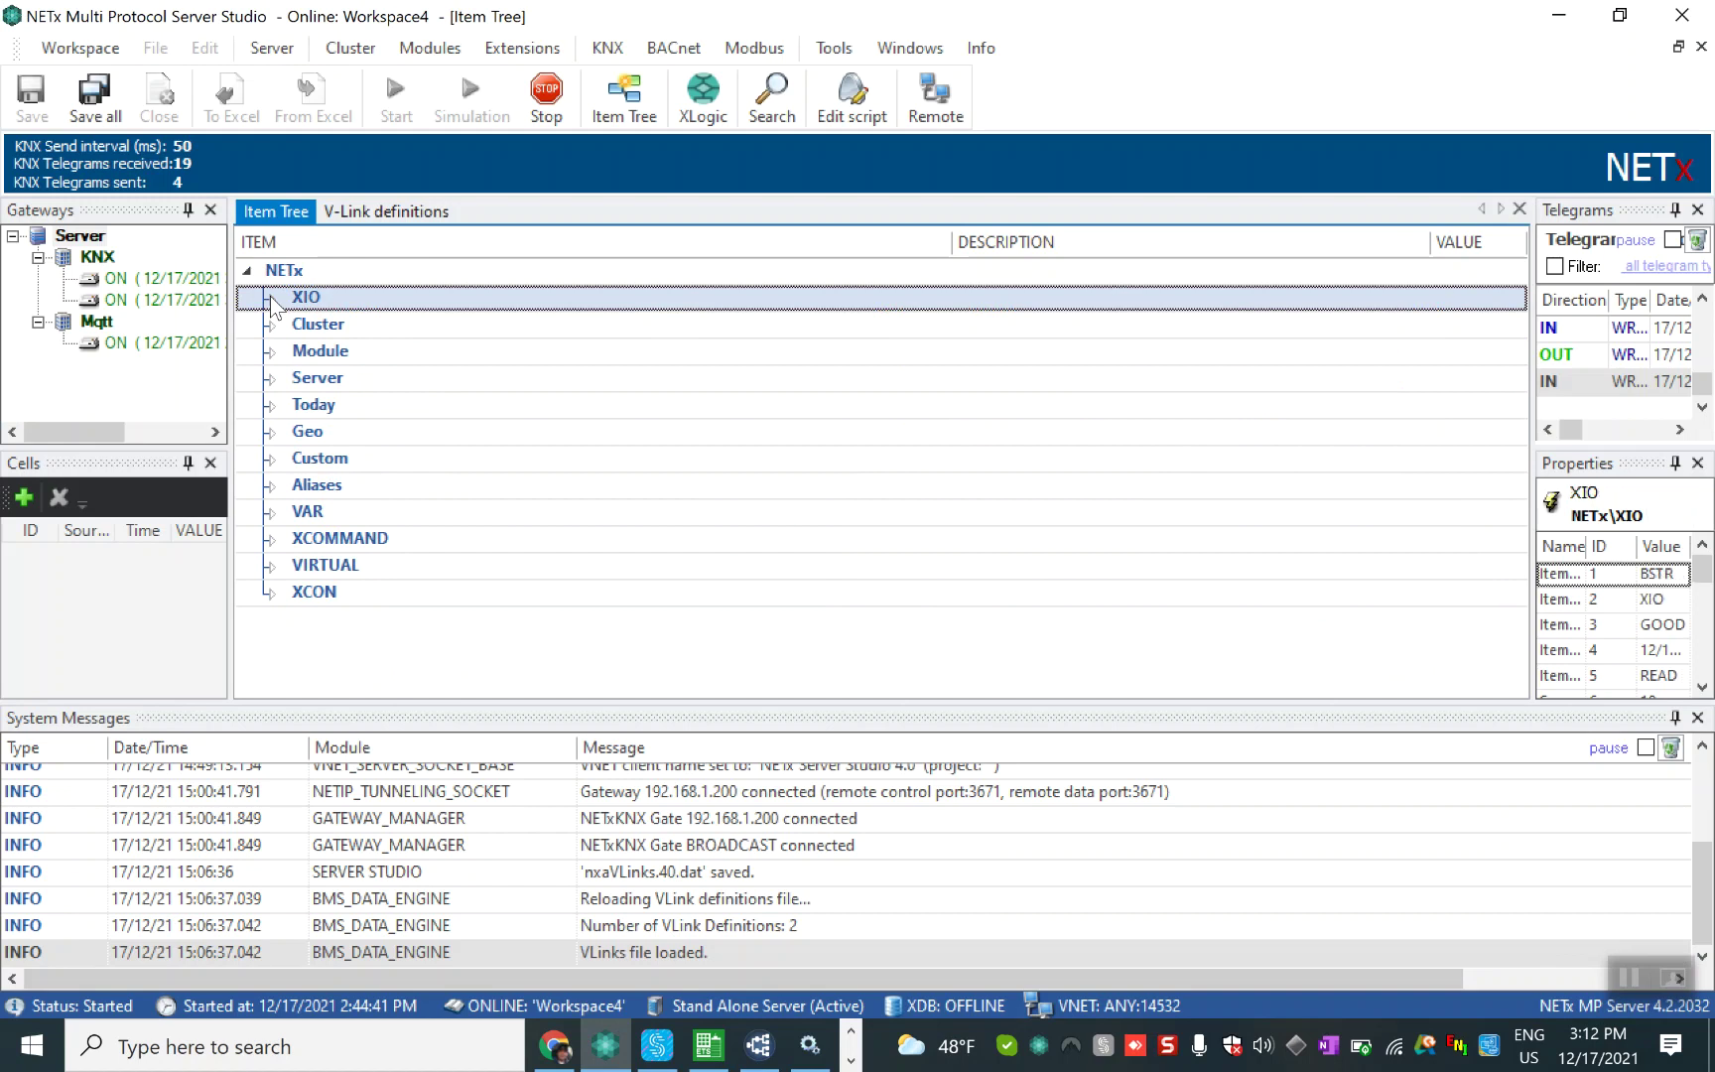
{"action": "left_click", "coordinate": [38, 257]}
{"action": "left_click", "coordinate": [37, 279]}
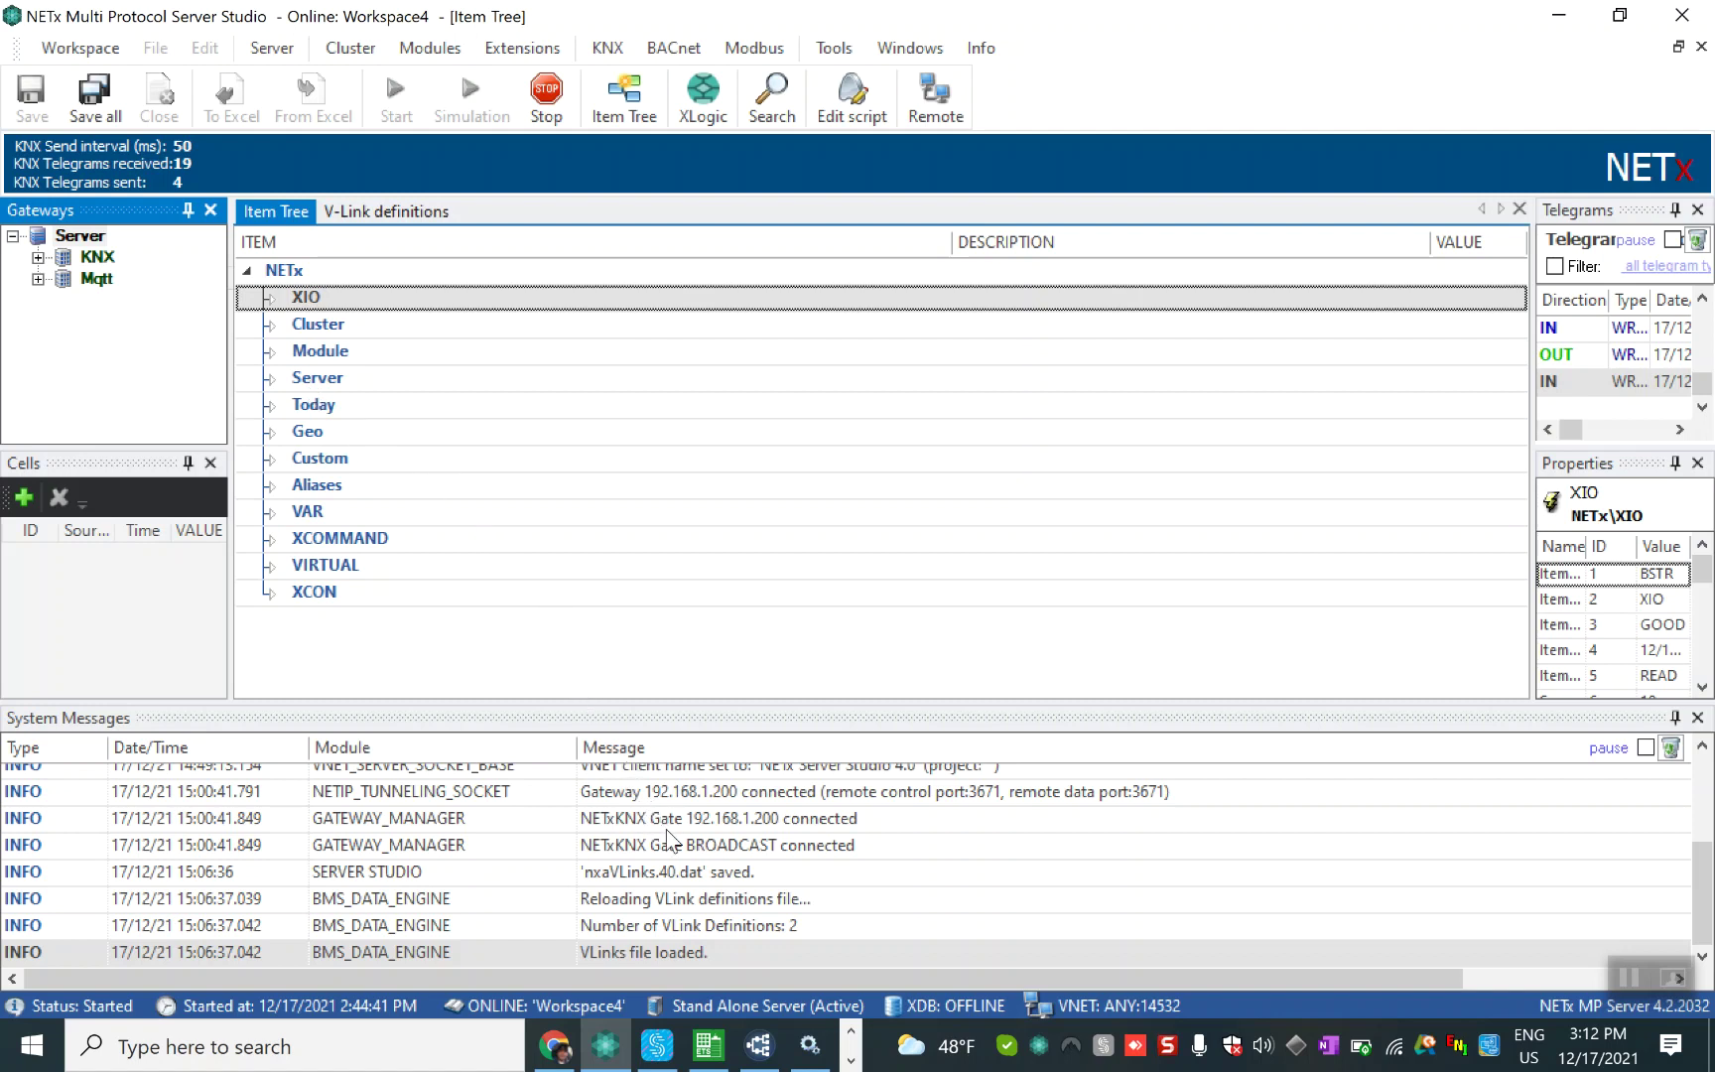
{"action": "left_click", "coordinate": [700, 1052]}
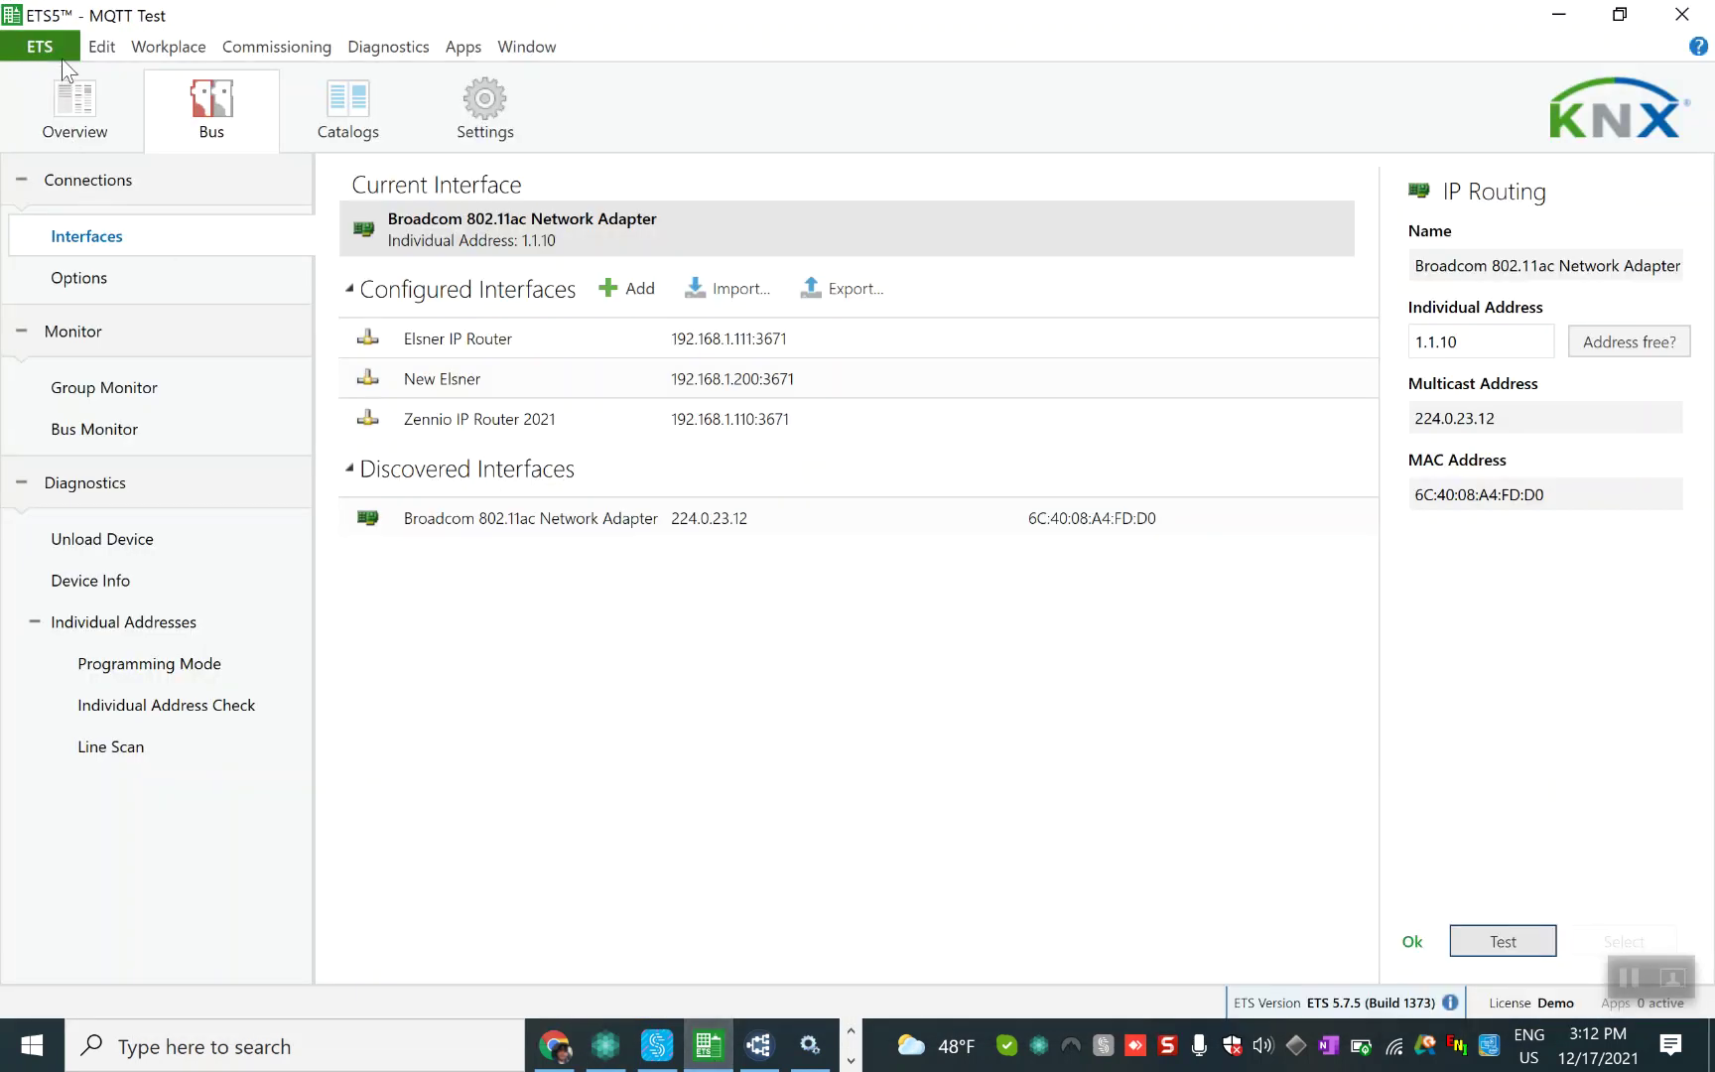
Step: Open the MQTT Test project from the ETS5 Projects overview
{"action": "left_click", "coordinate": [65, 52]}
{"action": "left_click", "coordinate": [68, 55]}
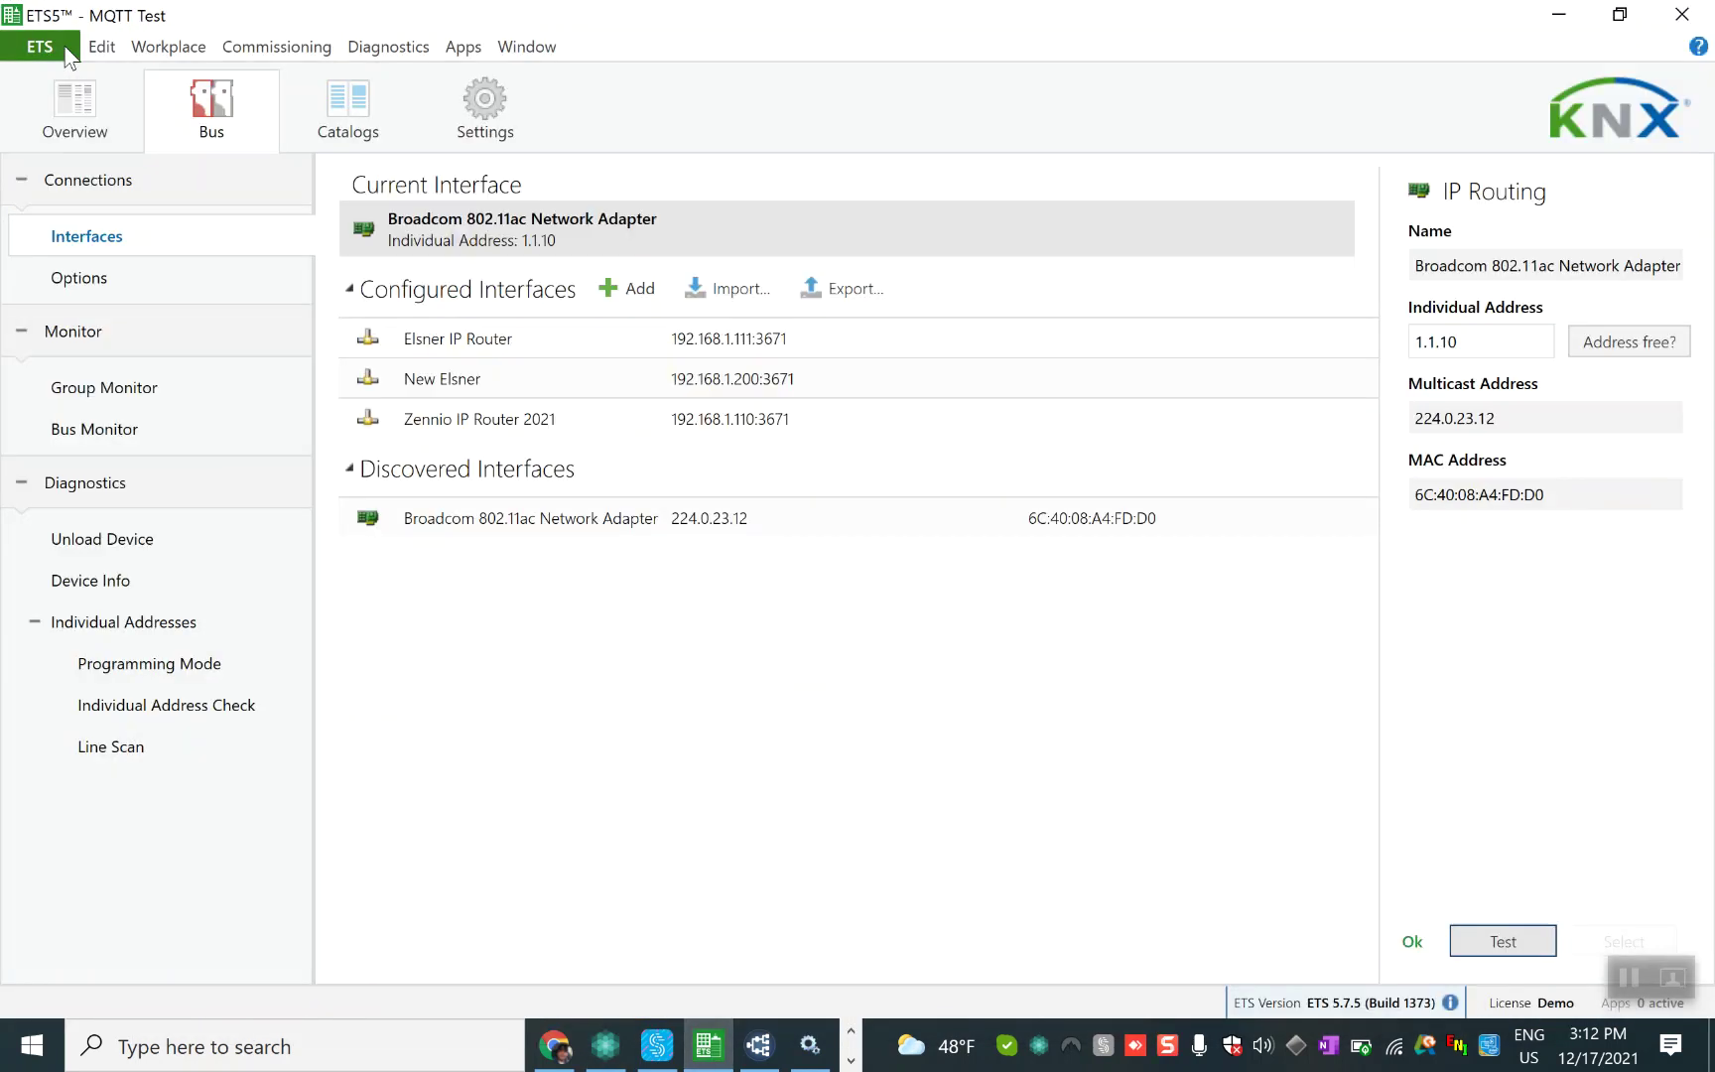
{"action": "left_click", "coordinate": [74, 105]}
{"action": "left_click", "coordinate": [100, 312]}
{"action": "double_click", "coordinate": [101, 313]}
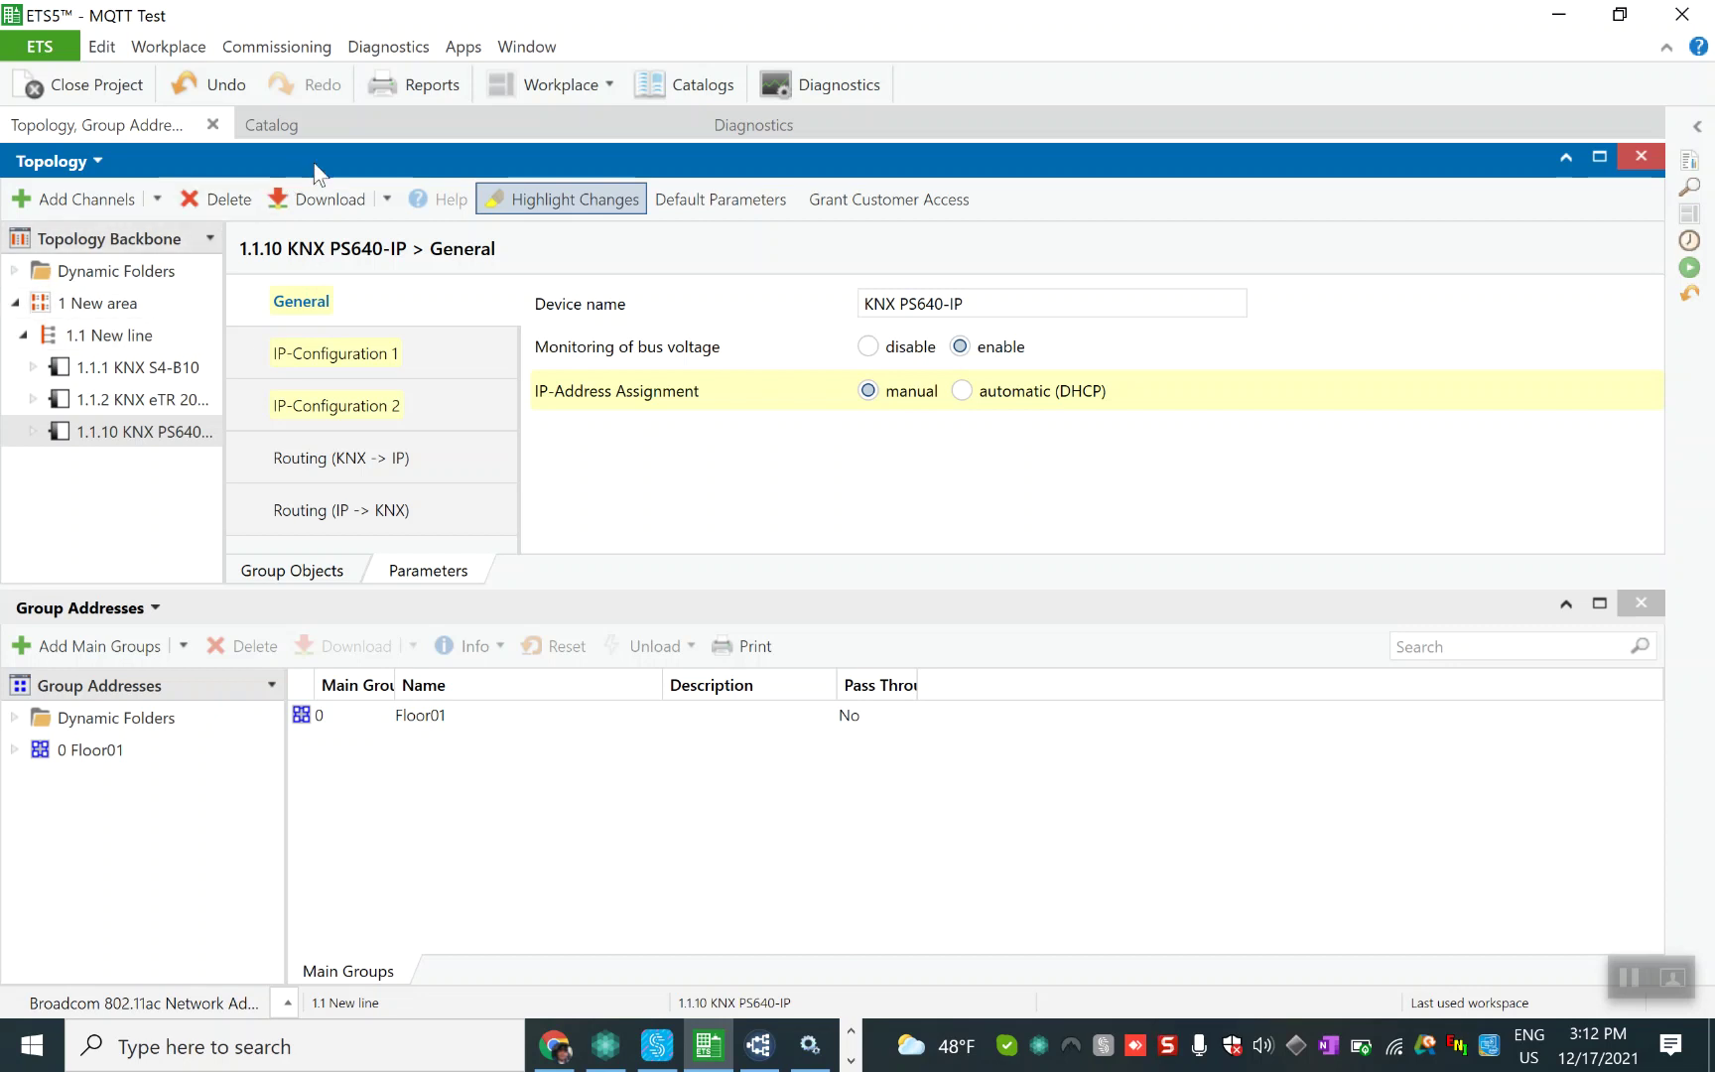
{"action": "left_click", "coordinate": [454, 55]}
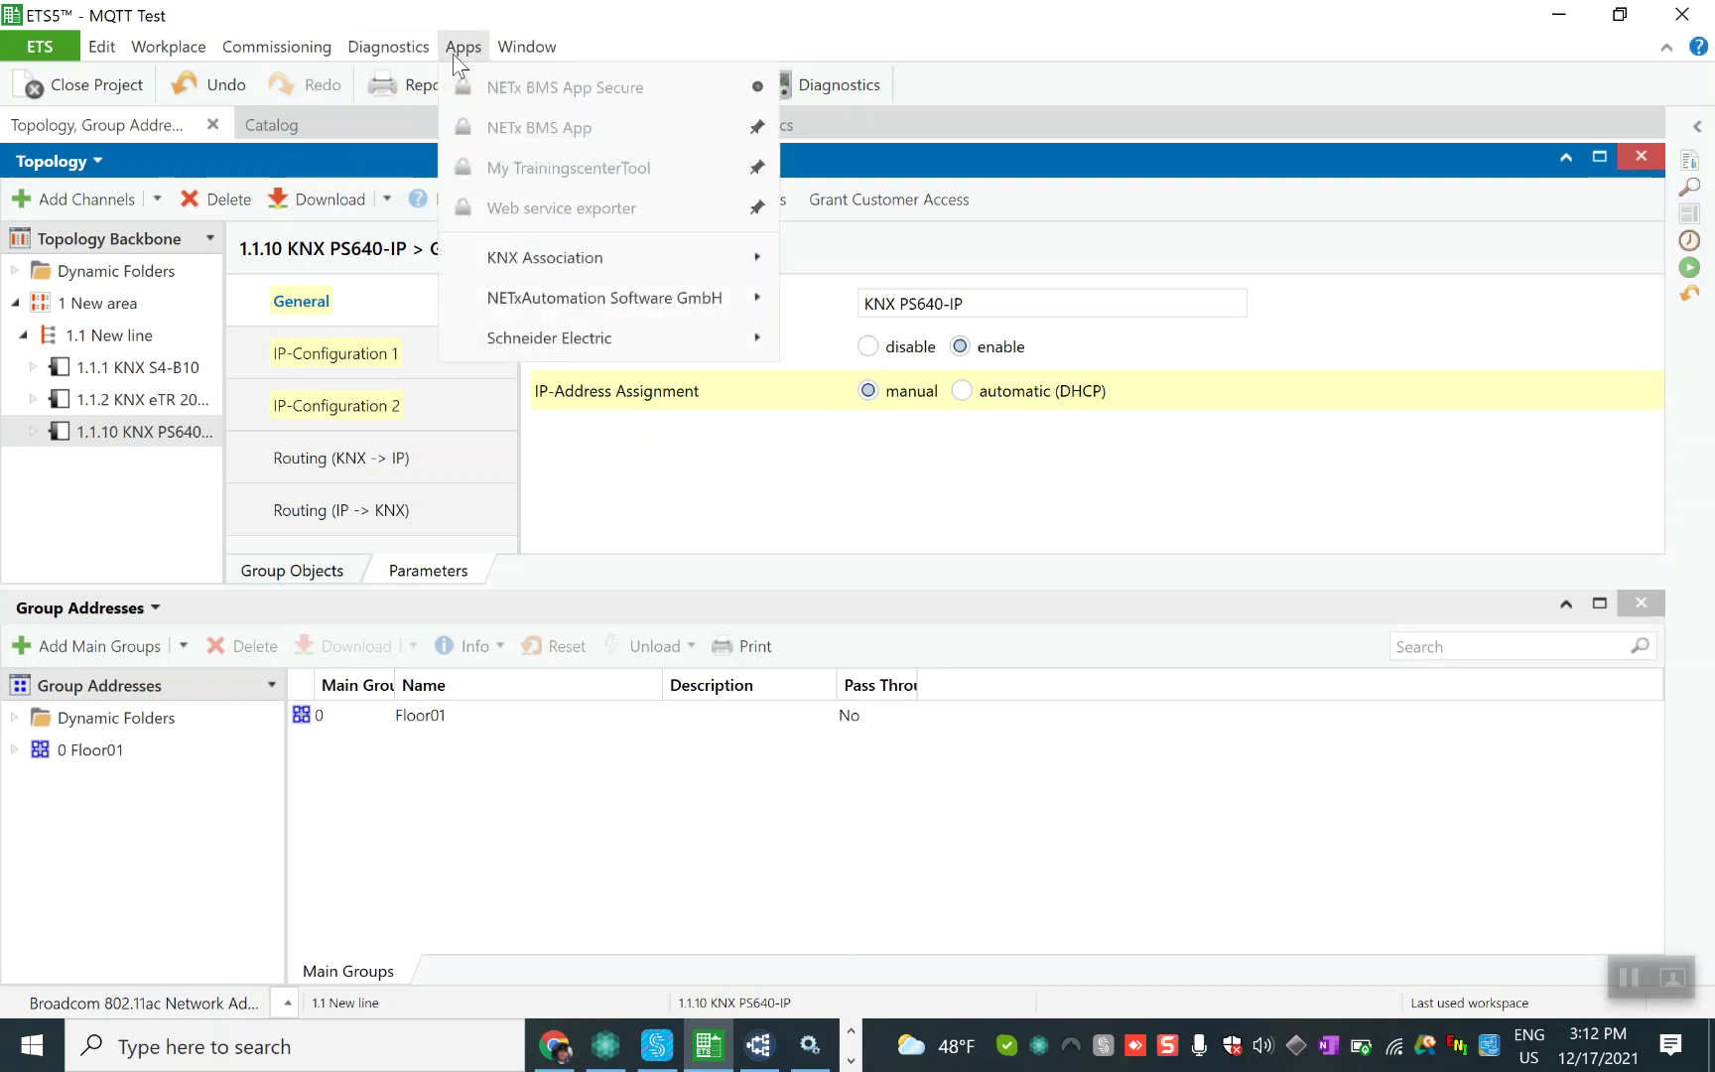
Step: Dismiss the internal error from the Apps menu and launch NETx BMS App Secure
{"action": "mouse_move", "coordinate": [436, 59]}
{"action": "left_click", "coordinate": [512, 89]}
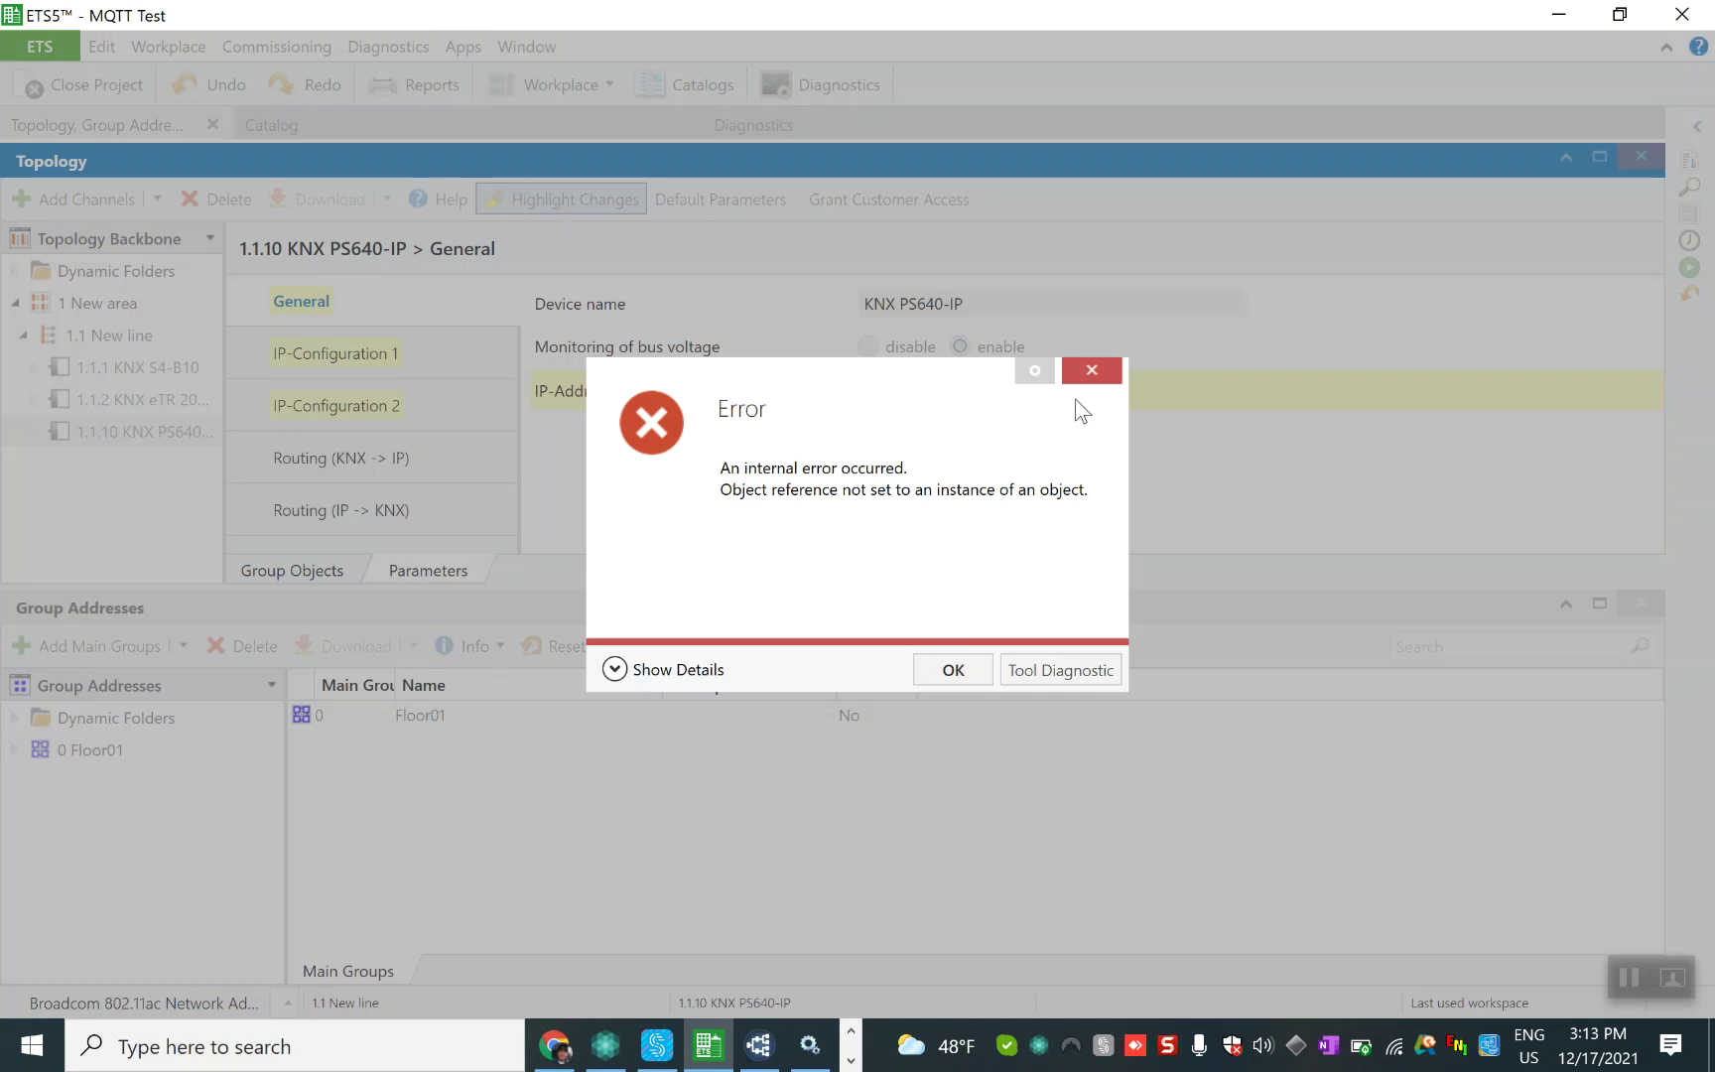
{"action": "left_click", "coordinate": [1084, 374]}
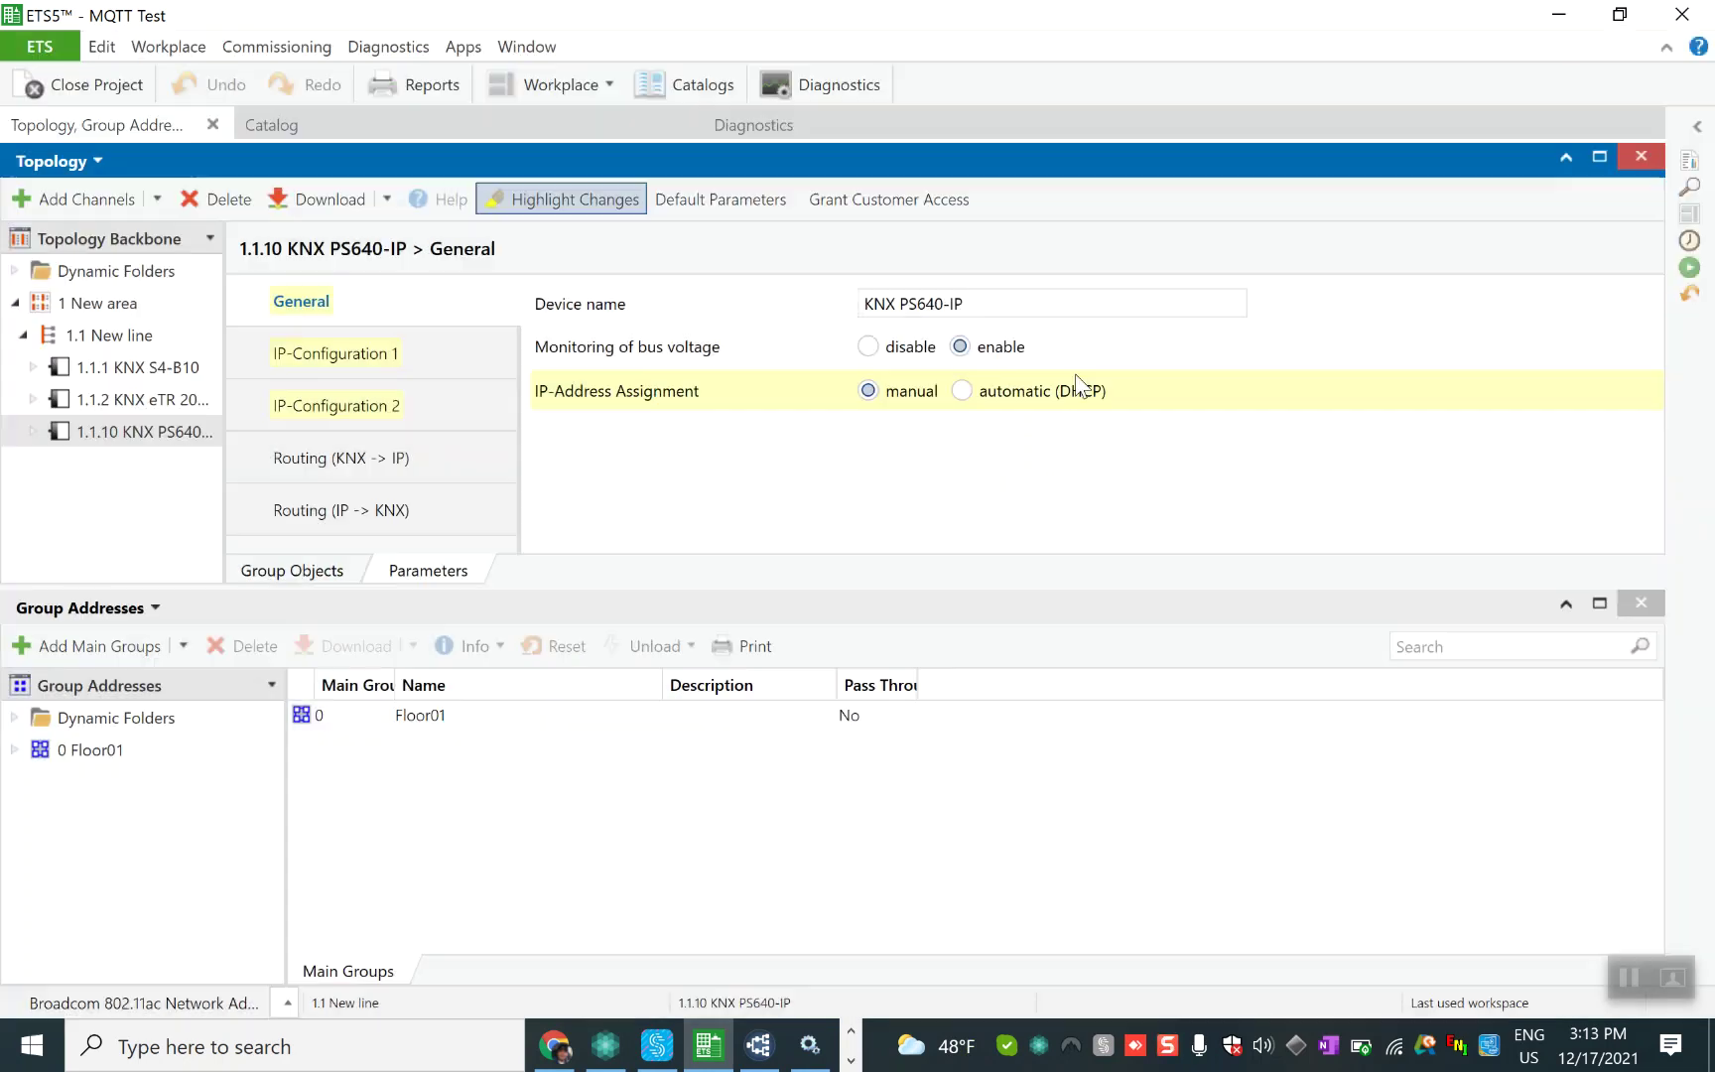
{"action": "left_click", "coordinate": [465, 47]}
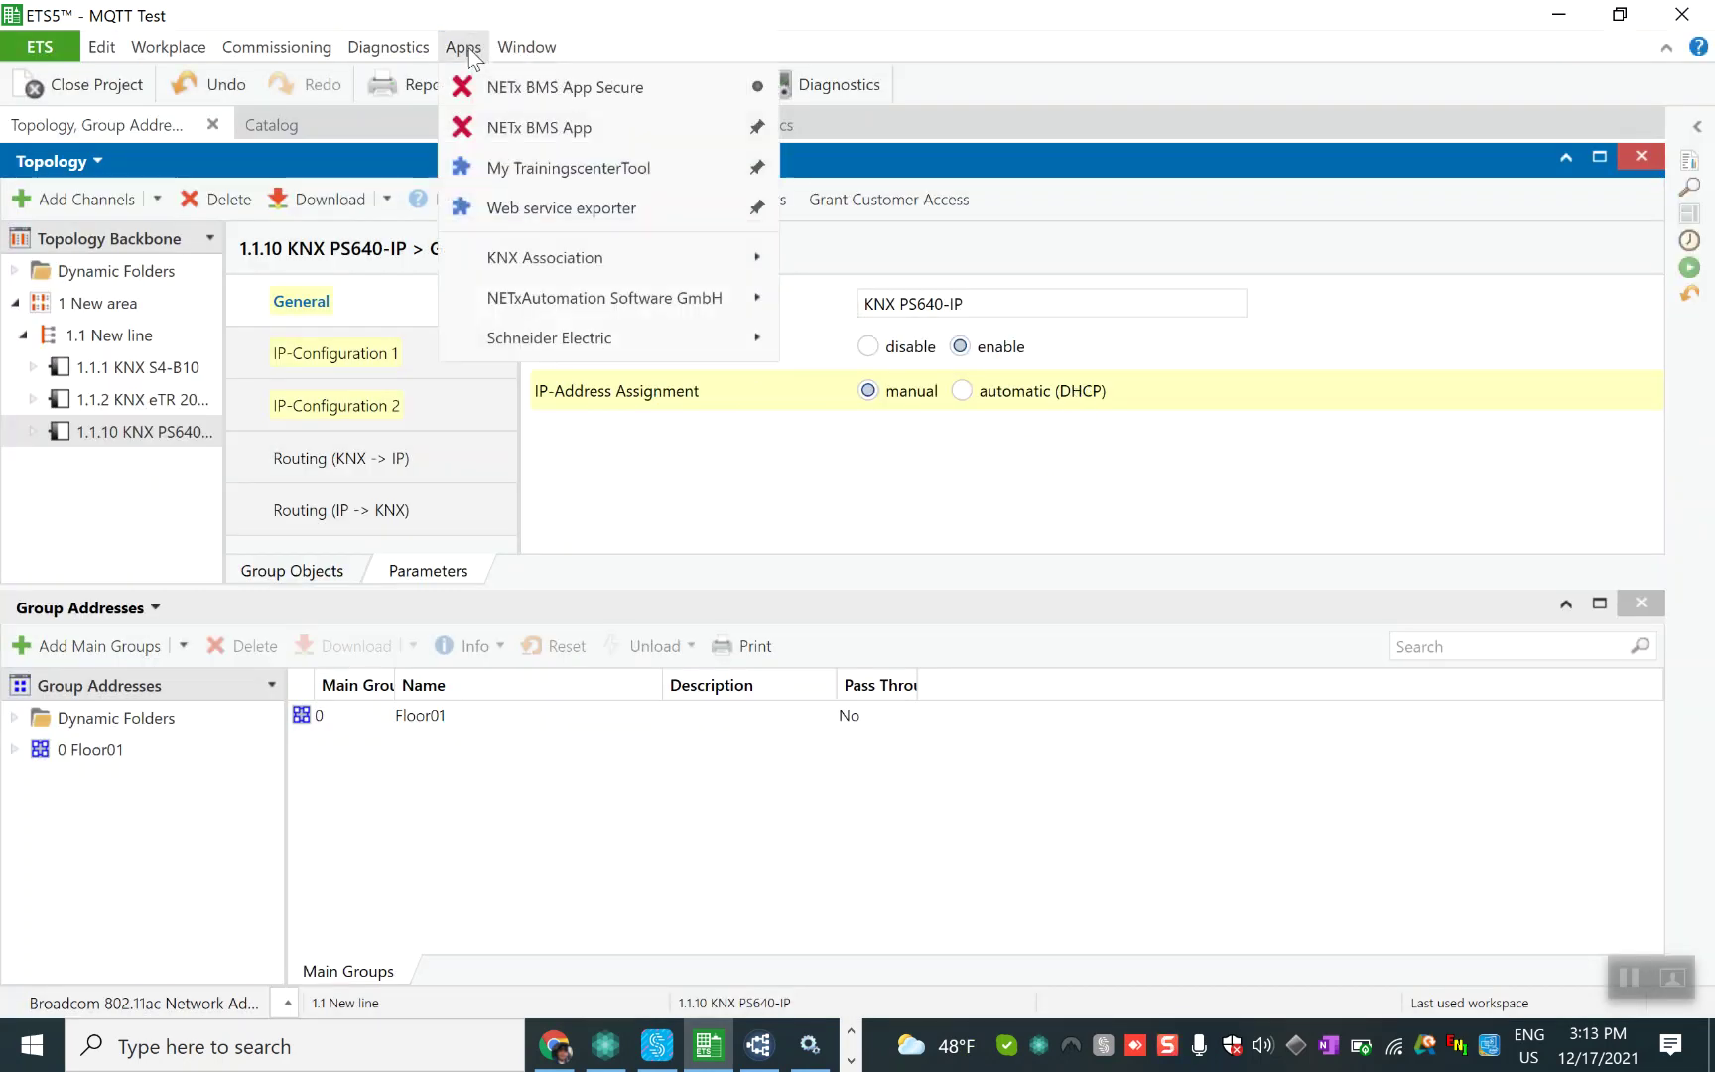
{"action": "left_click", "coordinate": [591, 99]}
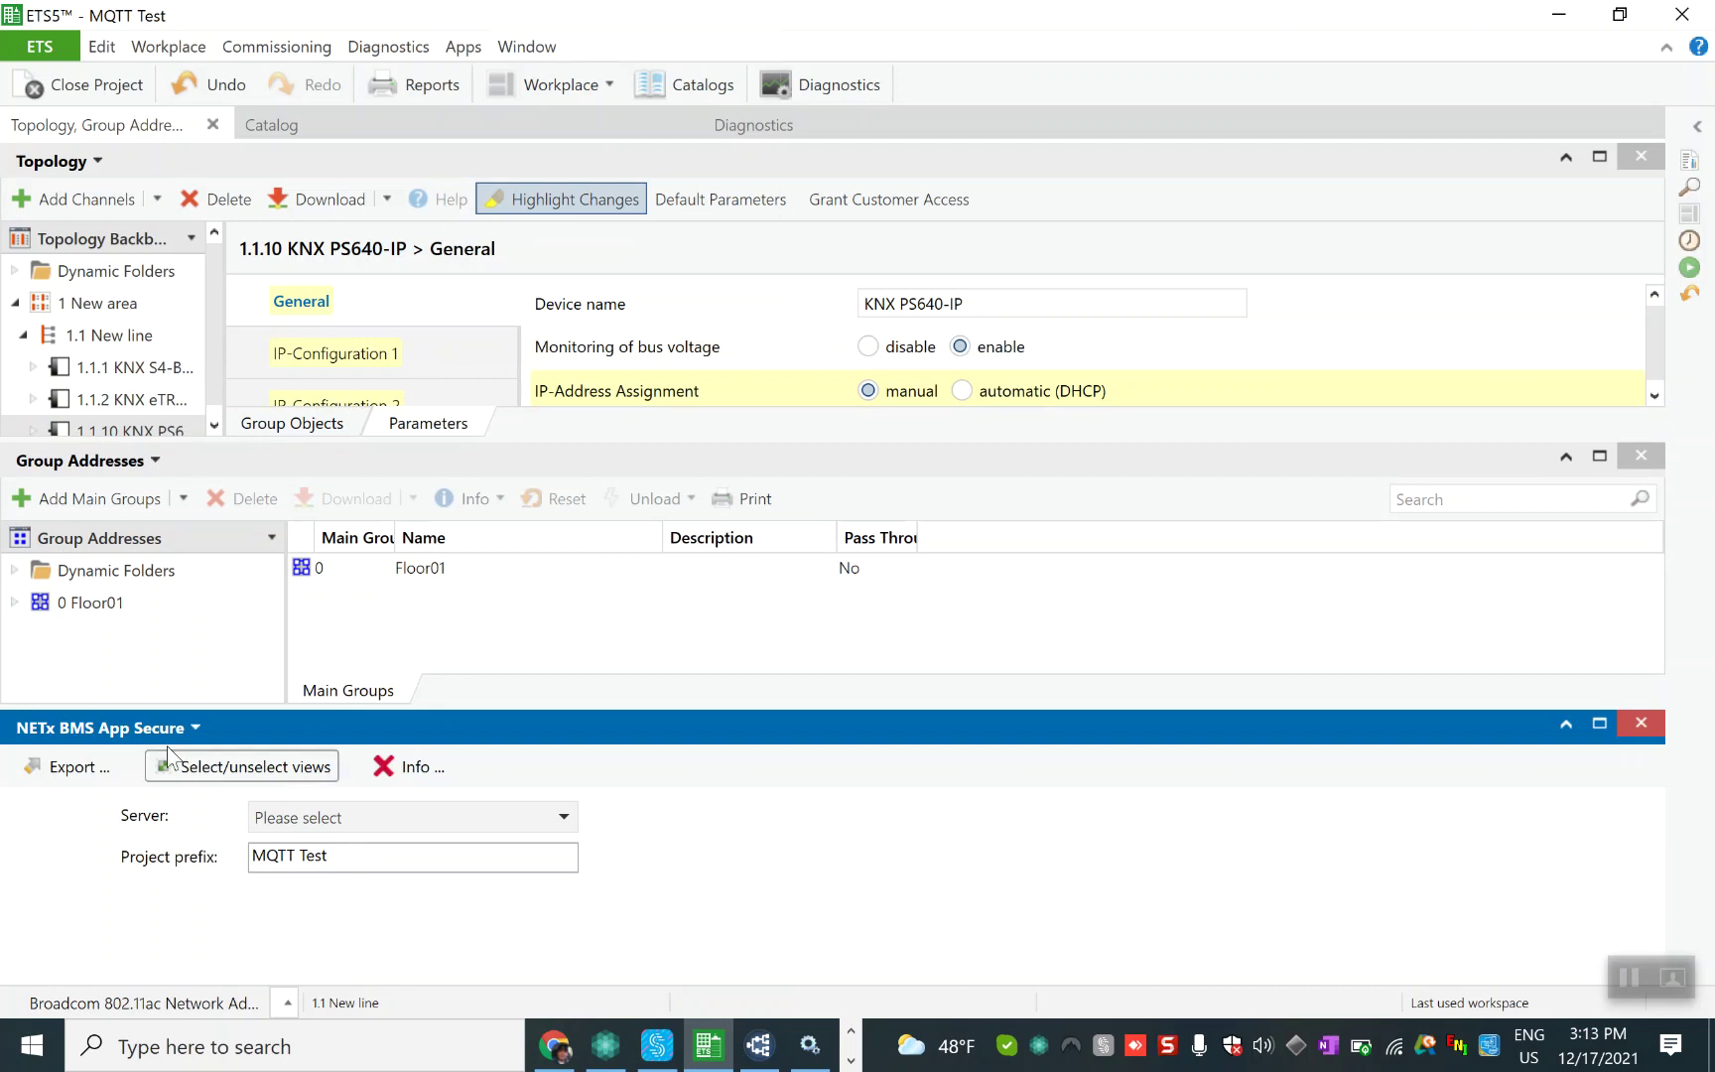
Step: Export the project to NETx Multi Protocol Server with Topology, Buildings and Trades ticked
{"action": "left_click", "coordinate": [337, 820]}
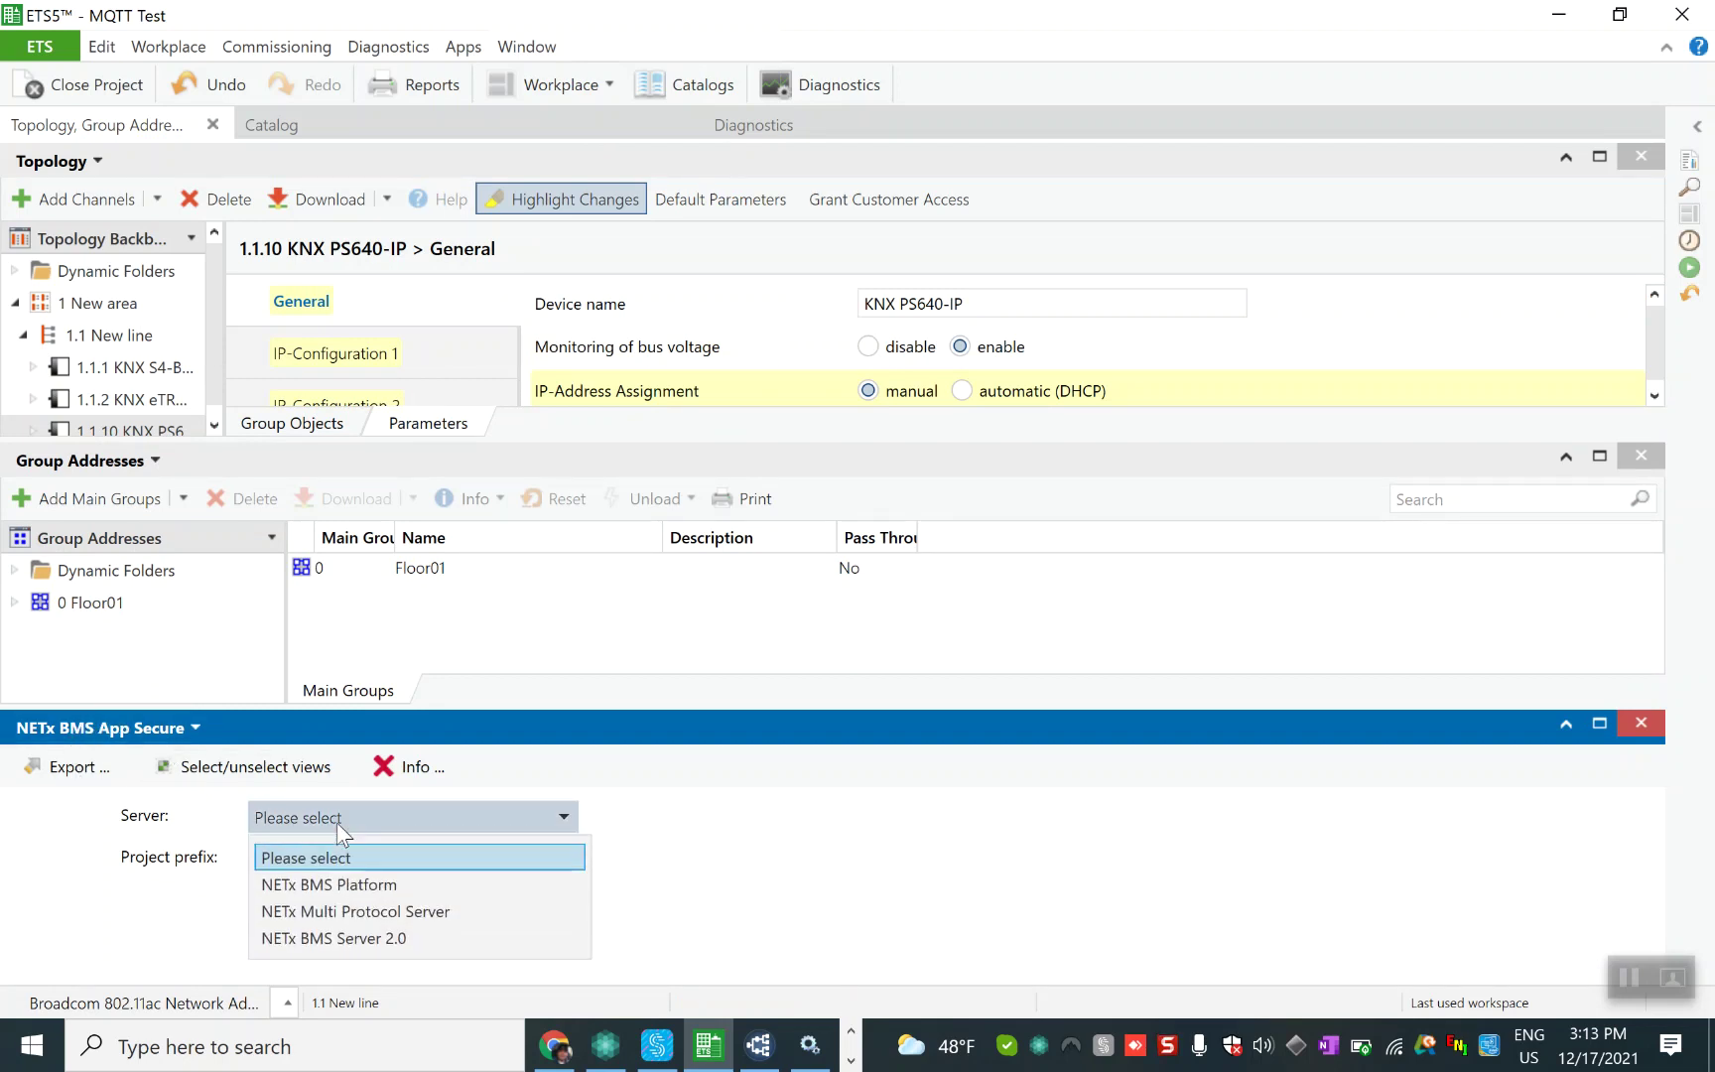
{"action": "left_click", "coordinate": [350, 911]}
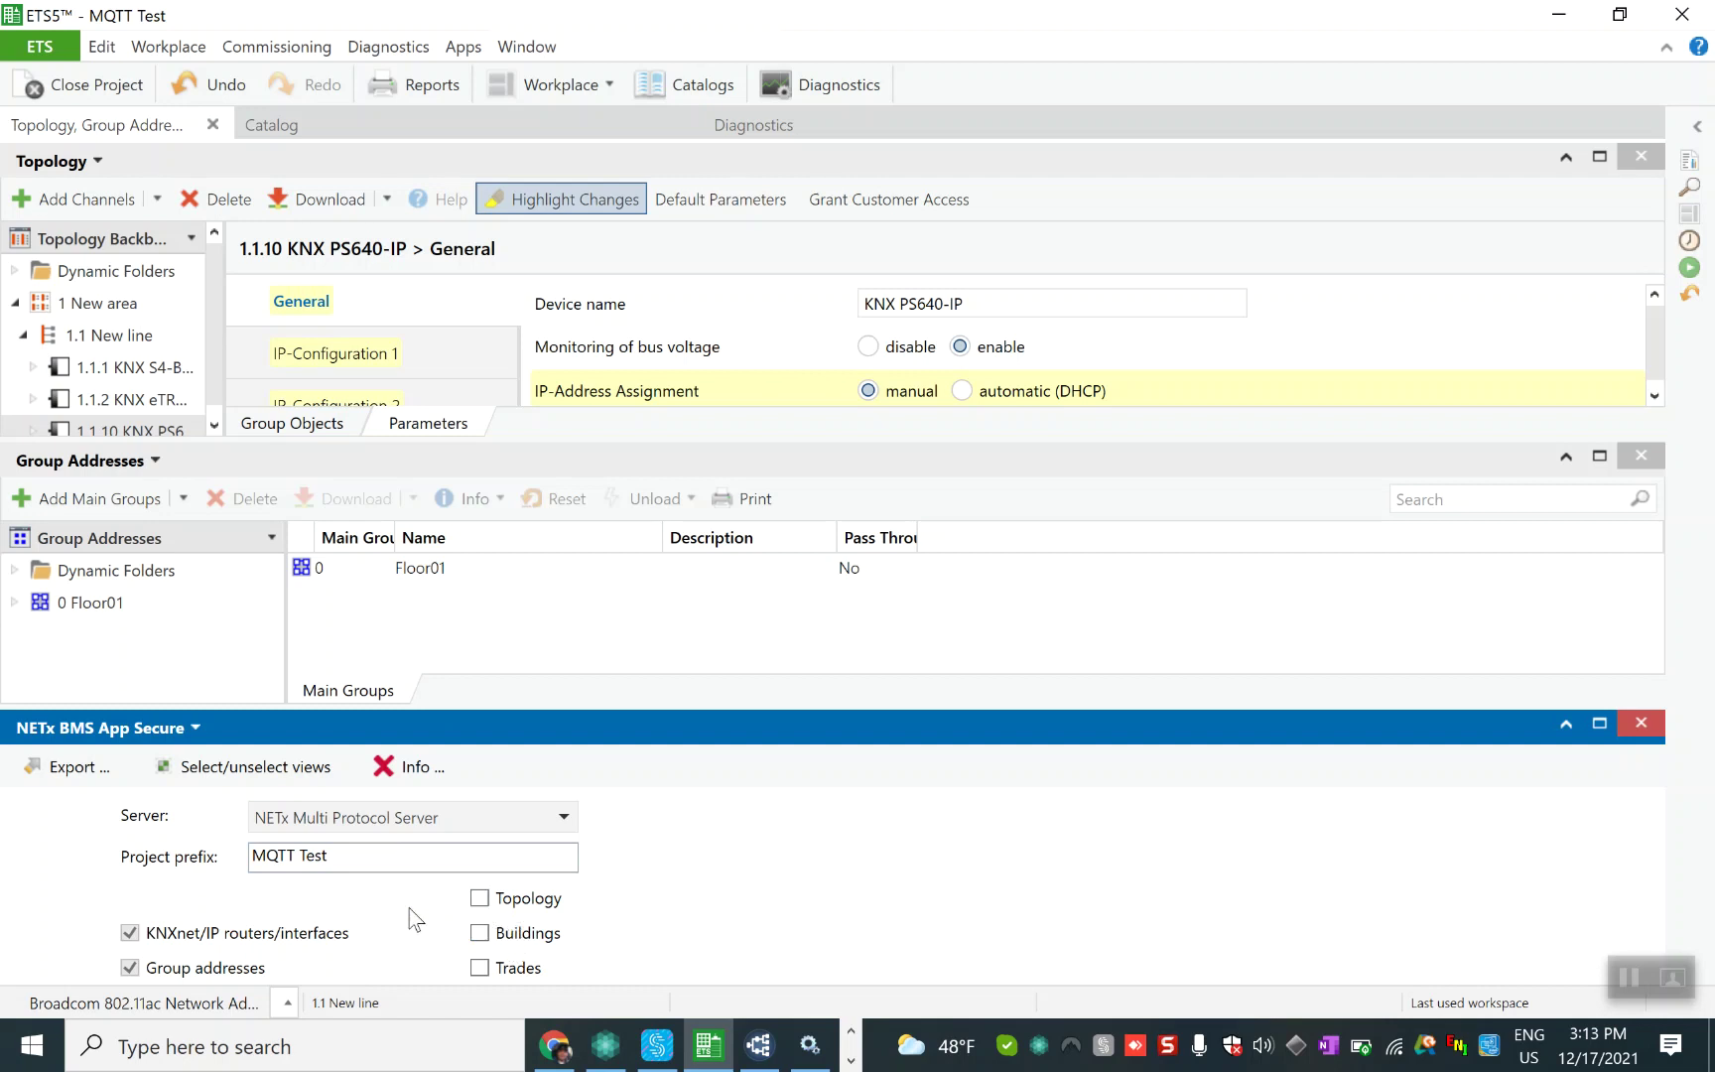
{"action": "left_click", "coordinate": [497, 905]}
{"action": "left_click", "coordinate": [495, 938]}
{"action": "left_click", "coordinate": [492, 970]}
{"action": "left_click", "coordinate": [32, 768]}
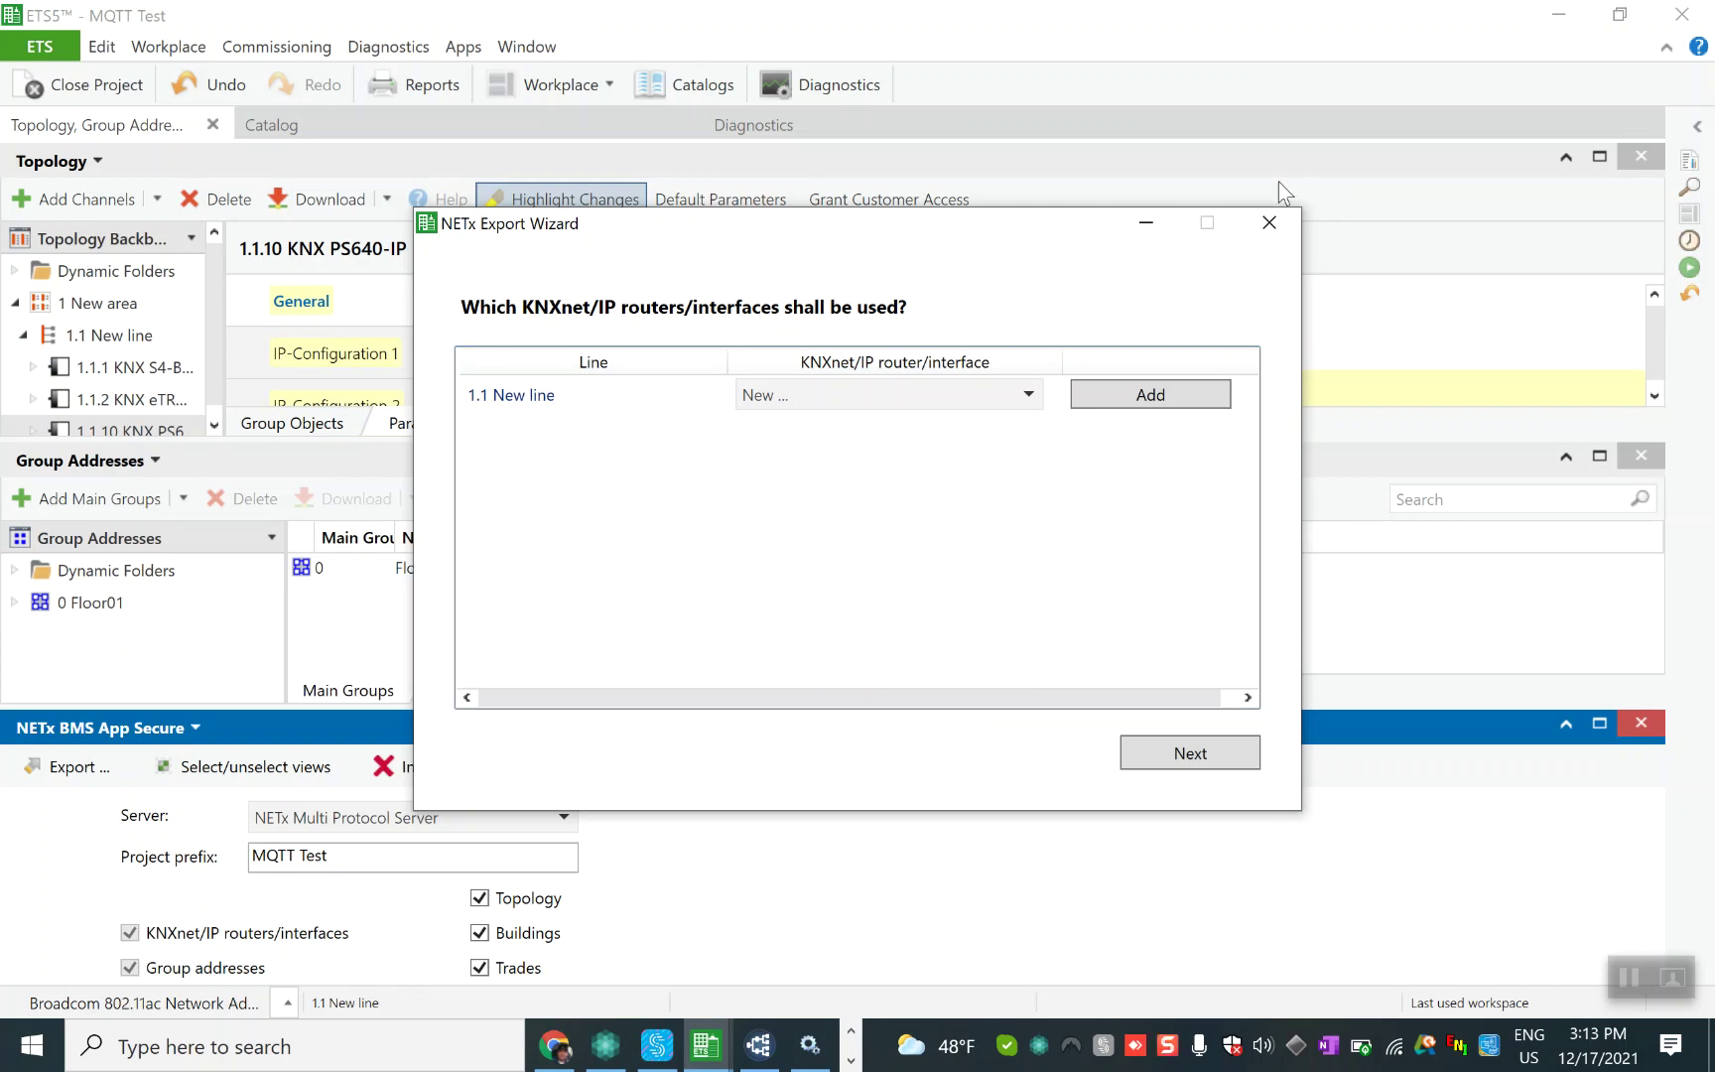
{"action": "left_click", "coordinate": [1252, 218]}
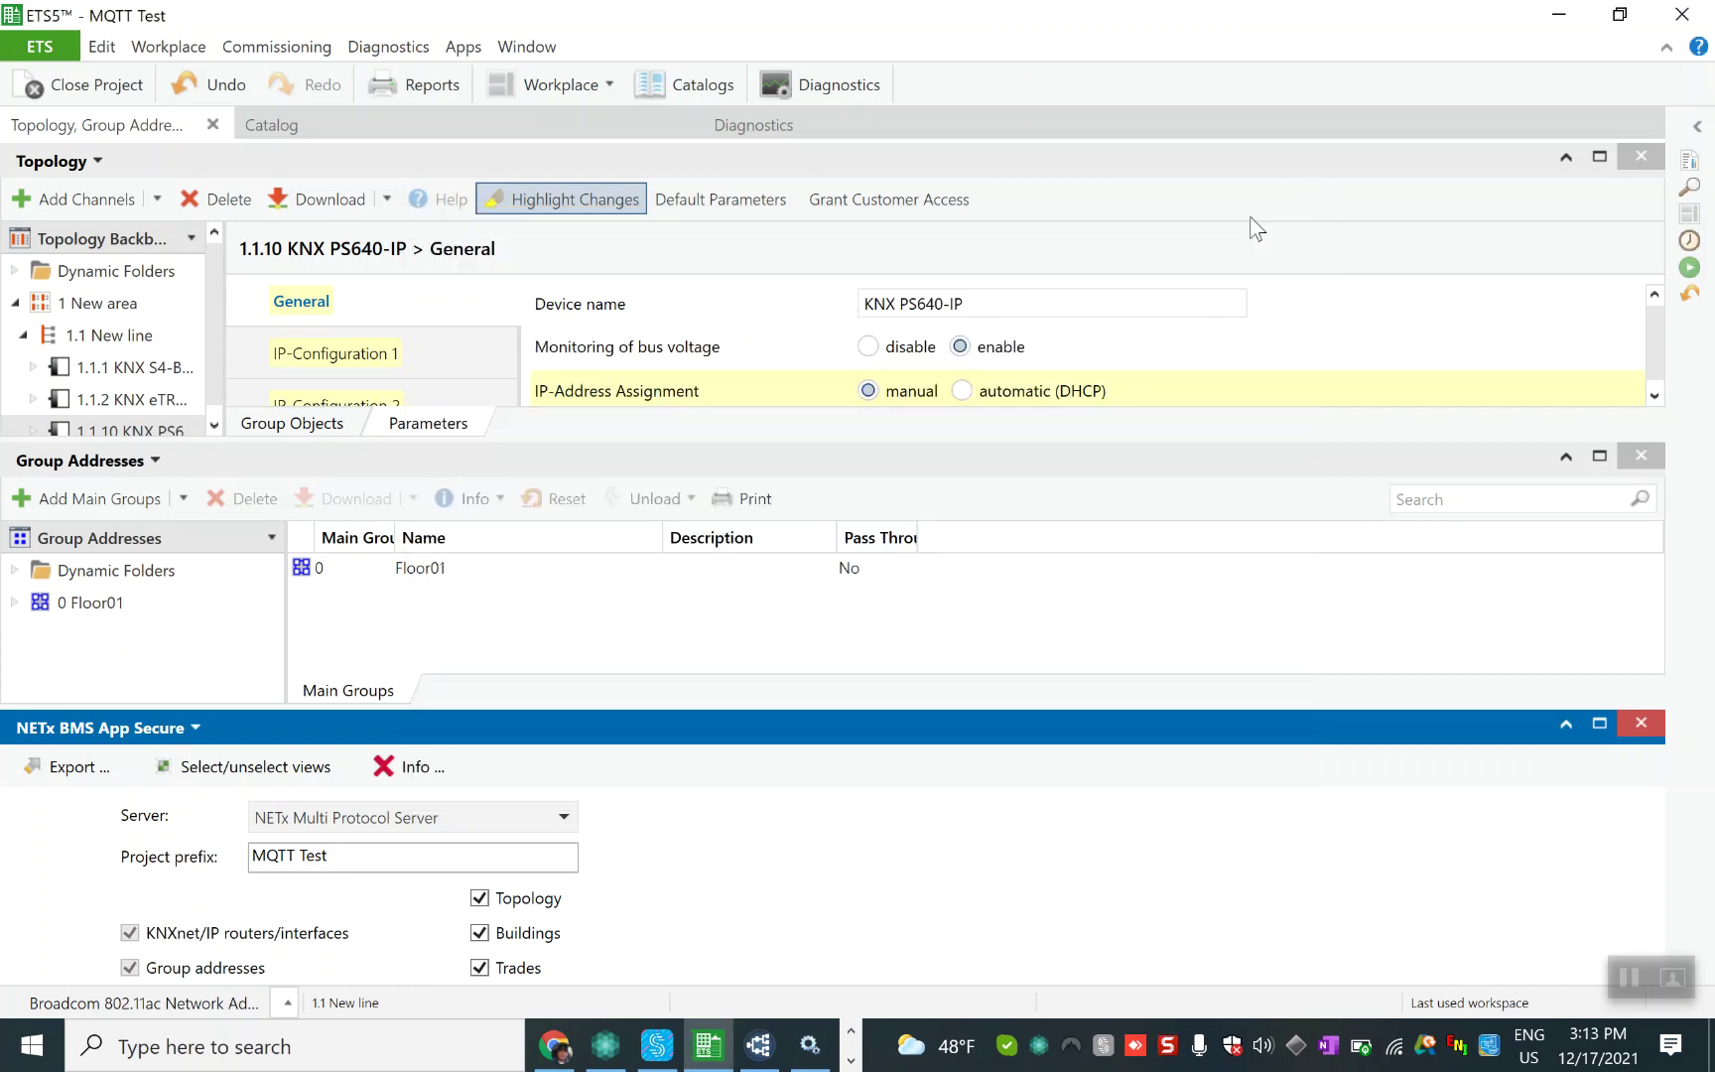
{"action": "left_click", "coordinate": [1683, 15]}
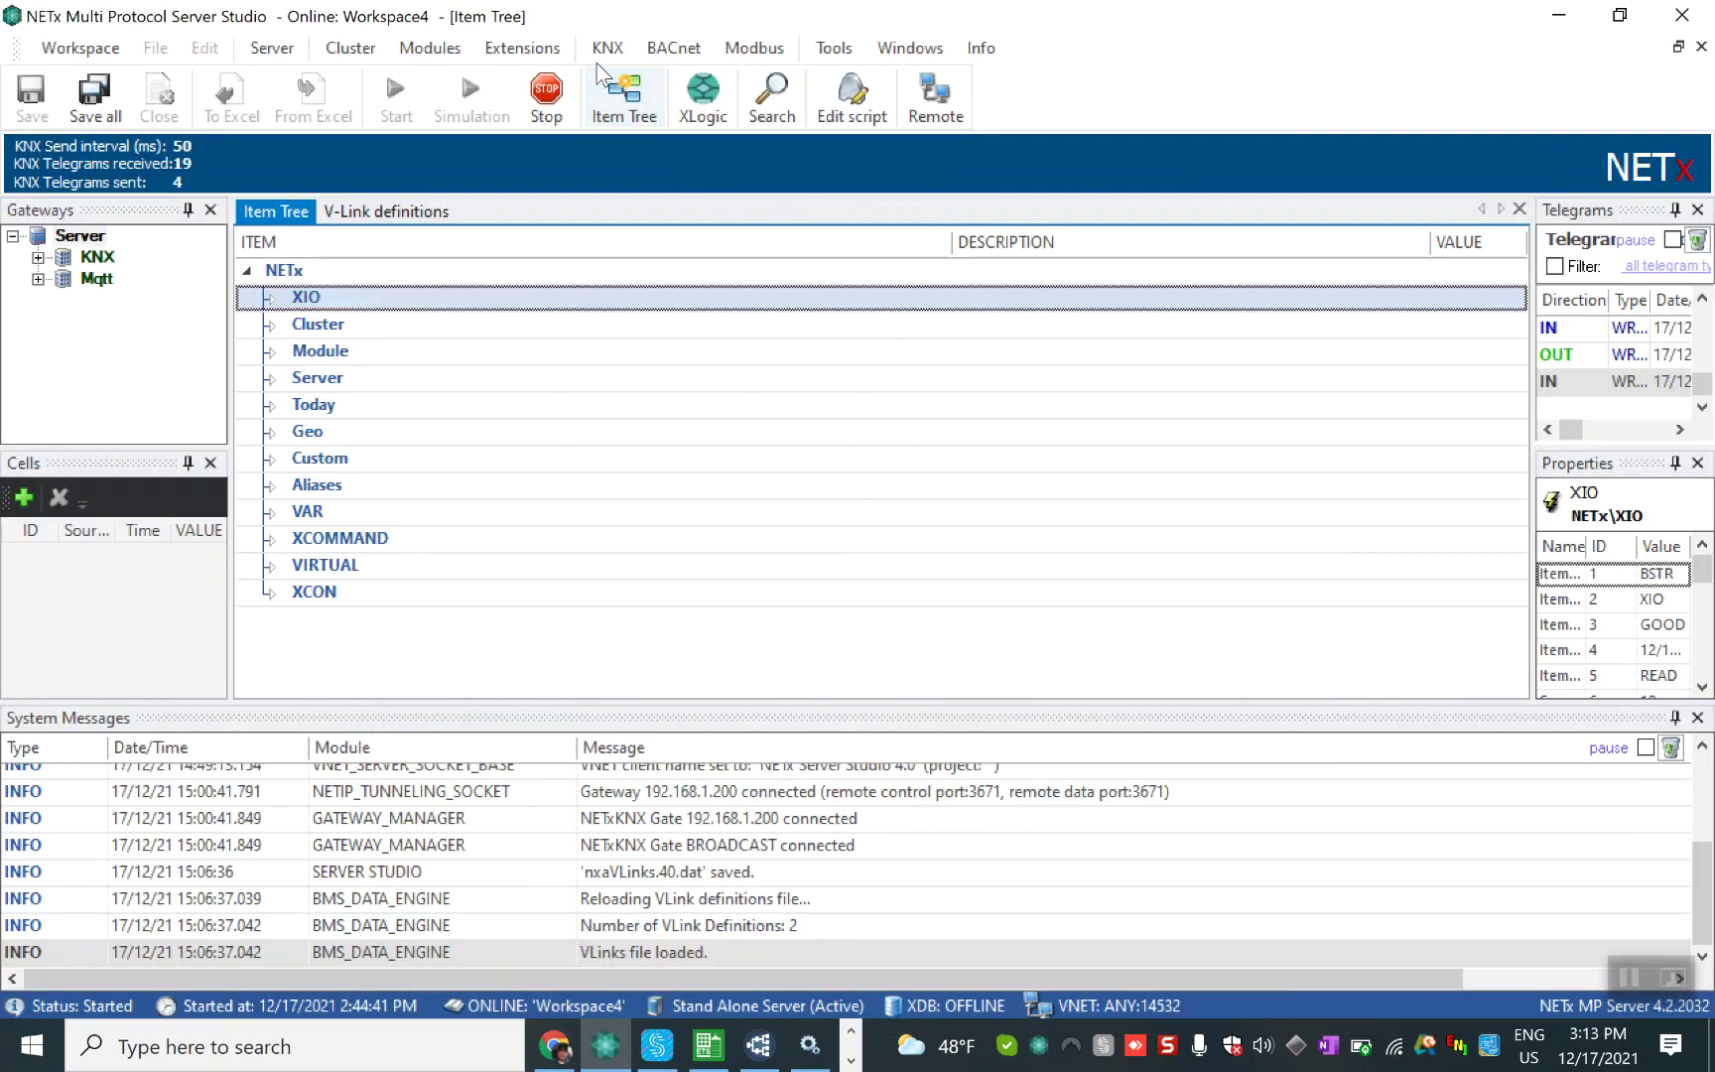
{"action": "left_click", "coordinate": [605, 48]}
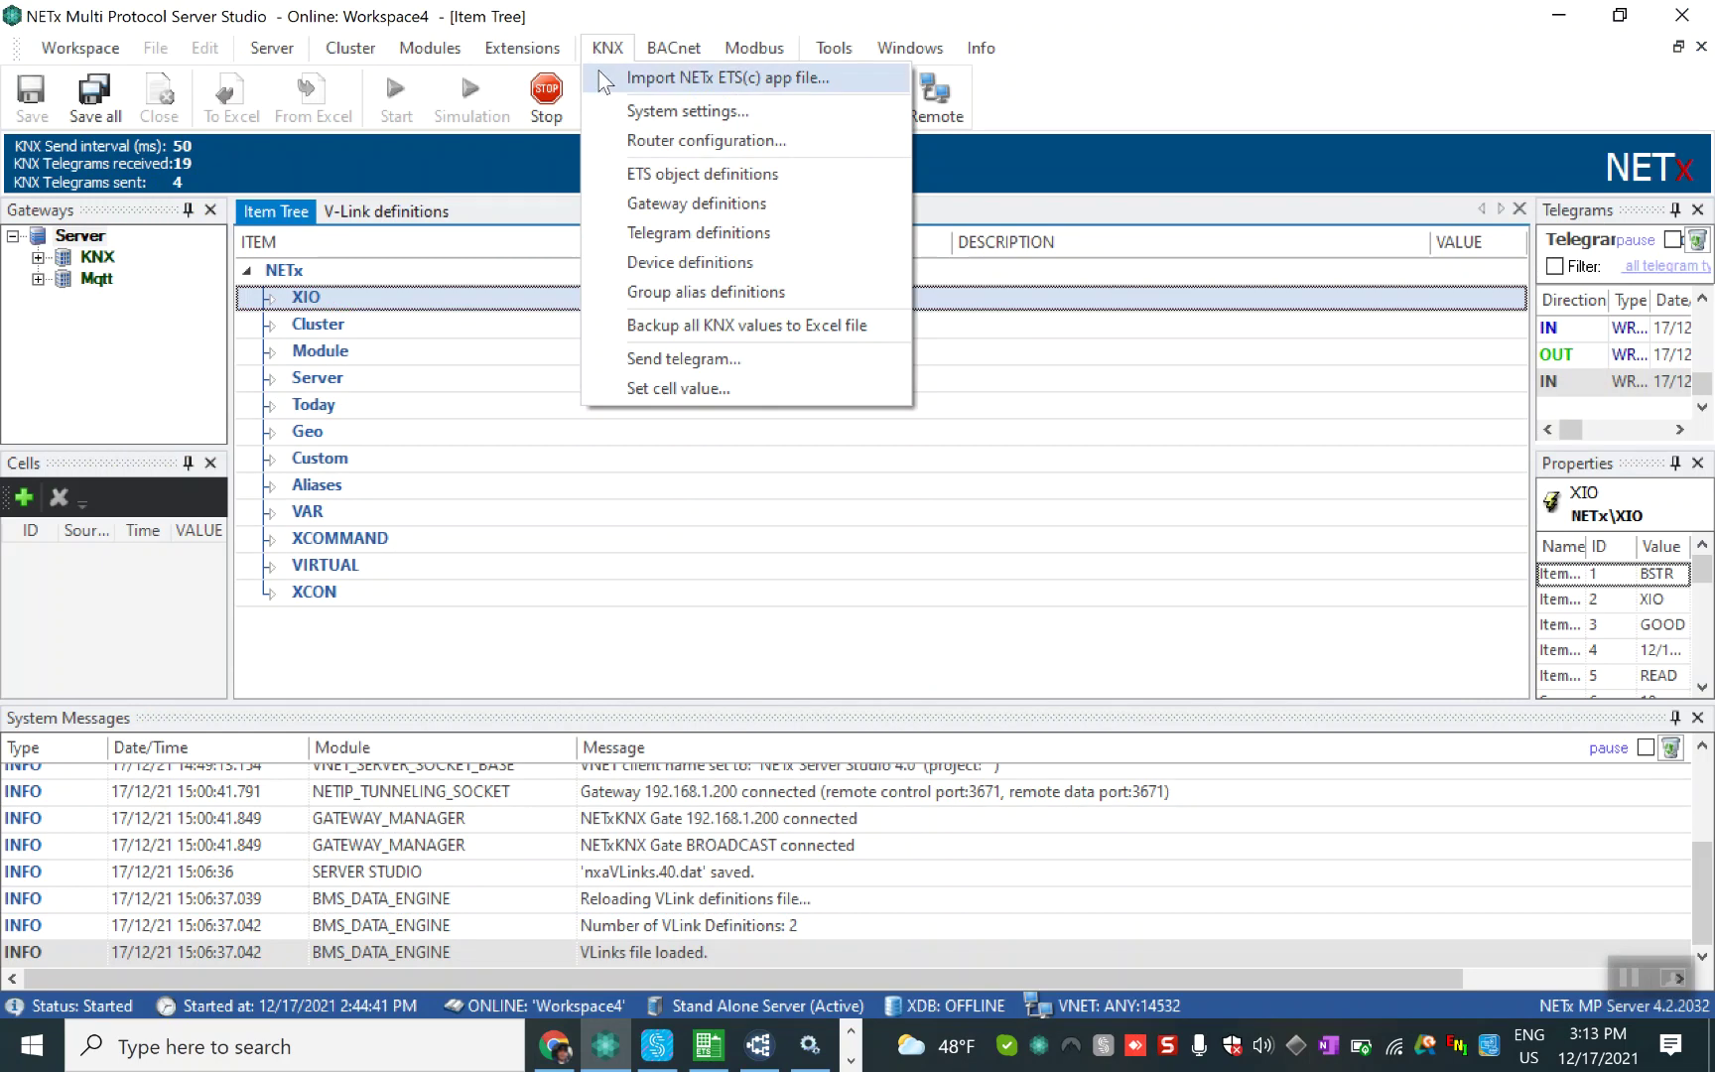
{"action": "left_click", "coordinate": [657, 85]}
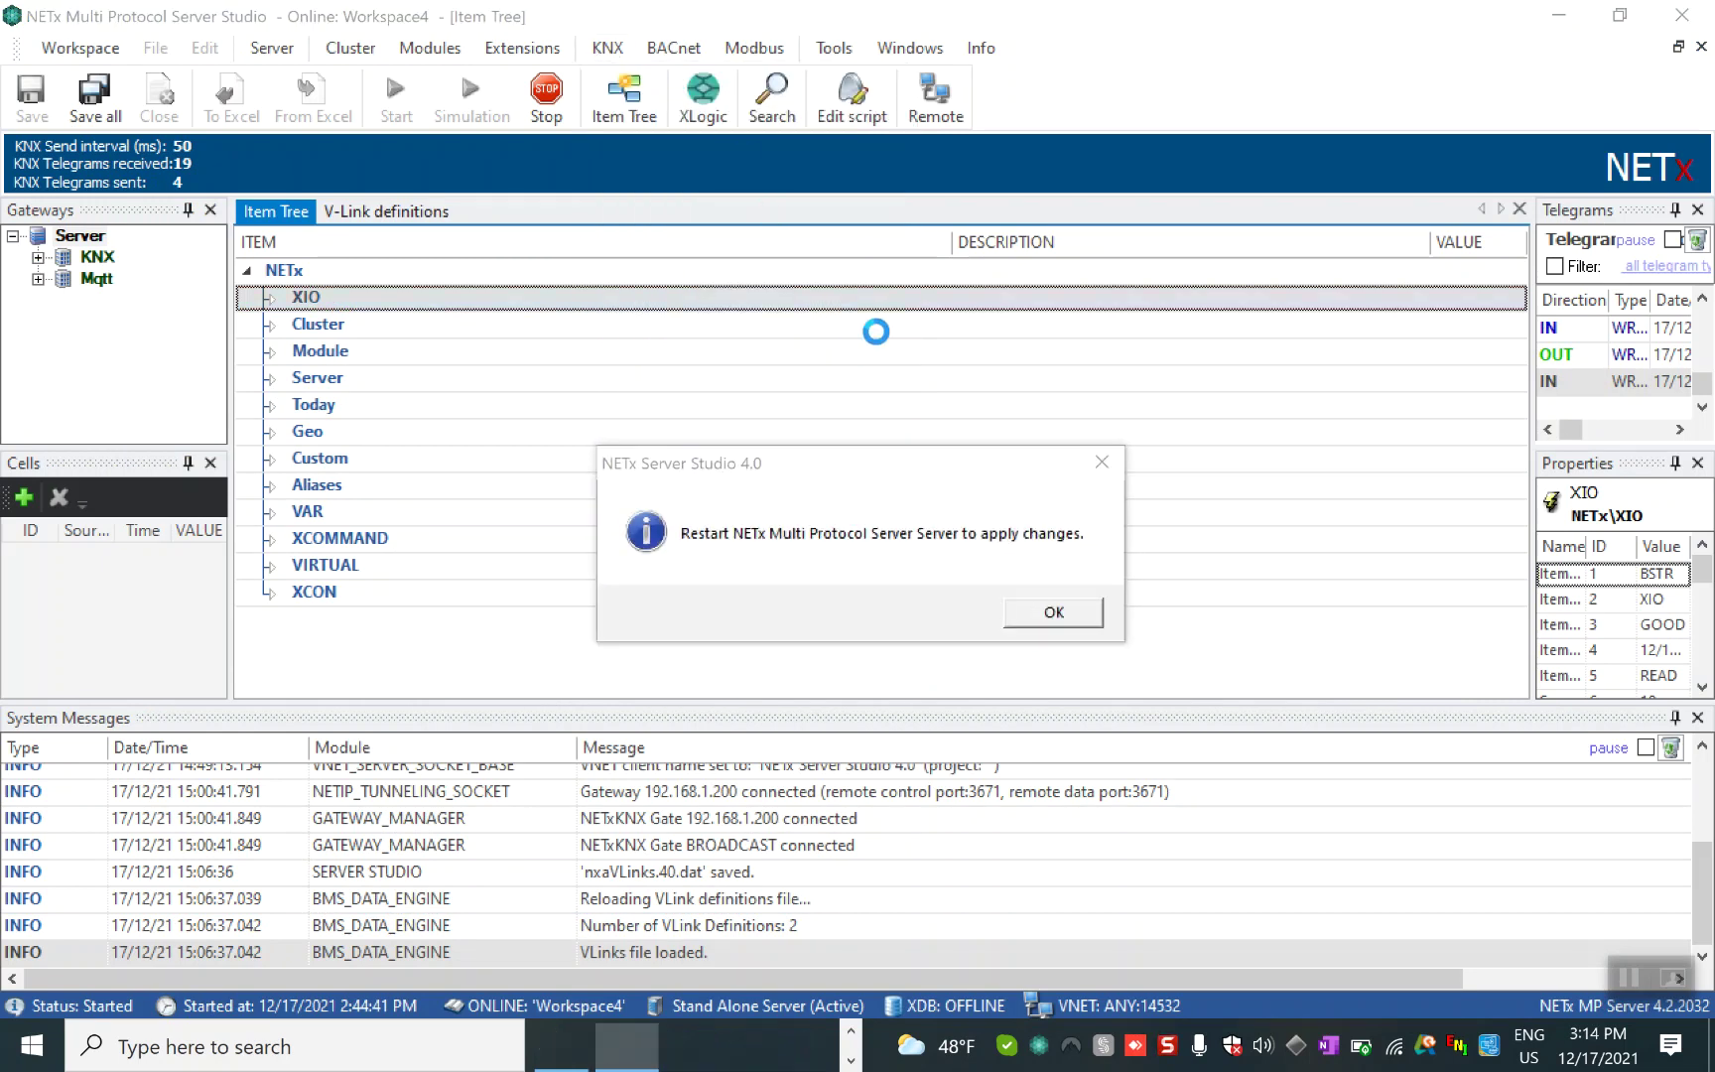
{"action": "key", "text": "Return"}
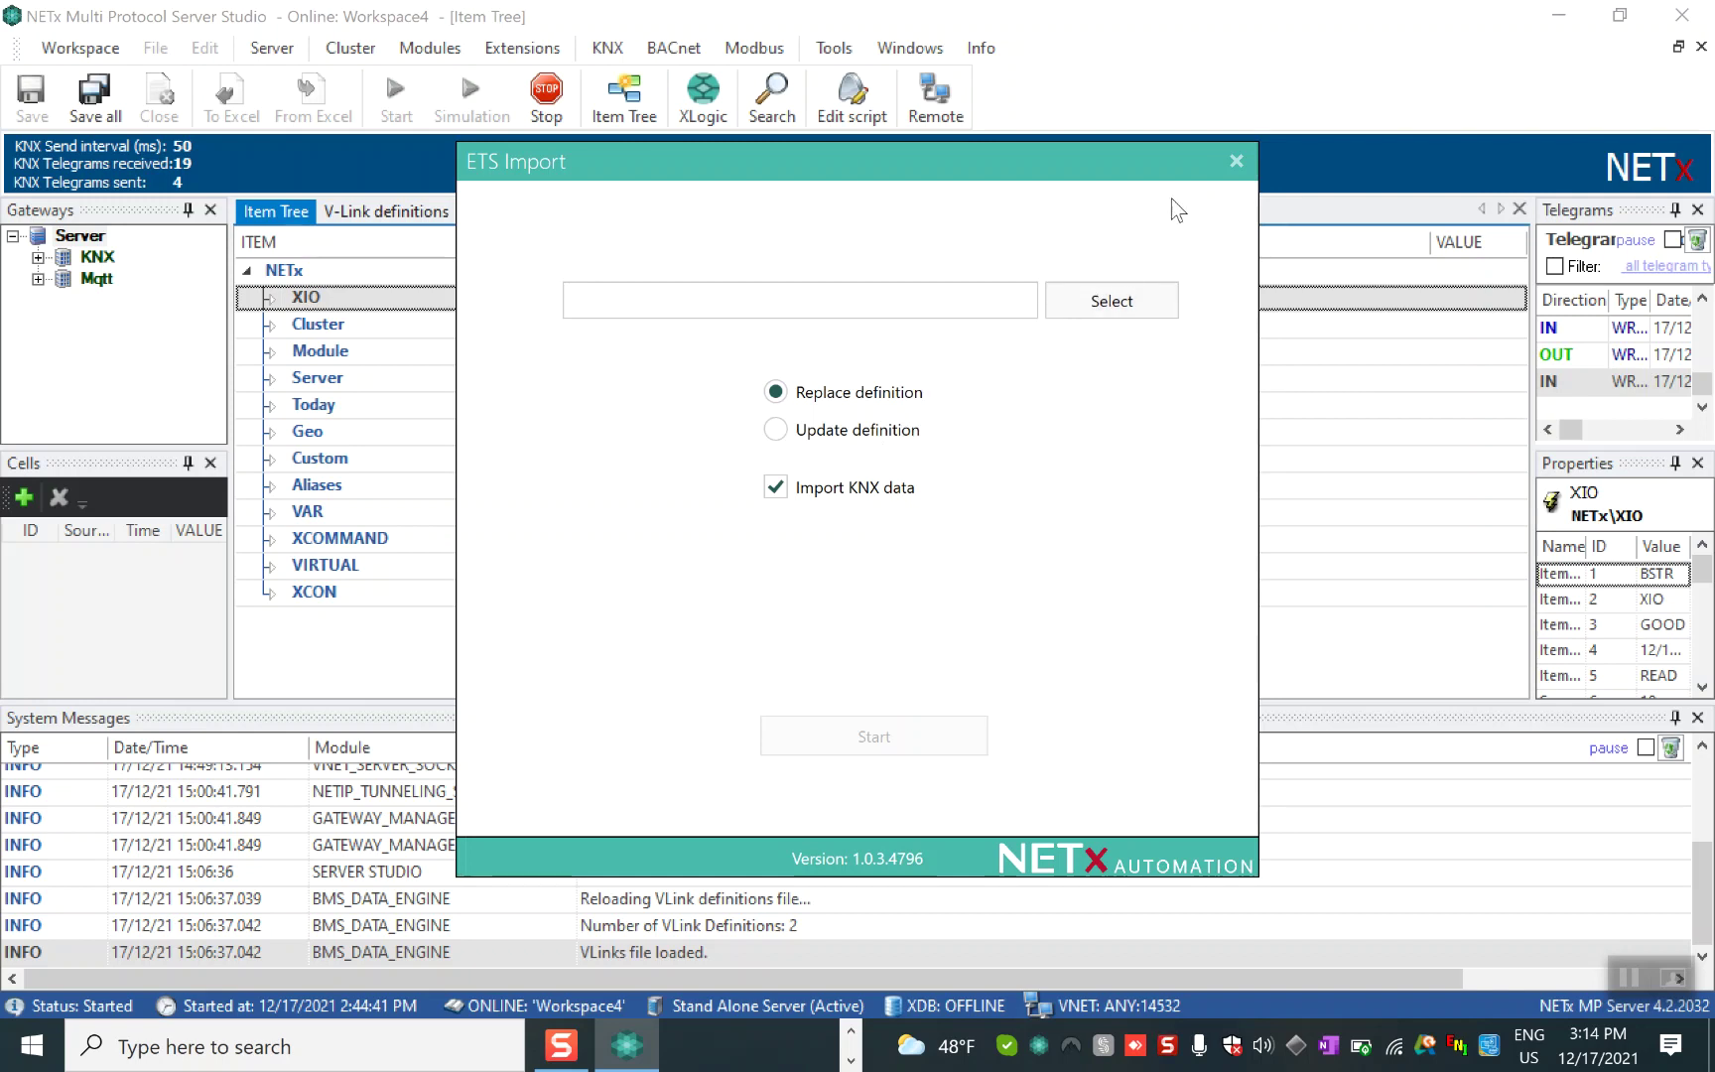
{"action": "left_click", "coordinate": [1233, 159]}
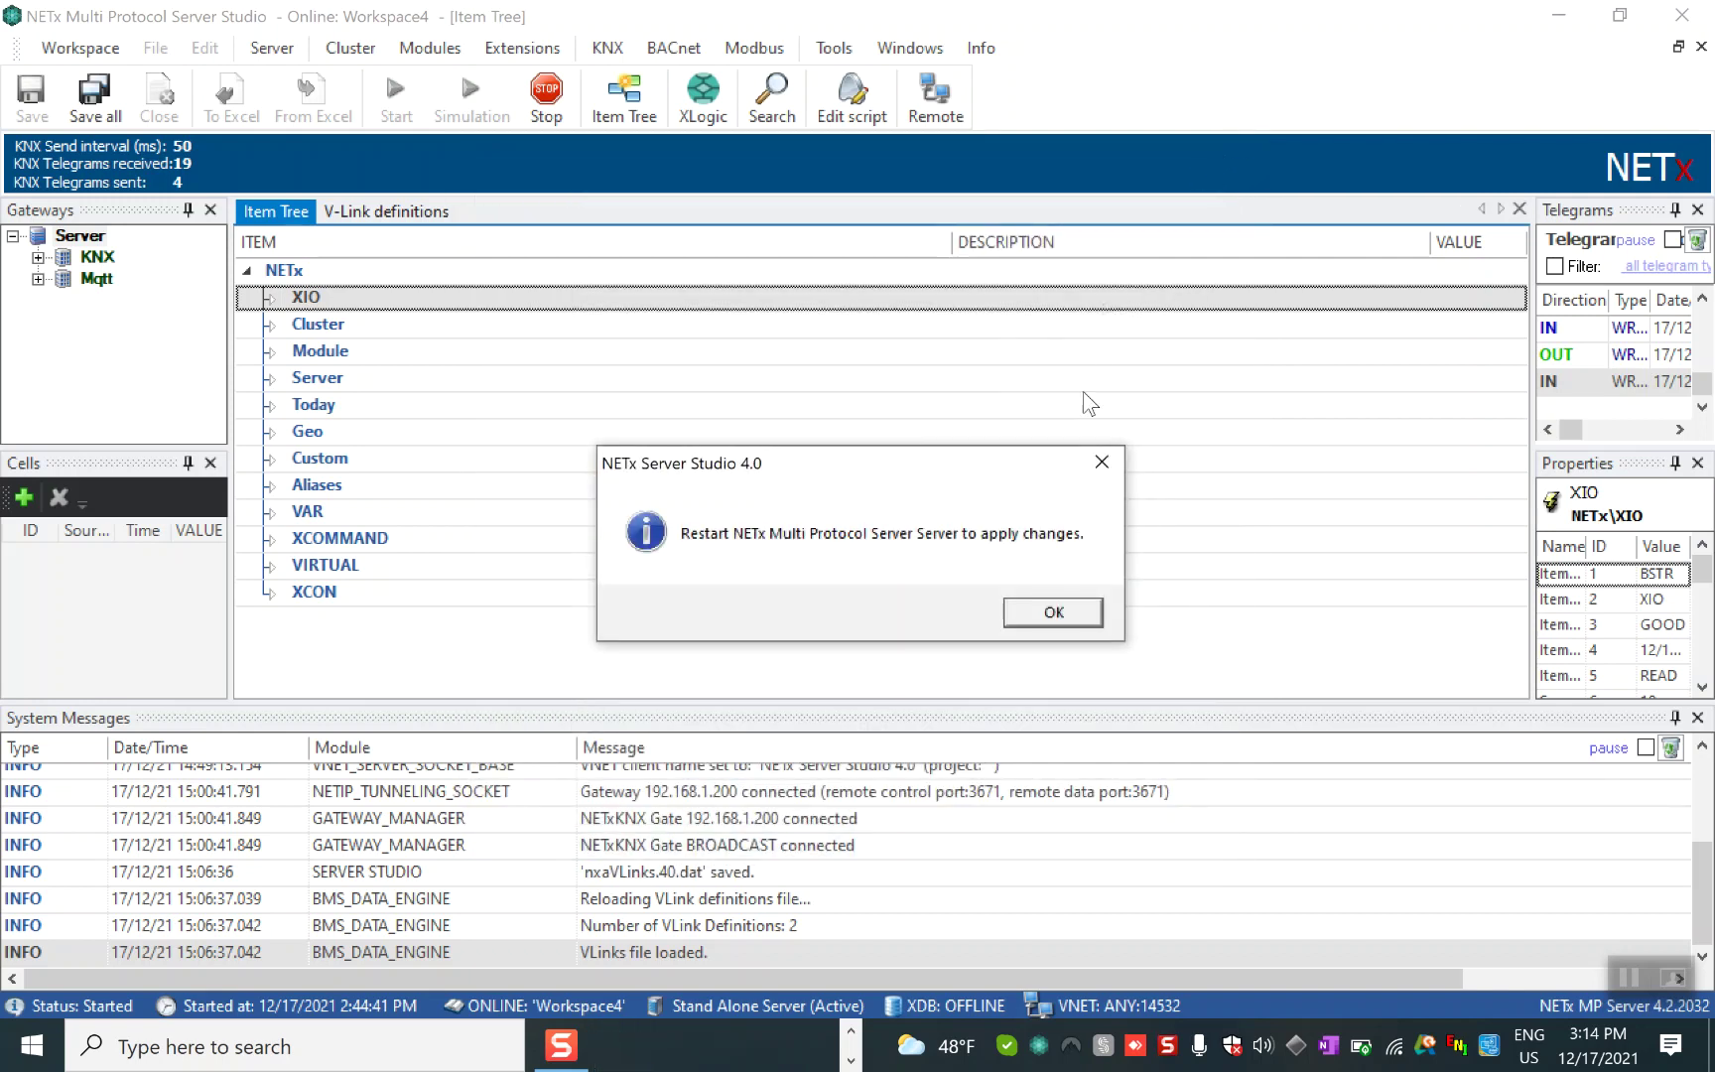
{"action": "left_click", "coordinate": [1101, 475]}
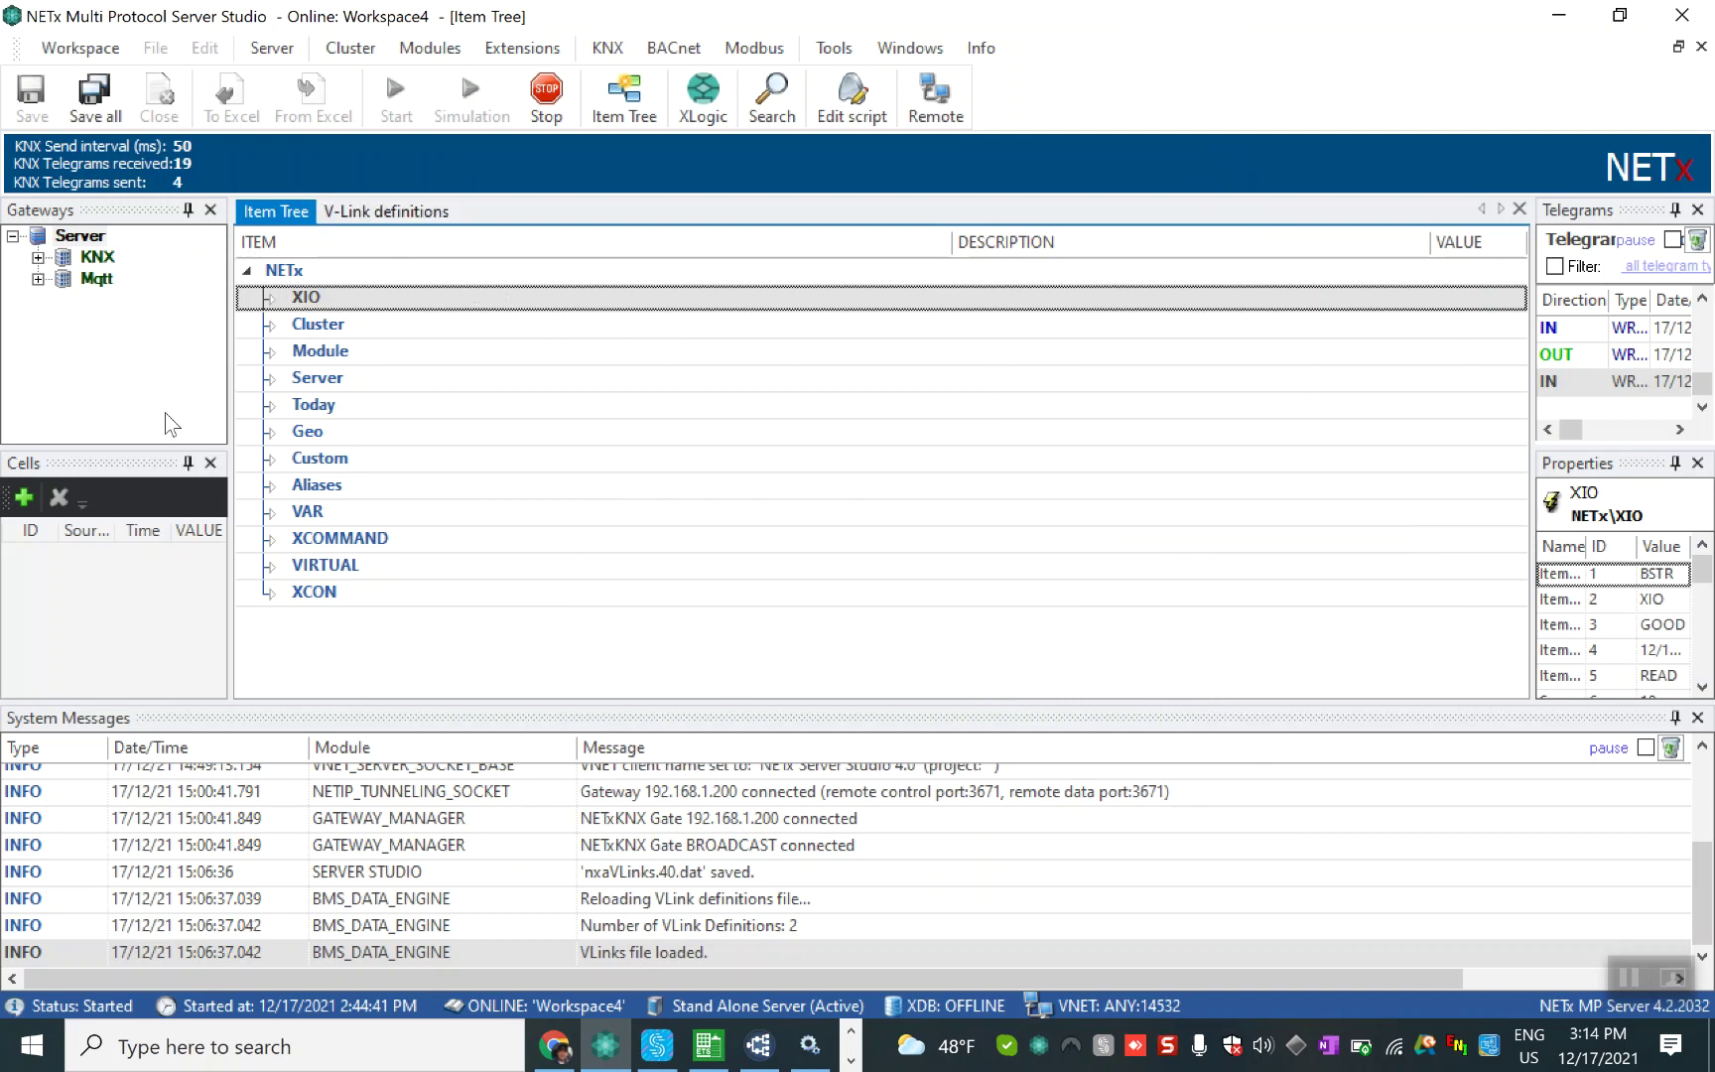
{"action": "left_click", "coordinate": [270, 297]}
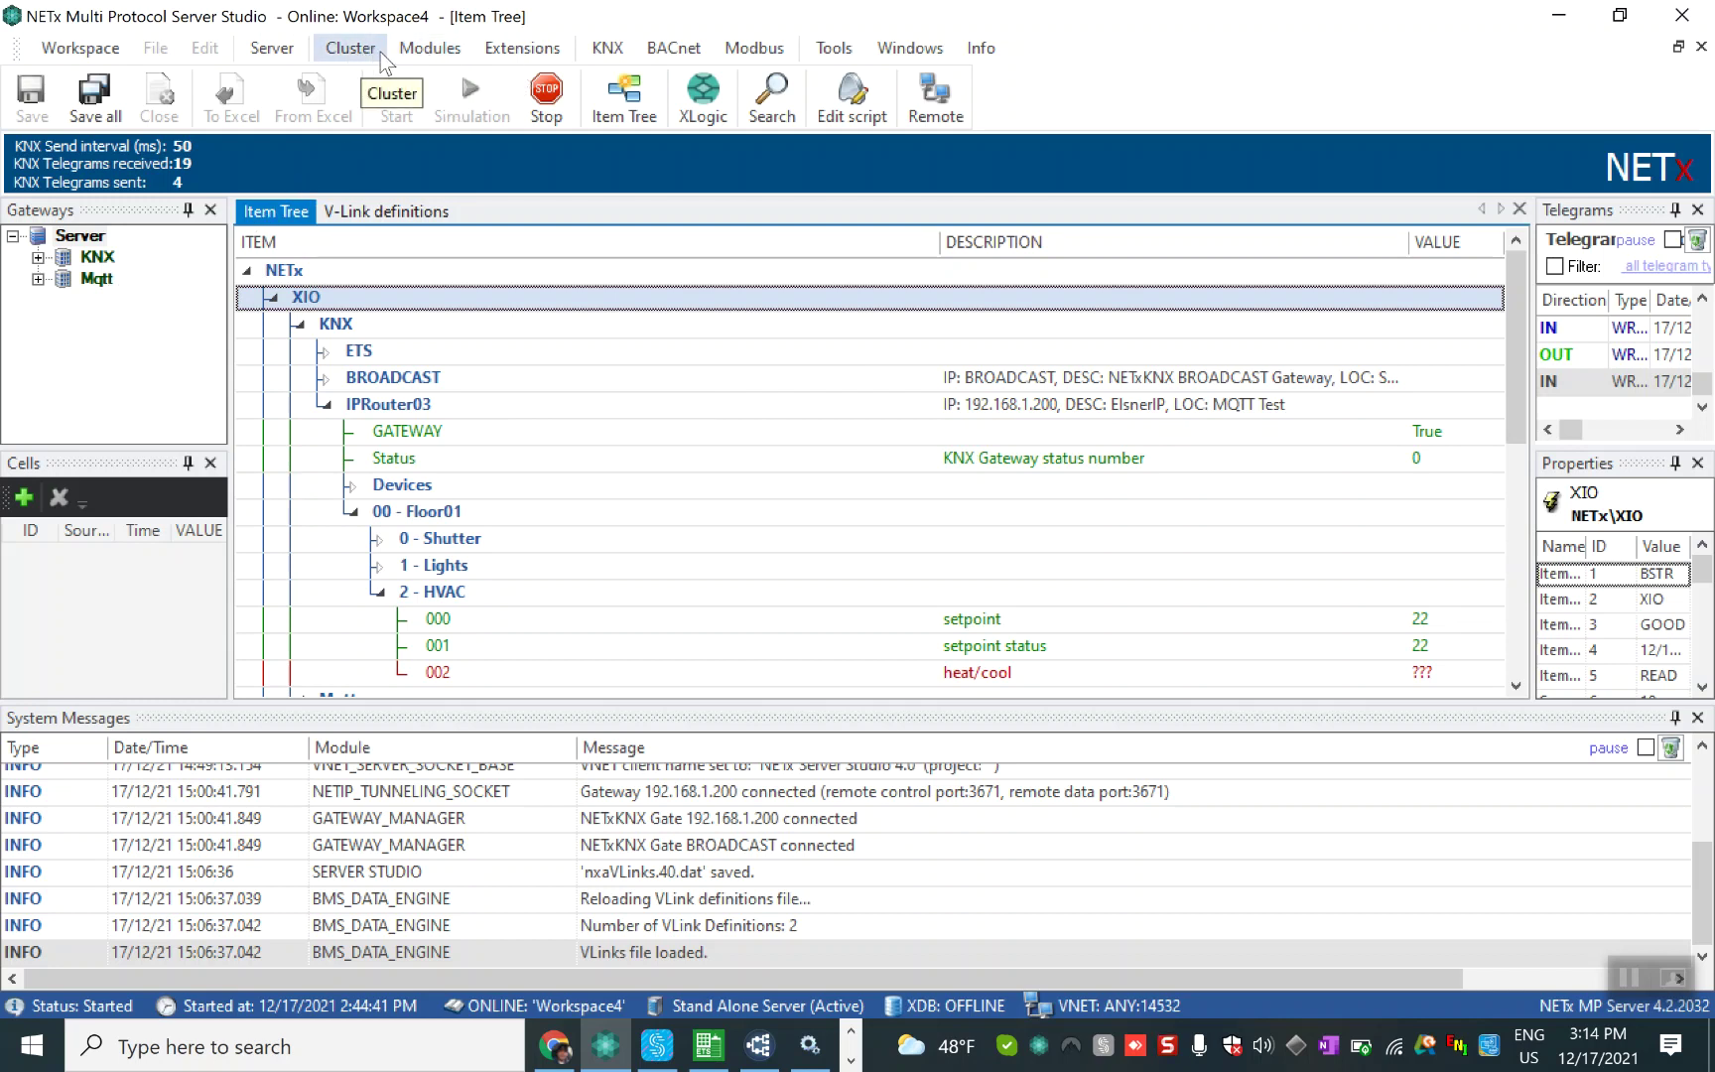
Step: Open the Mqtt Broker definitions from the Modules menu
{"action": "left_click", "coordinate": [455, 56]}
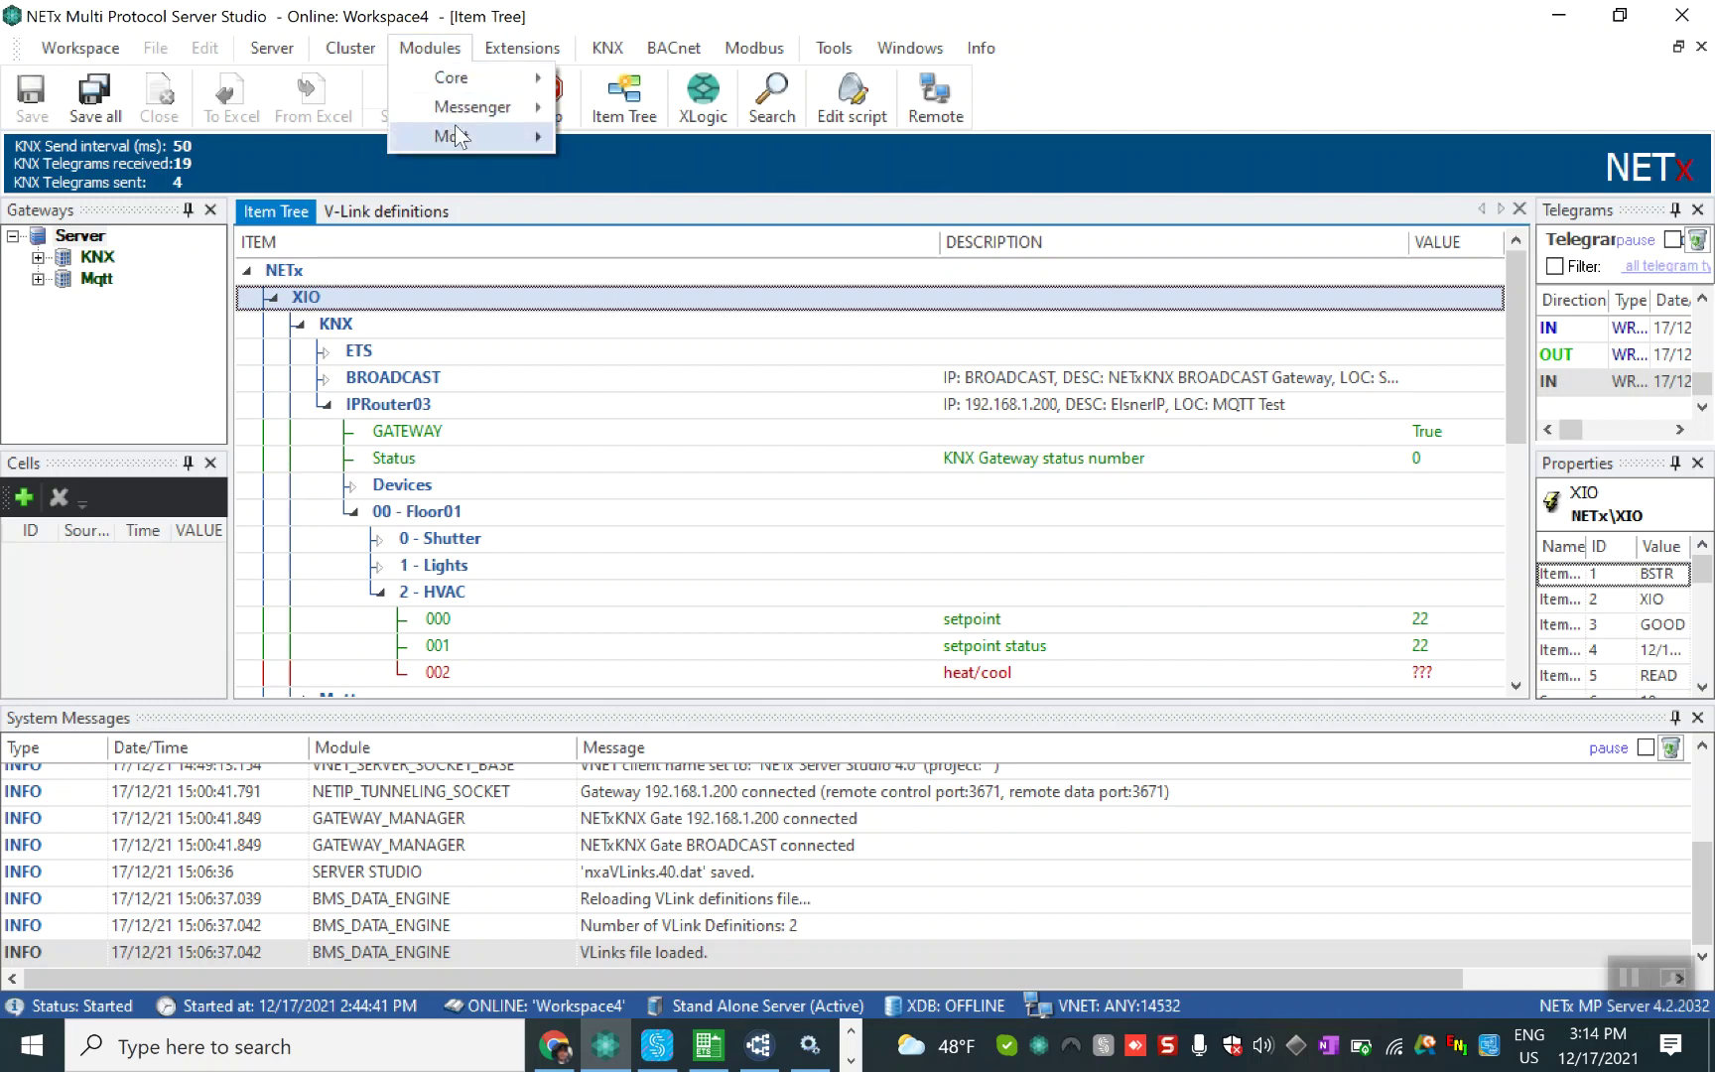
{"action": "mouse_move", "coordinate": [454, 135]}
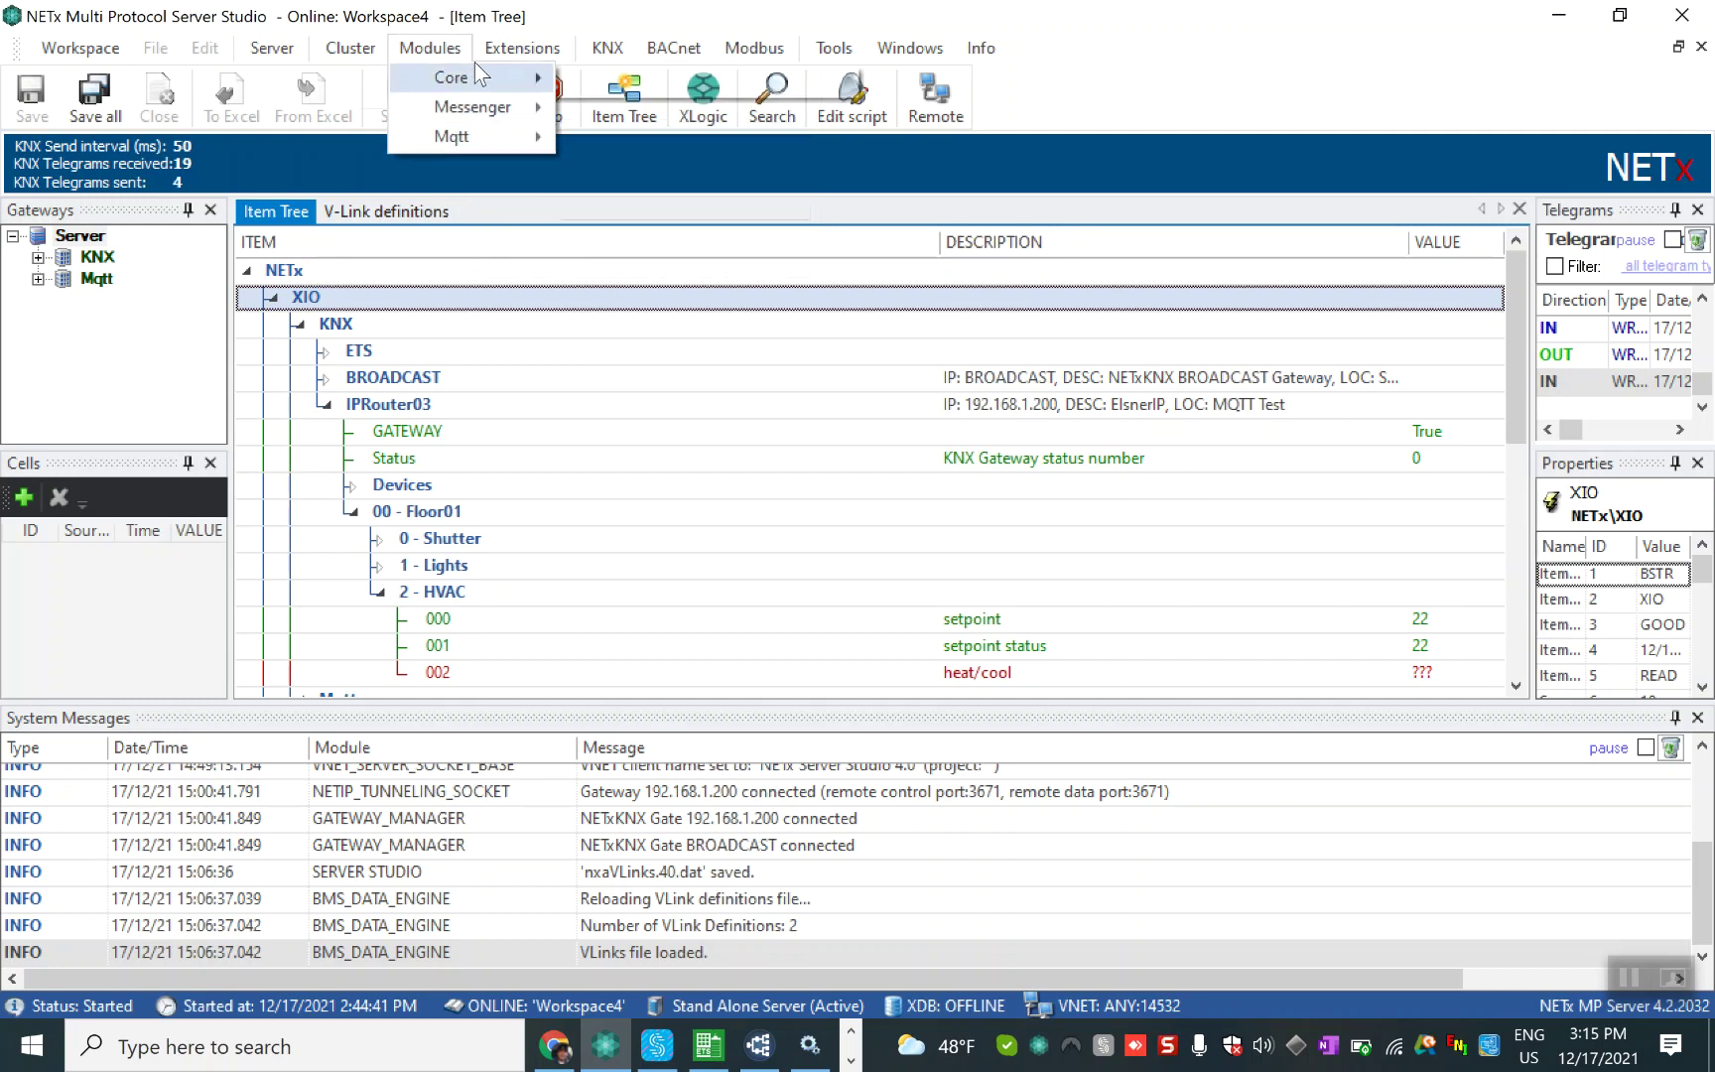
{"action": "mouse_move", "coordinate": [518, 55]}
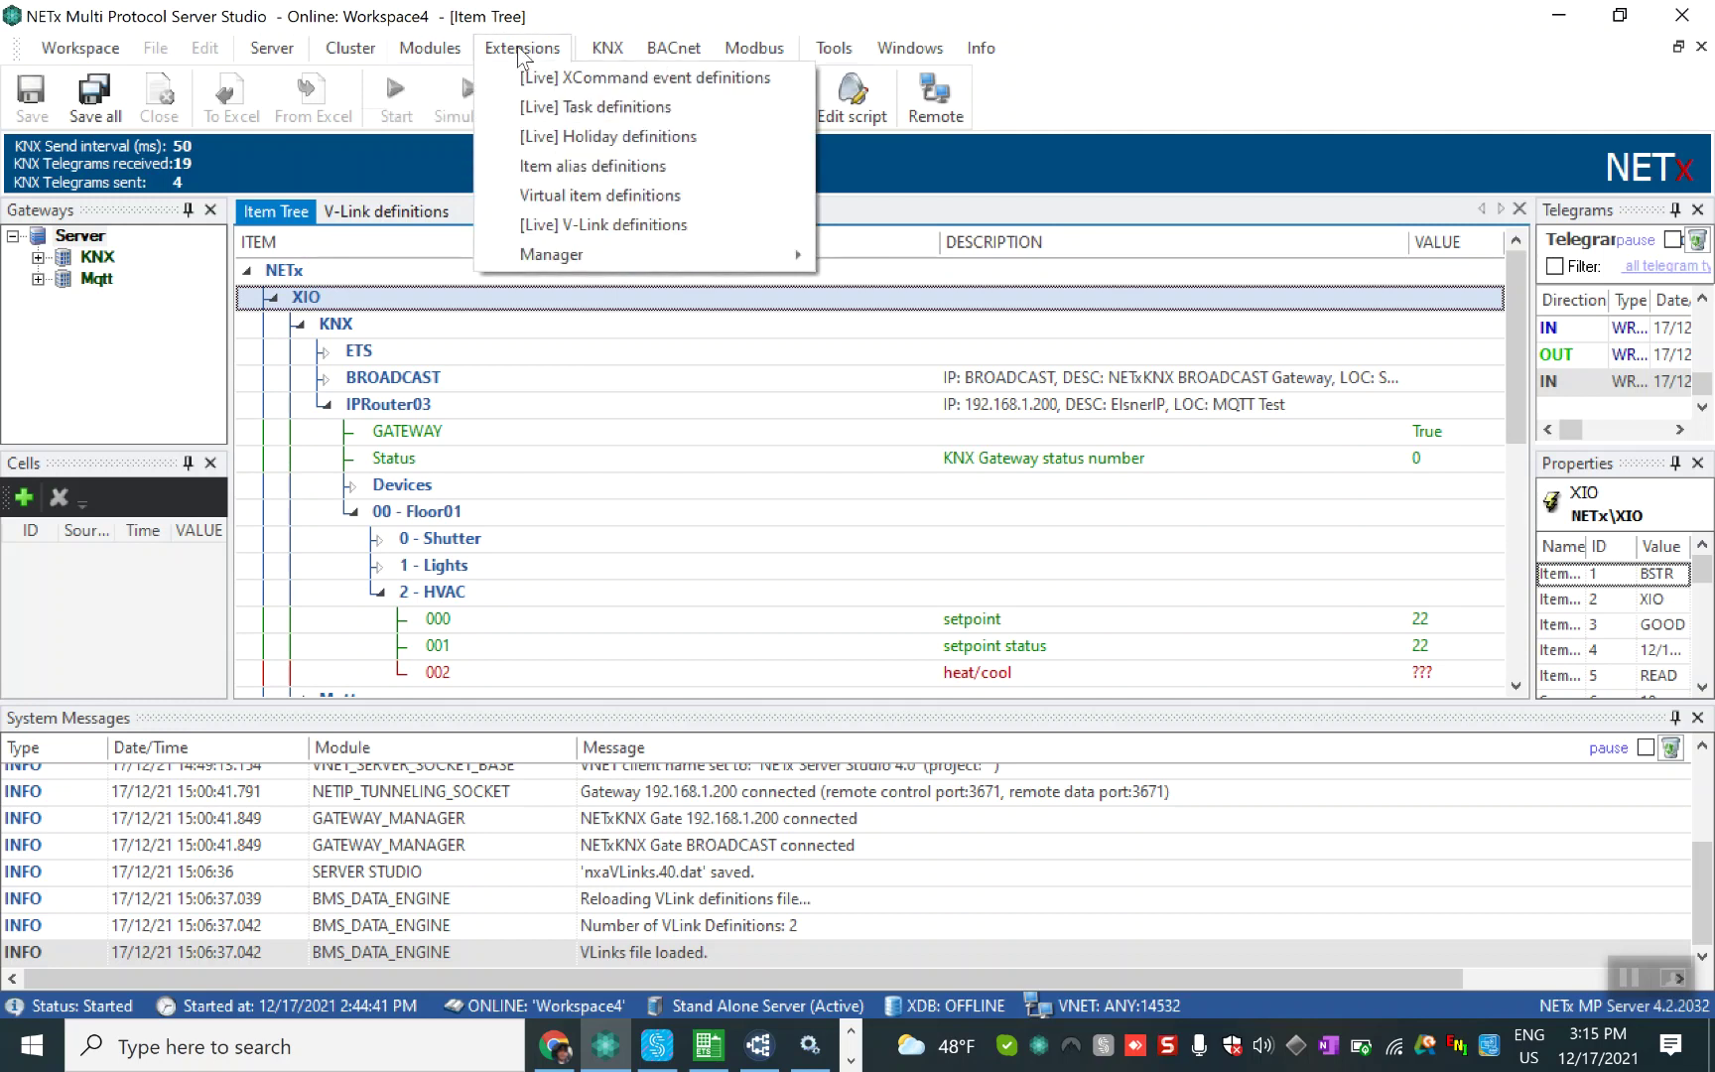
{"action": "mouse_move", "coordinate": [738, 262]}
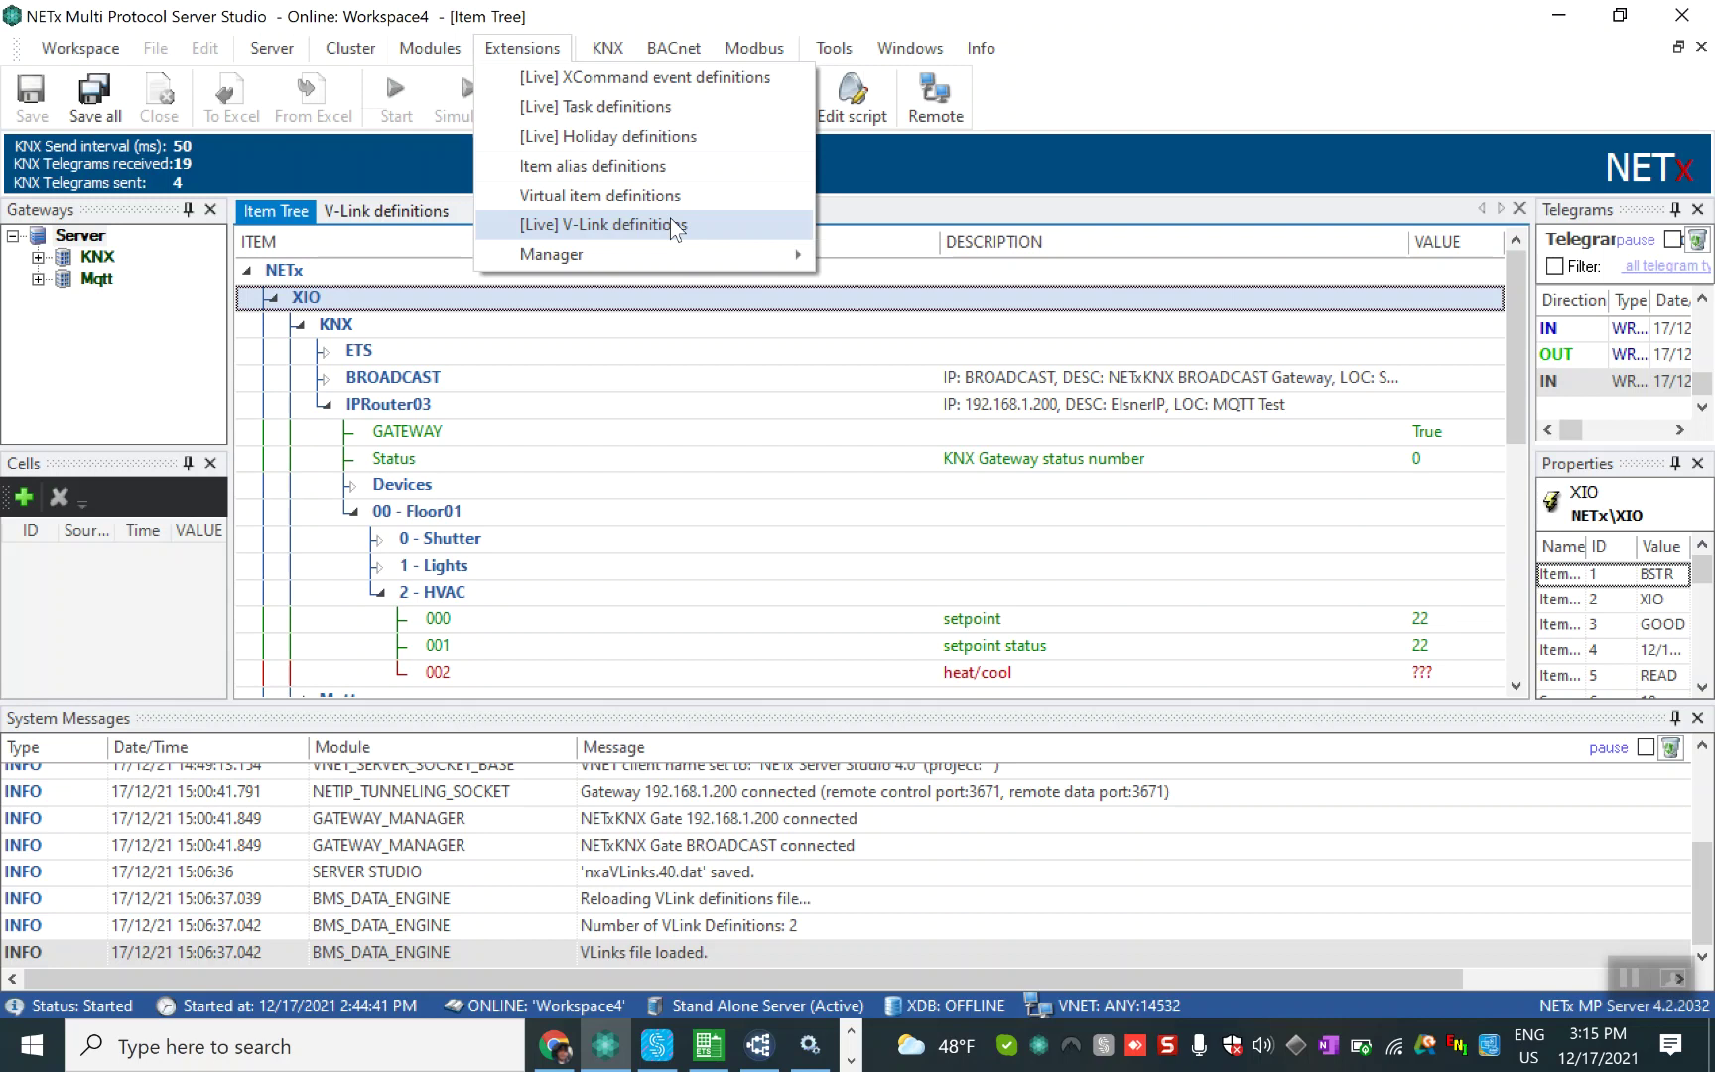
{"action": "mouse_move", "coordinate": [439, 58]}
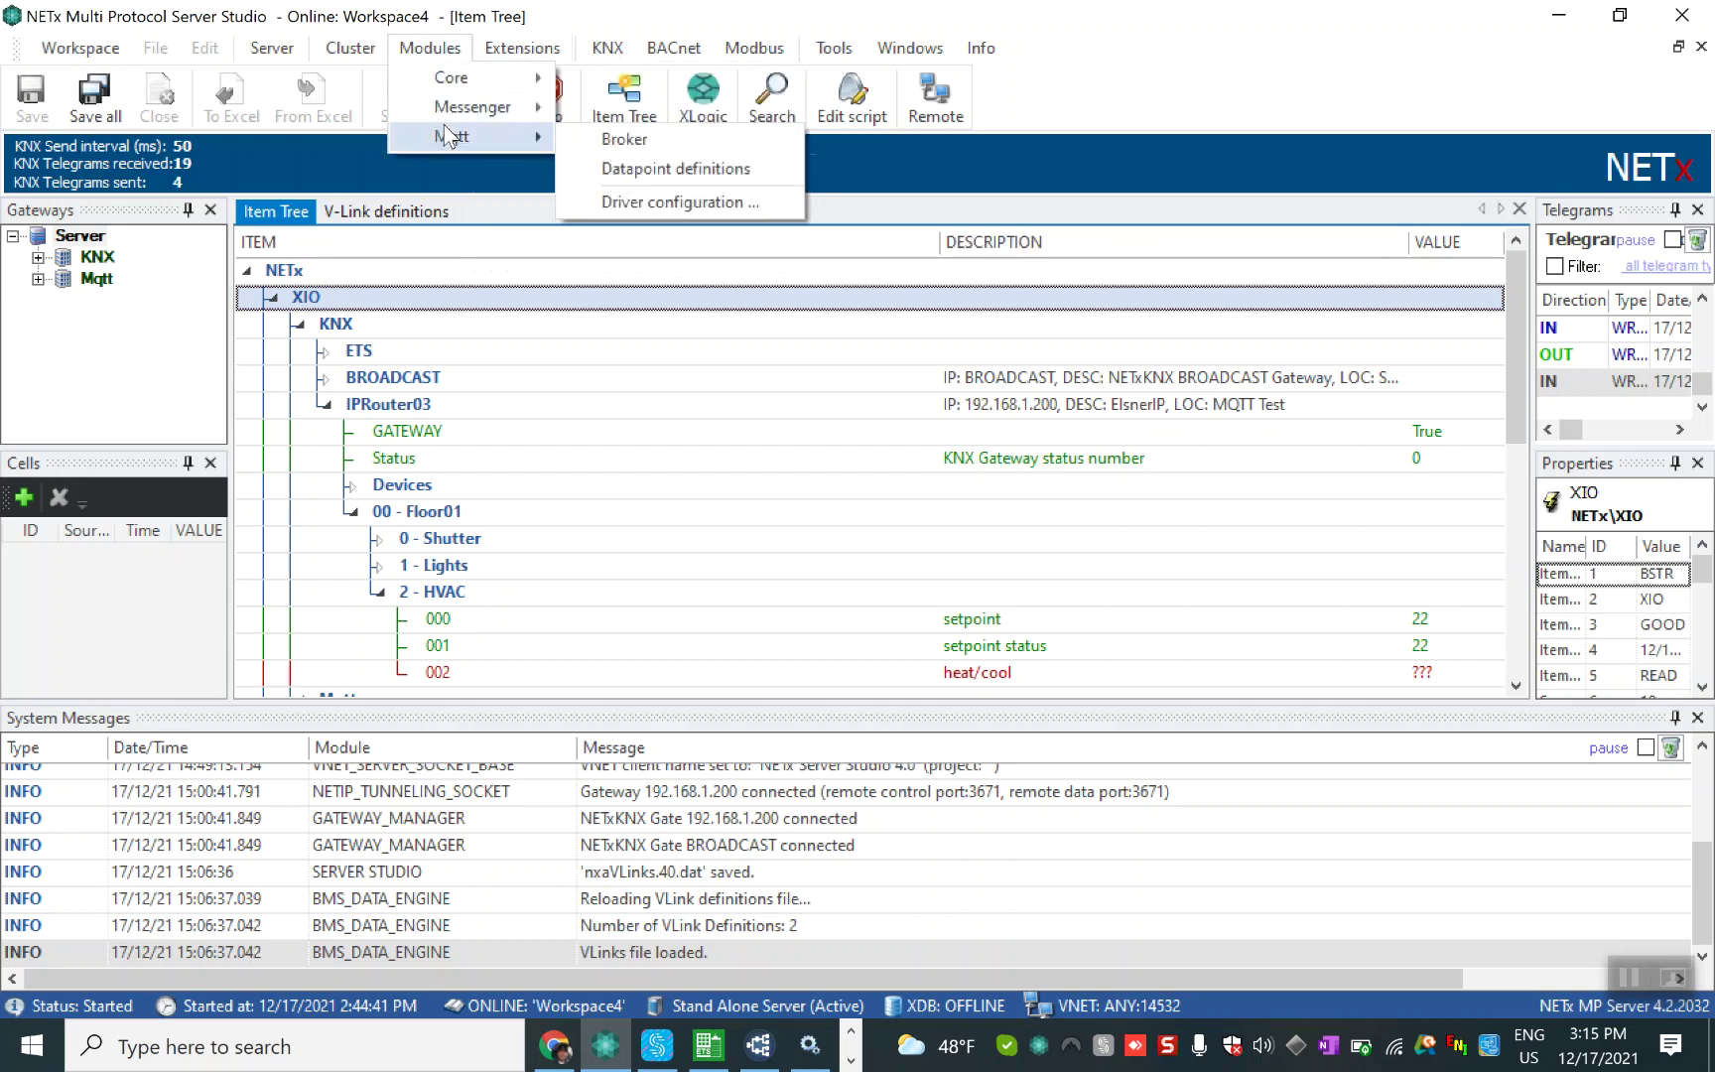
{"action": "left_click", "coordinate": [588, 139]}
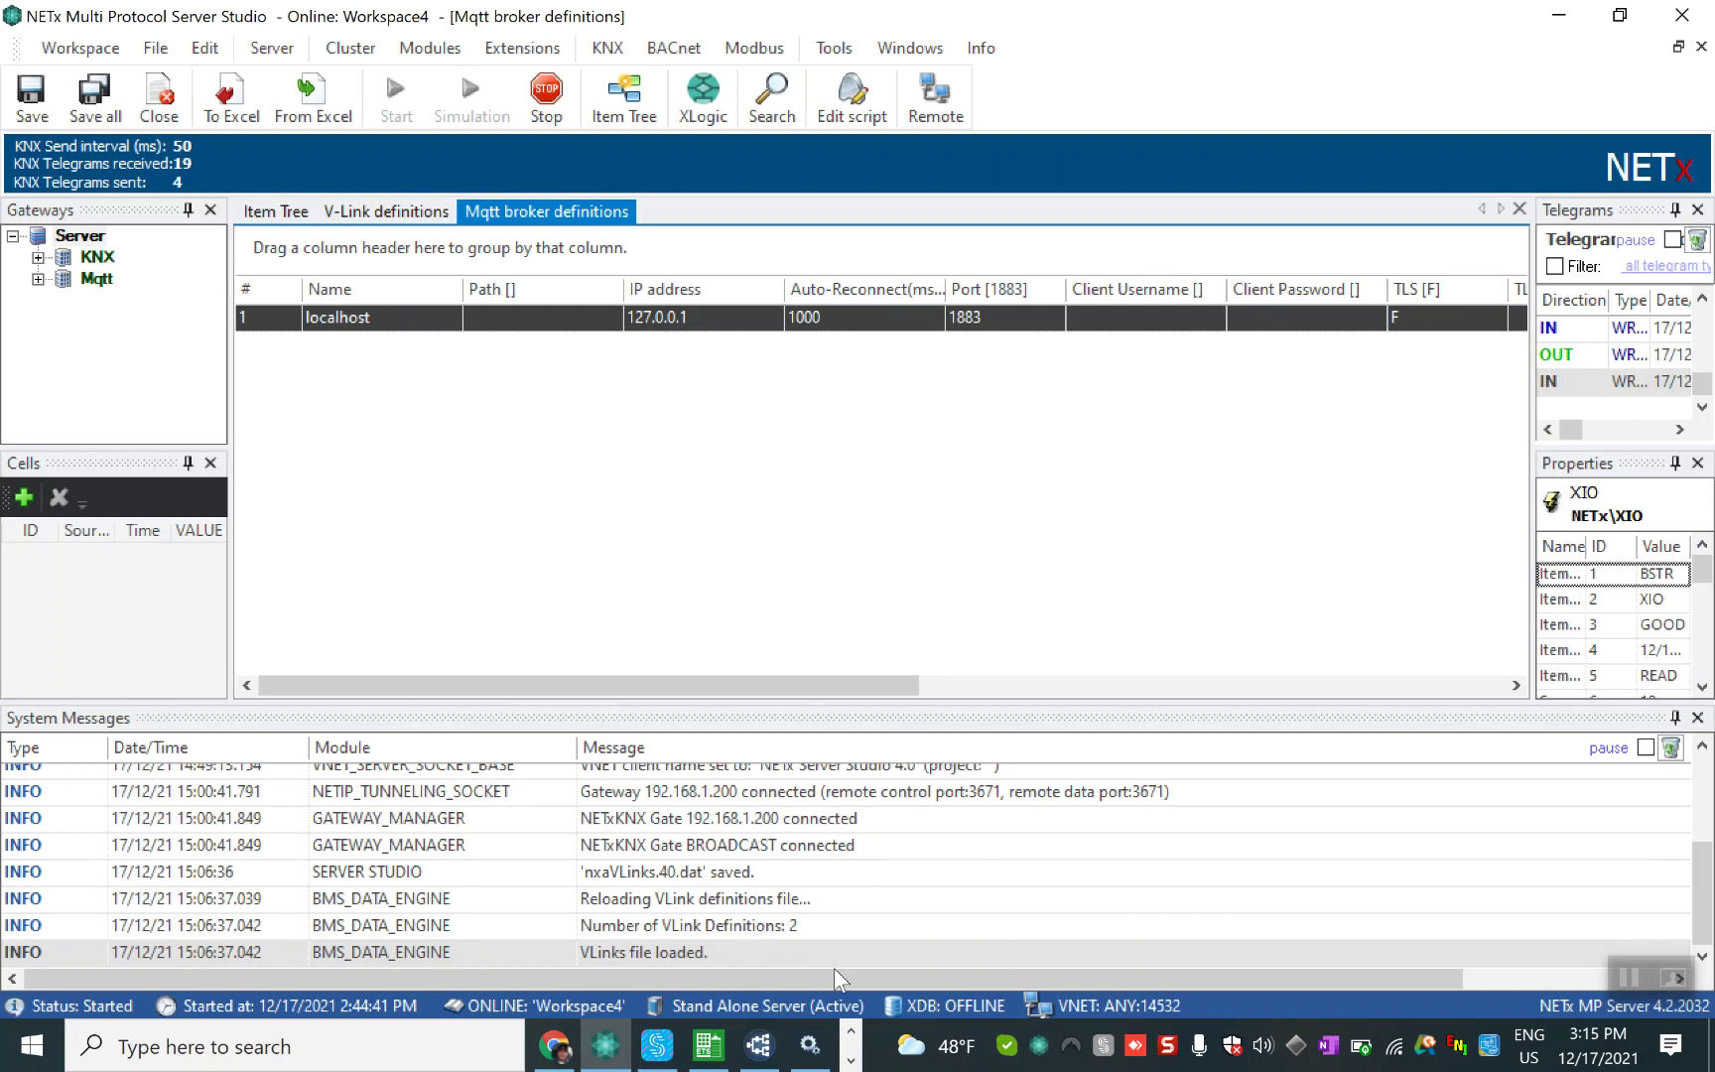
Step: Confirm Mosquitto Broker is running, then scroll the grid to see localhost 127.0.0.1:1883
{"action": "left_click", "coordinate": [830, 1050]}
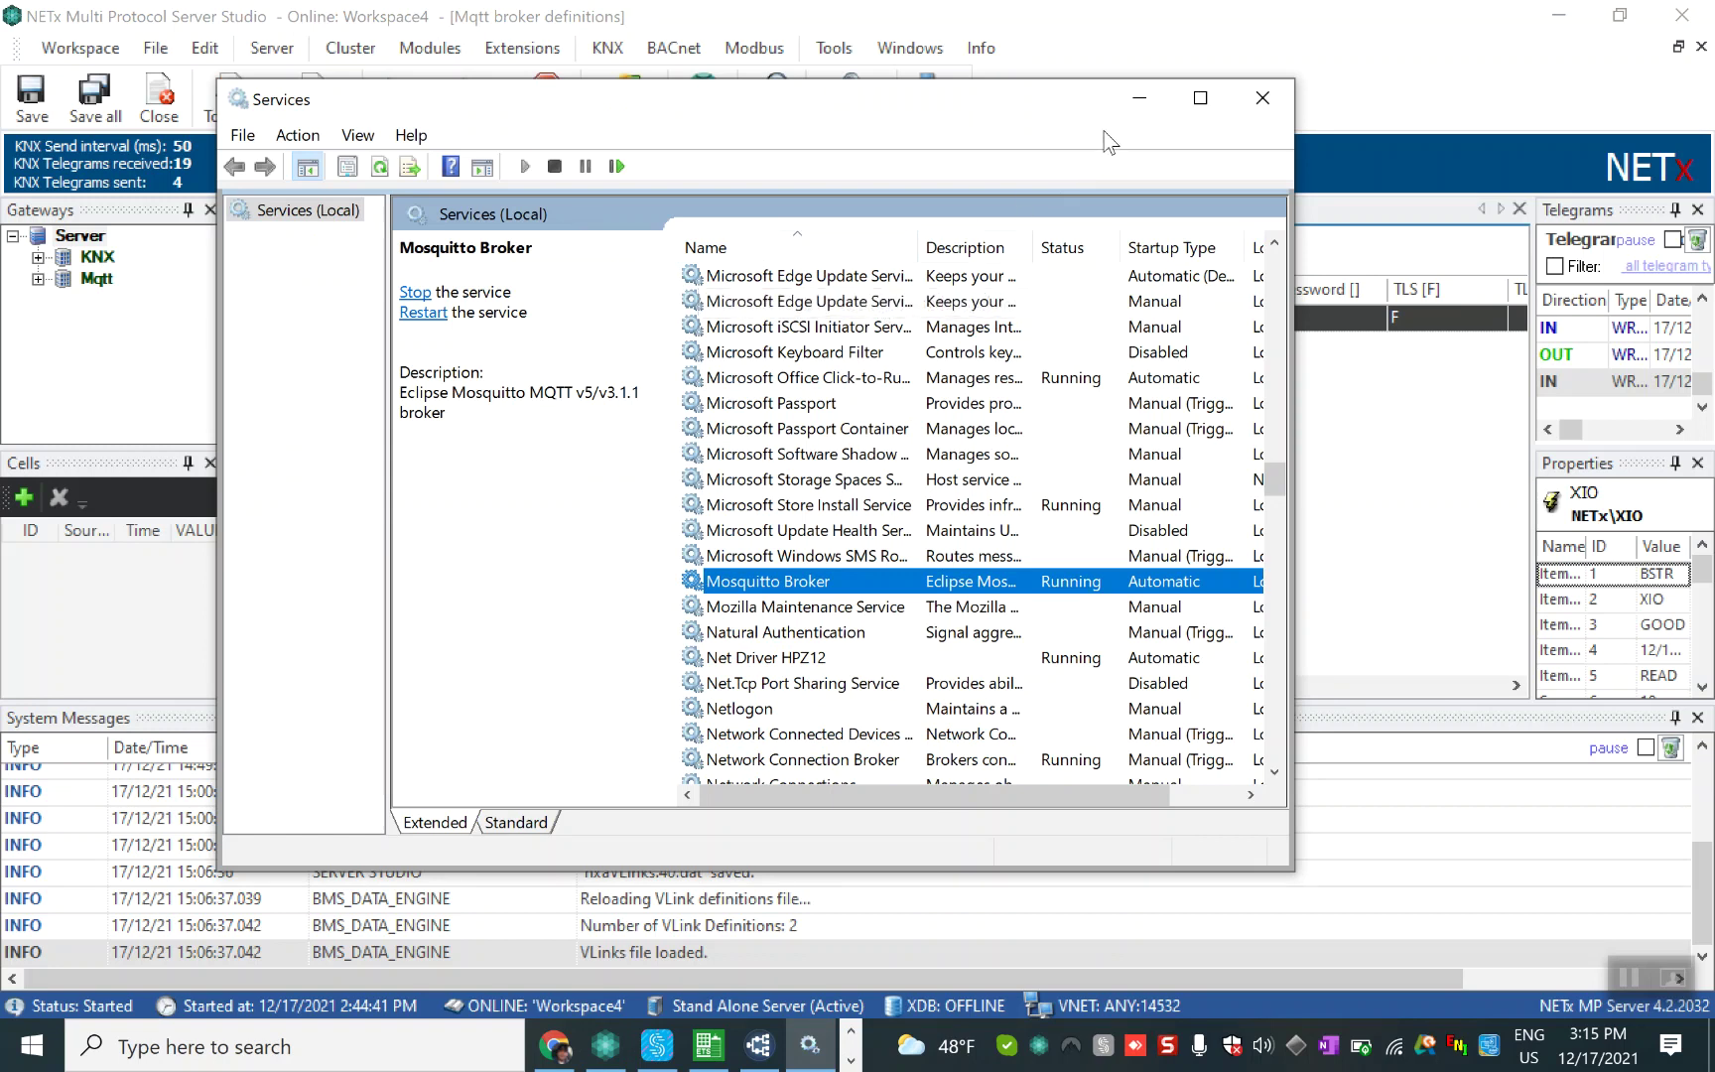
{"action": "left_click", "coordinate": [1135, 103]}
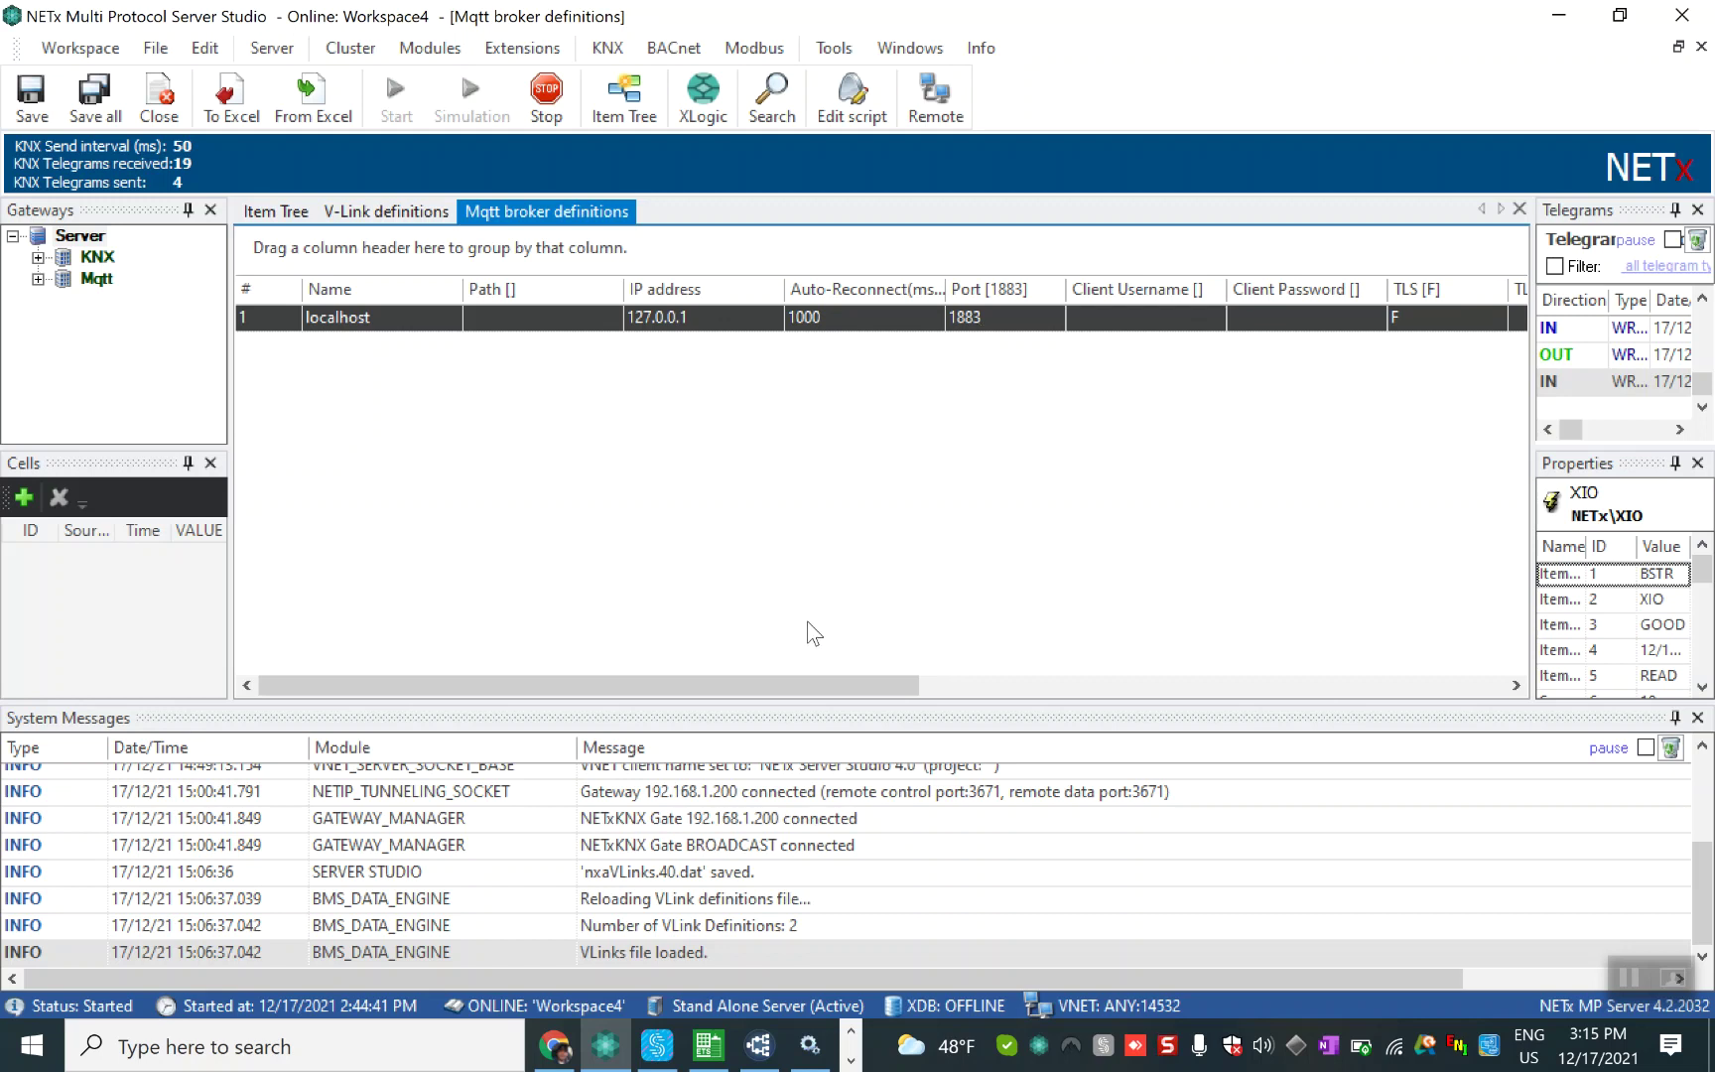
{"action": "left_click_drag", "start_coordinate": [806, 685], "coordinate": [1076, 605]}
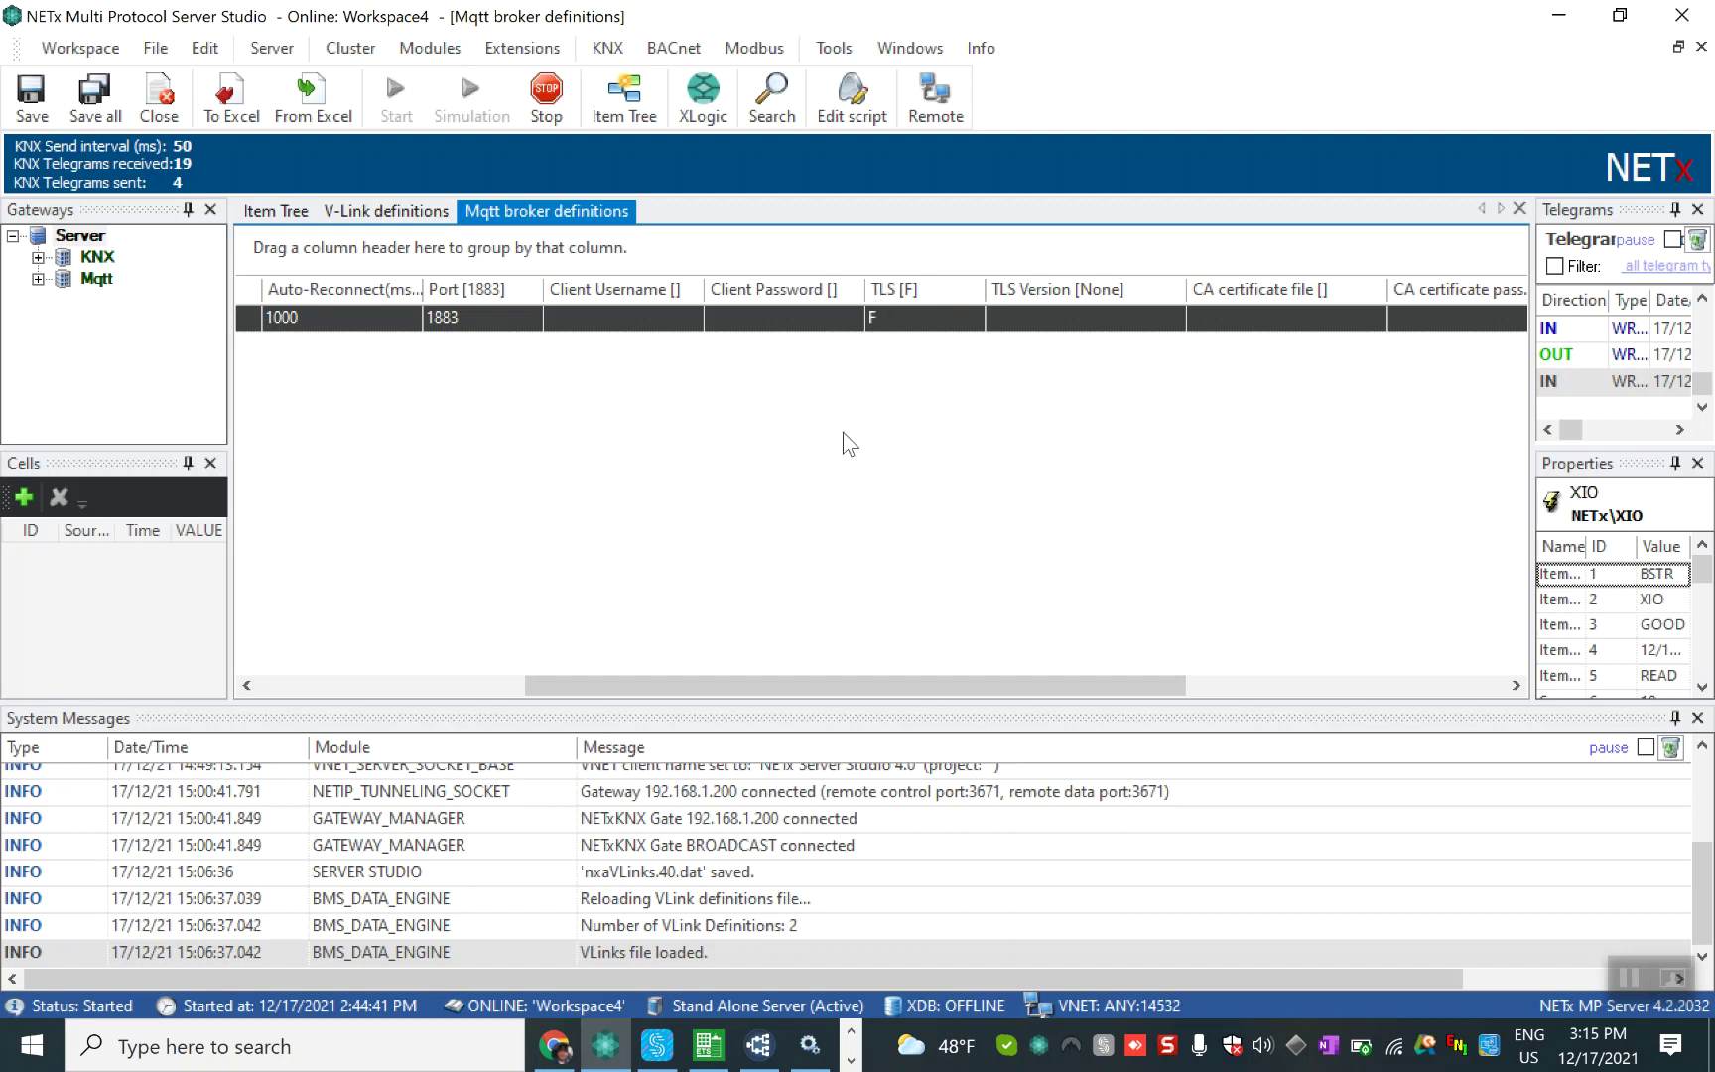
{"action": "left_click_drag", "start_coordinate": [813, 677], "coordinate": [481, 580]}
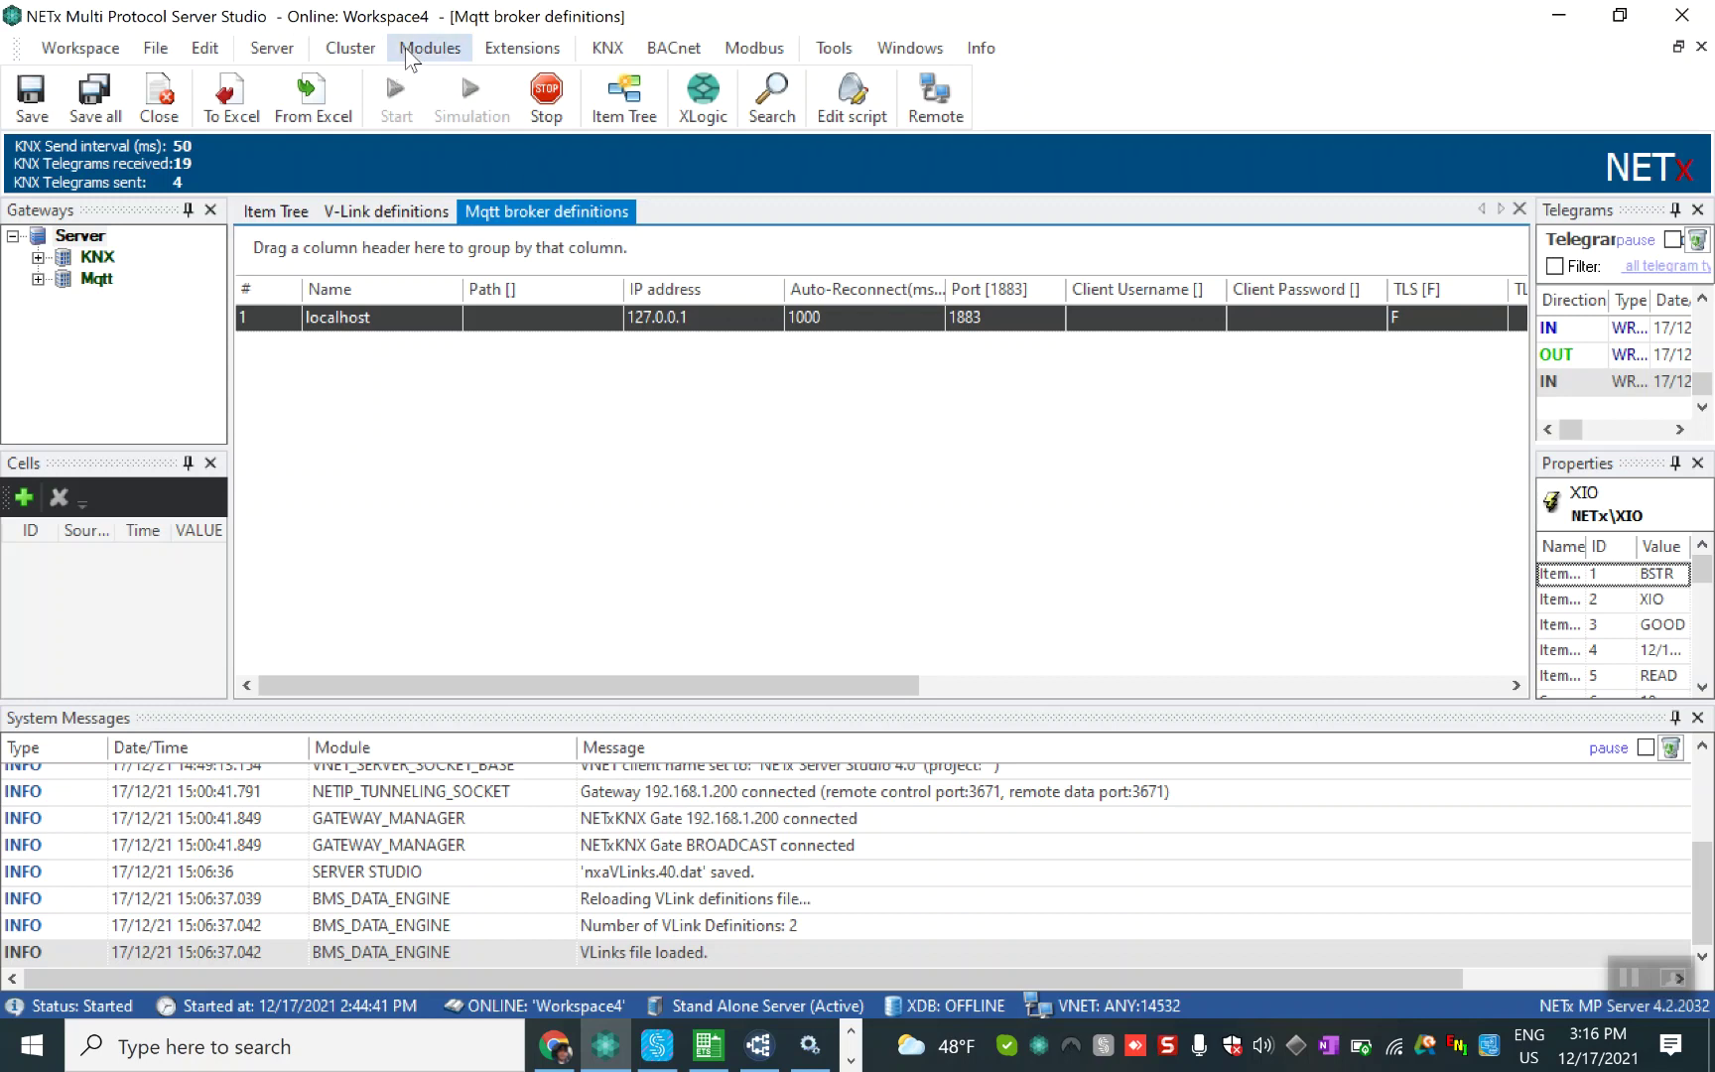
{"action": "left_click", "coordinate": [448, 56]}
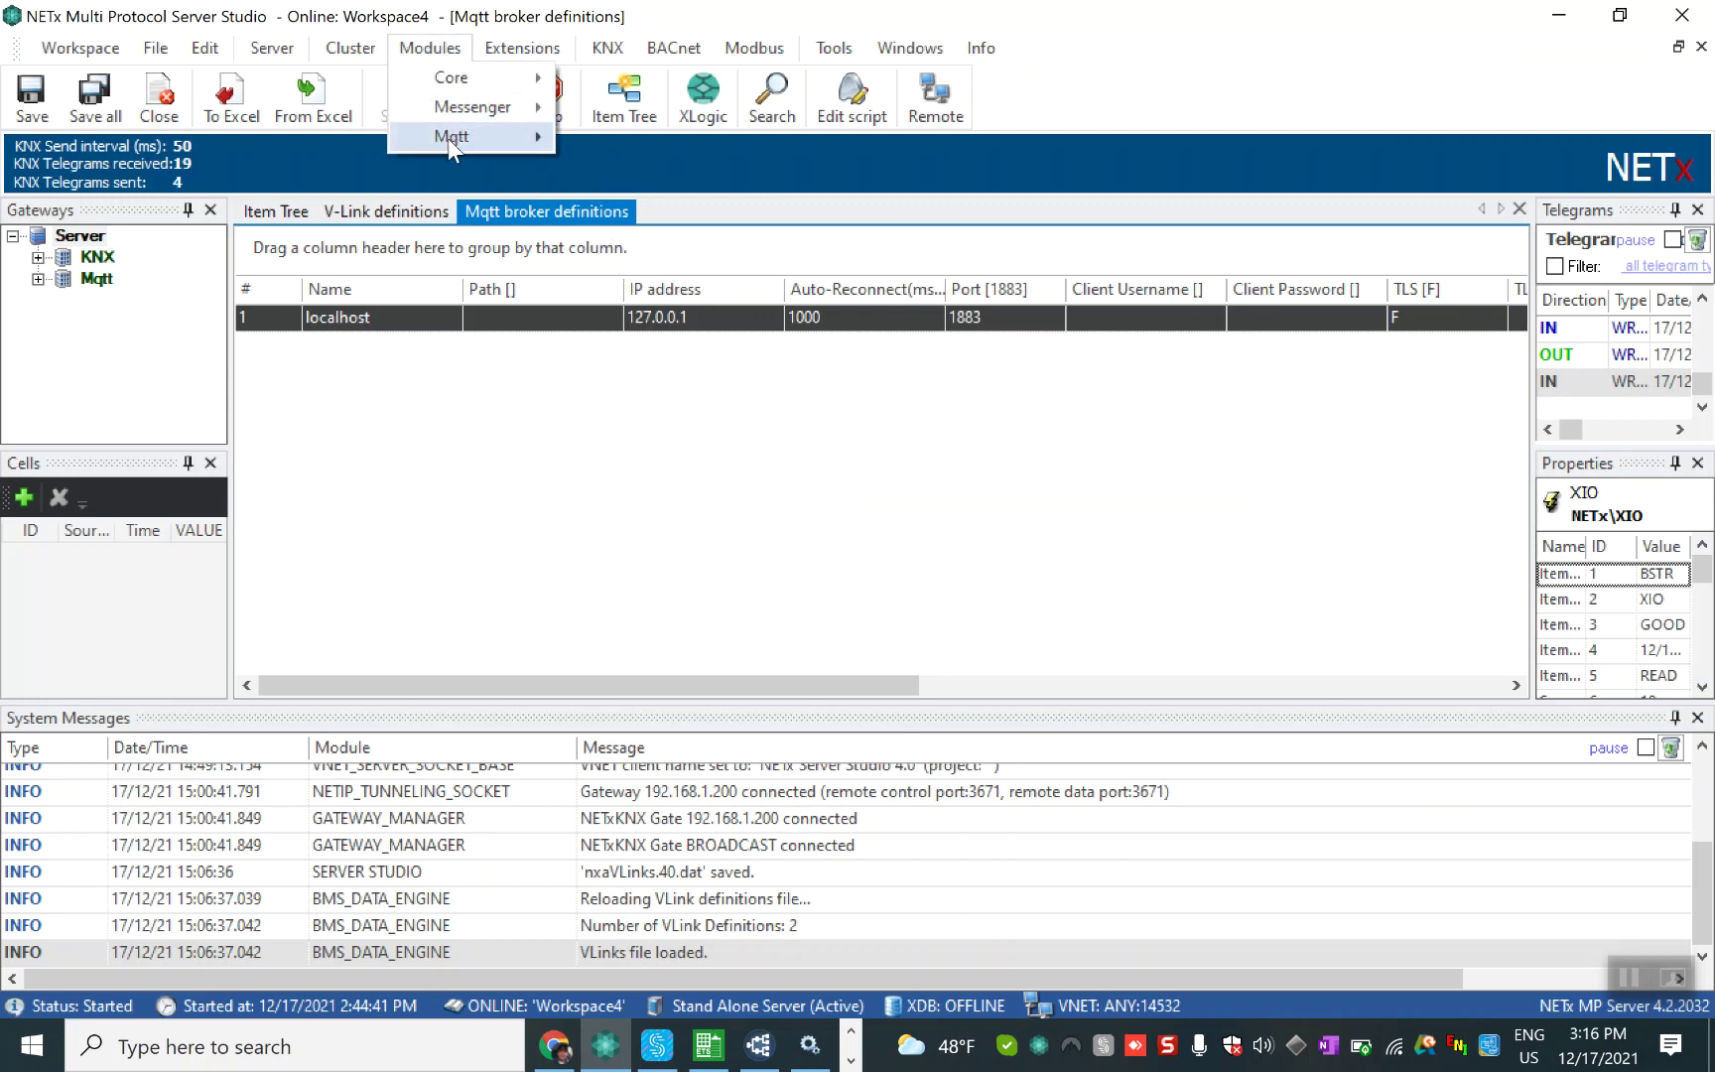
Step: Open the Mqtt Datapoint definitions showing New/Topic as INT16 read-write, then switch to MQTT Explorer
{"action": "mouse_move", "coordinate": [448, 138]}
{"action": "left_click", "coordinate": [615, 169]}
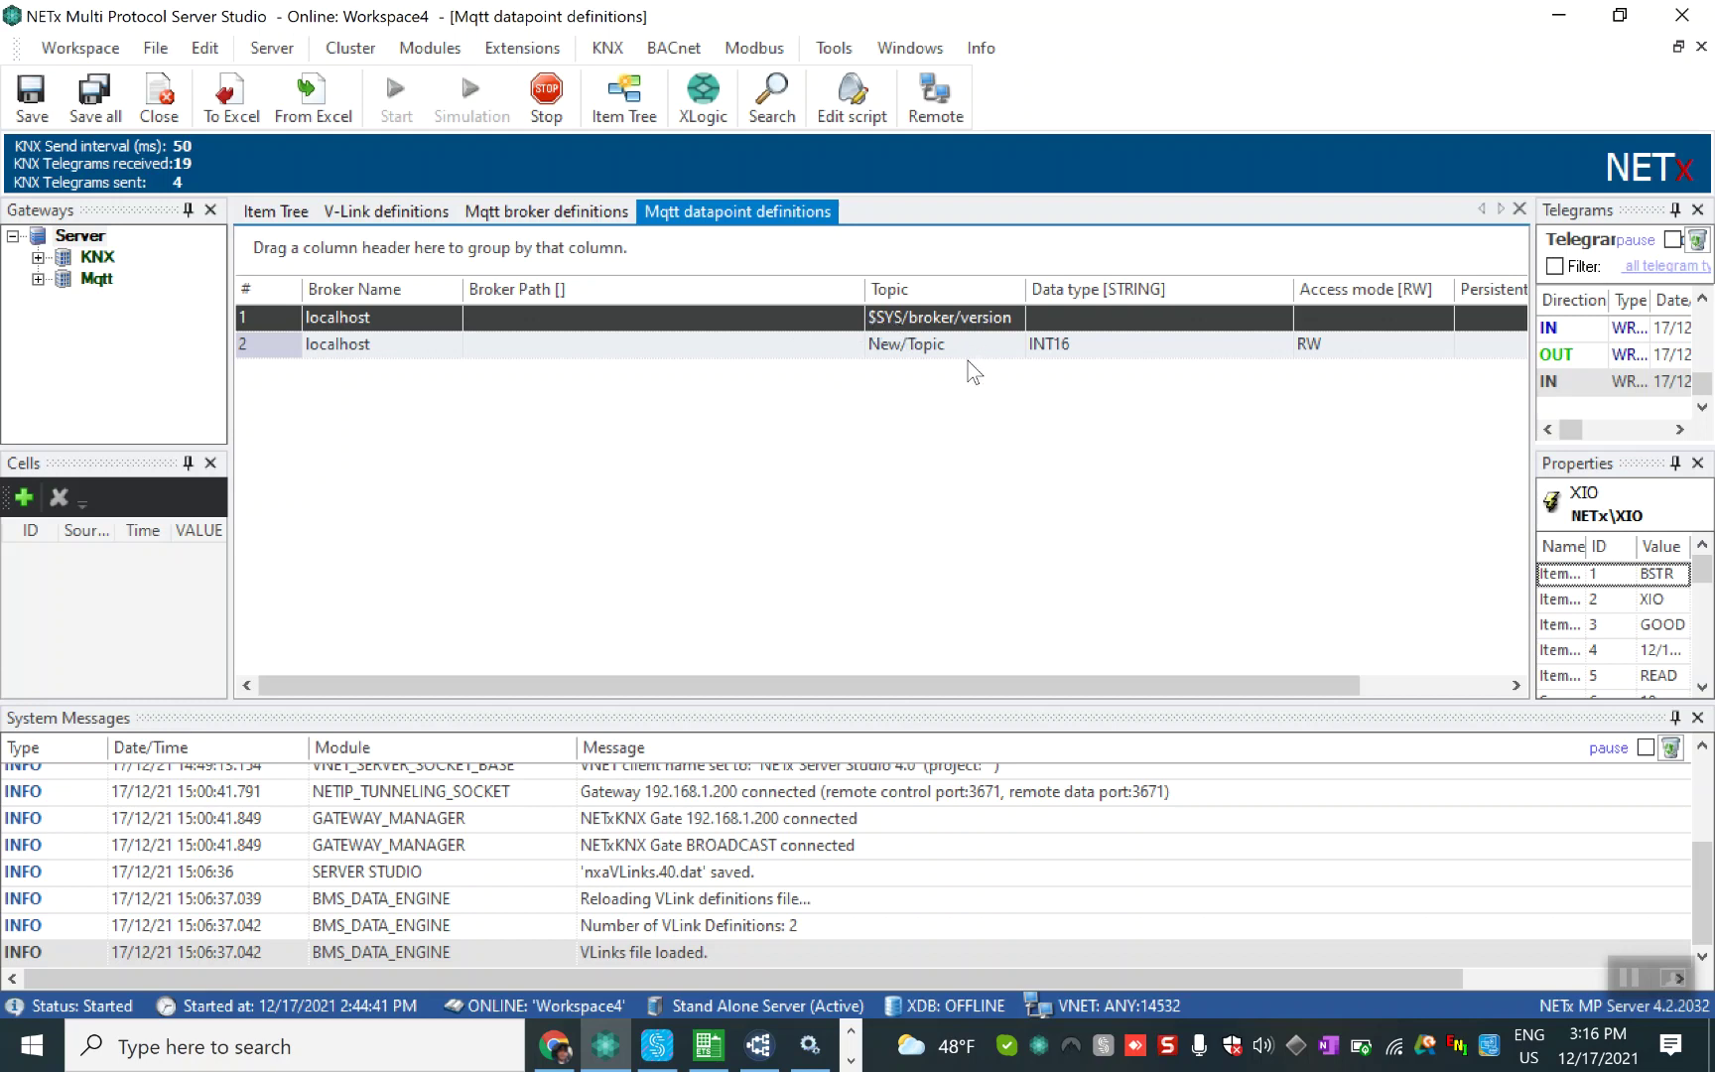
{"action": "left_click", "coordinate": [758, 1045]}
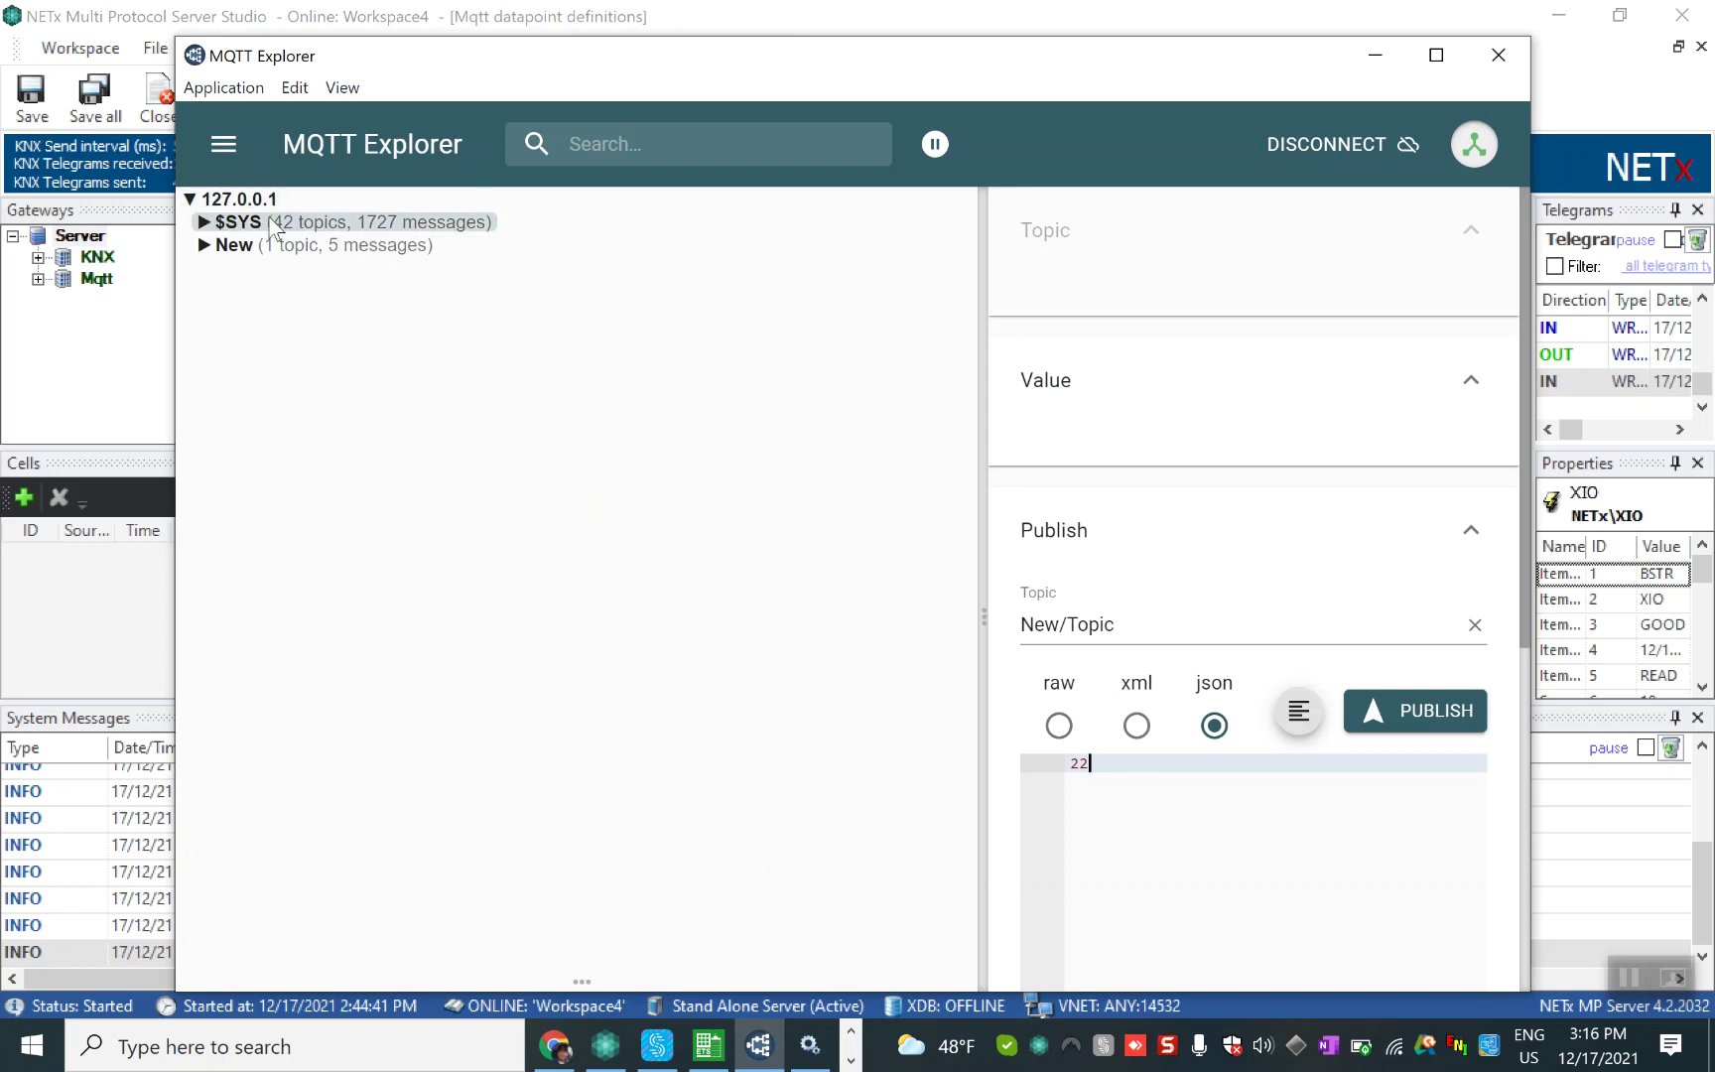
Step: Reconnect MQTT Explorer to the local NETx broker at 127.0.0.1 and publish 22 to New/Topic
{"action": "left_click", "coordinate": [208, 225]}
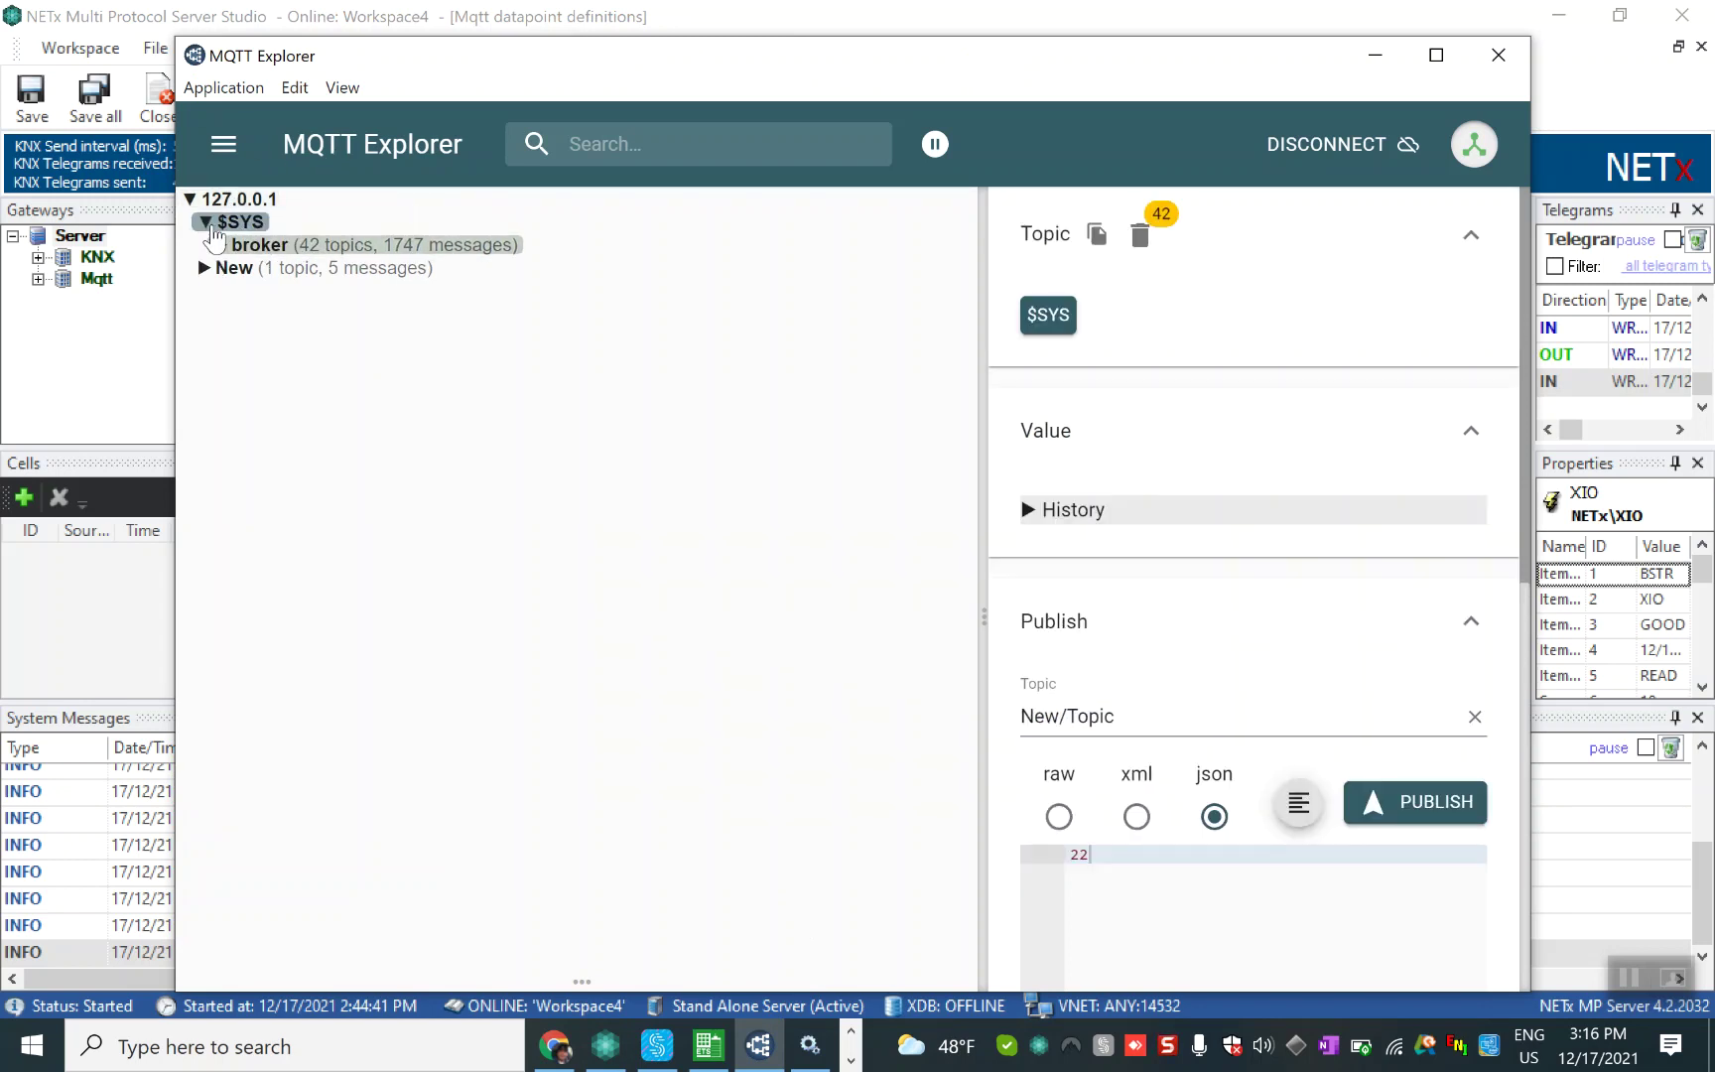
{"action": "left_click", "coordinate": [216, 248]}
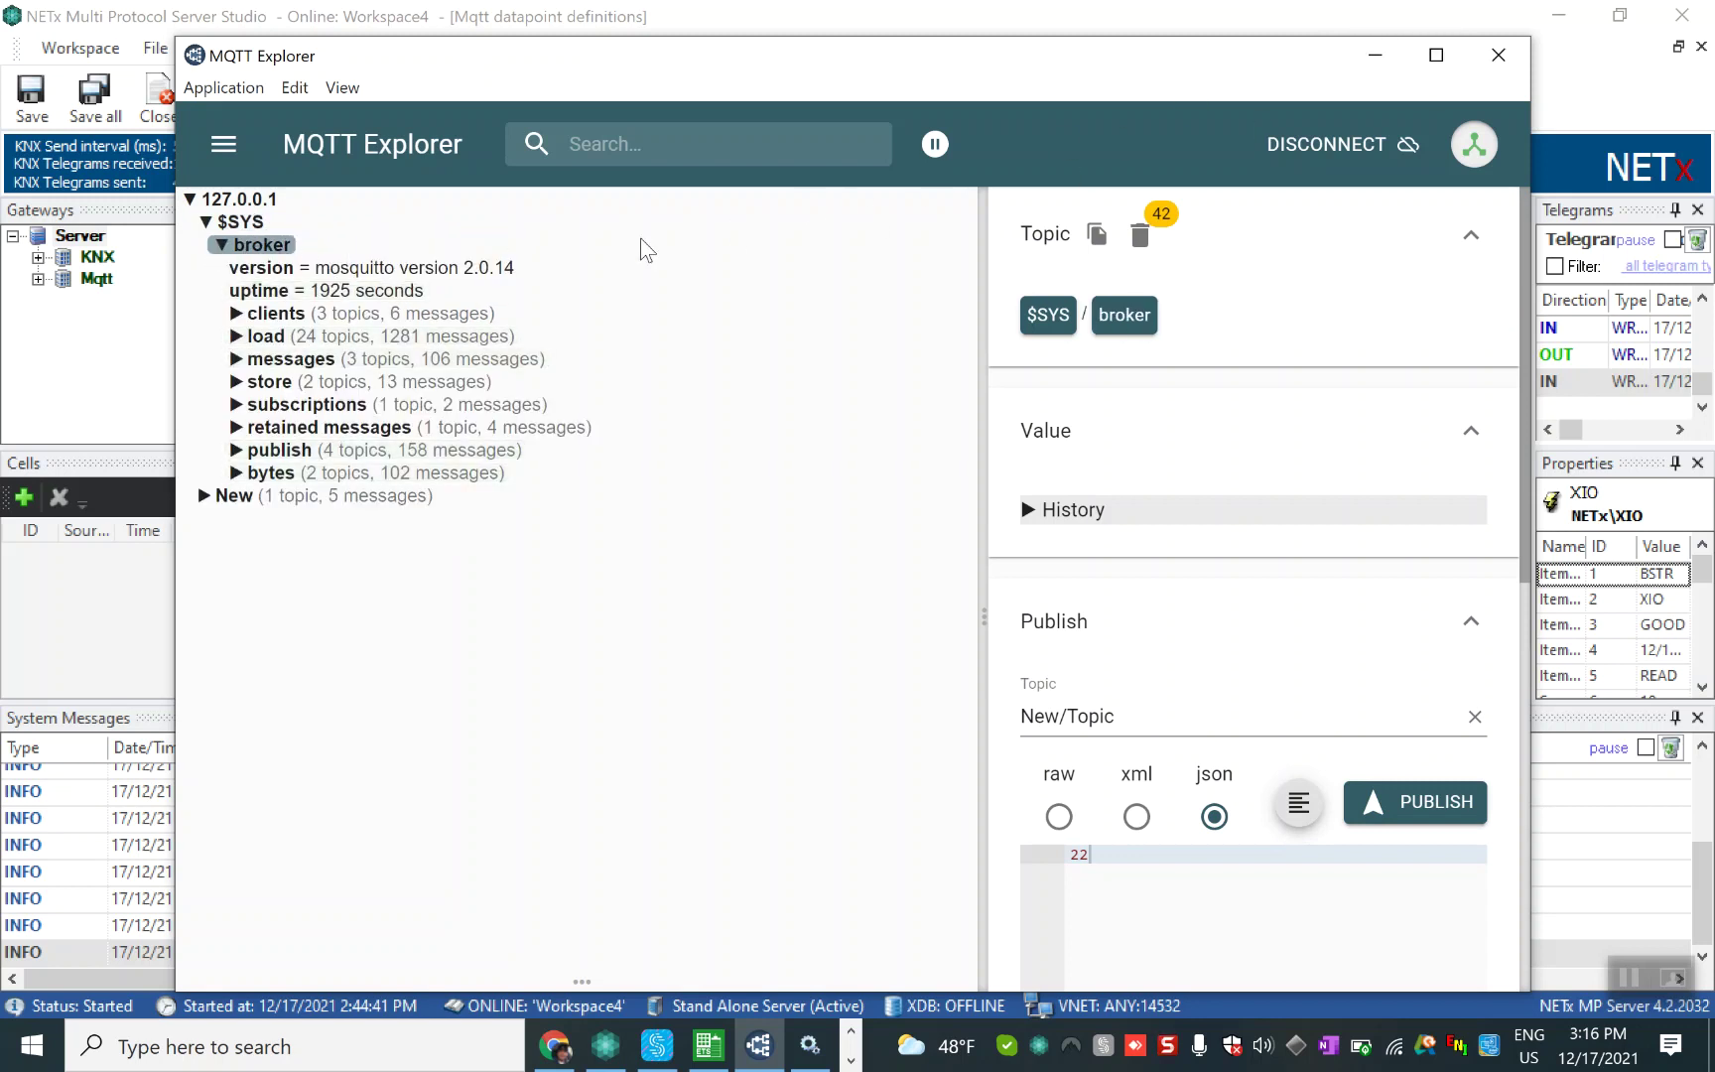
{"action": "left_click", "coordinate": [1302, 159]}
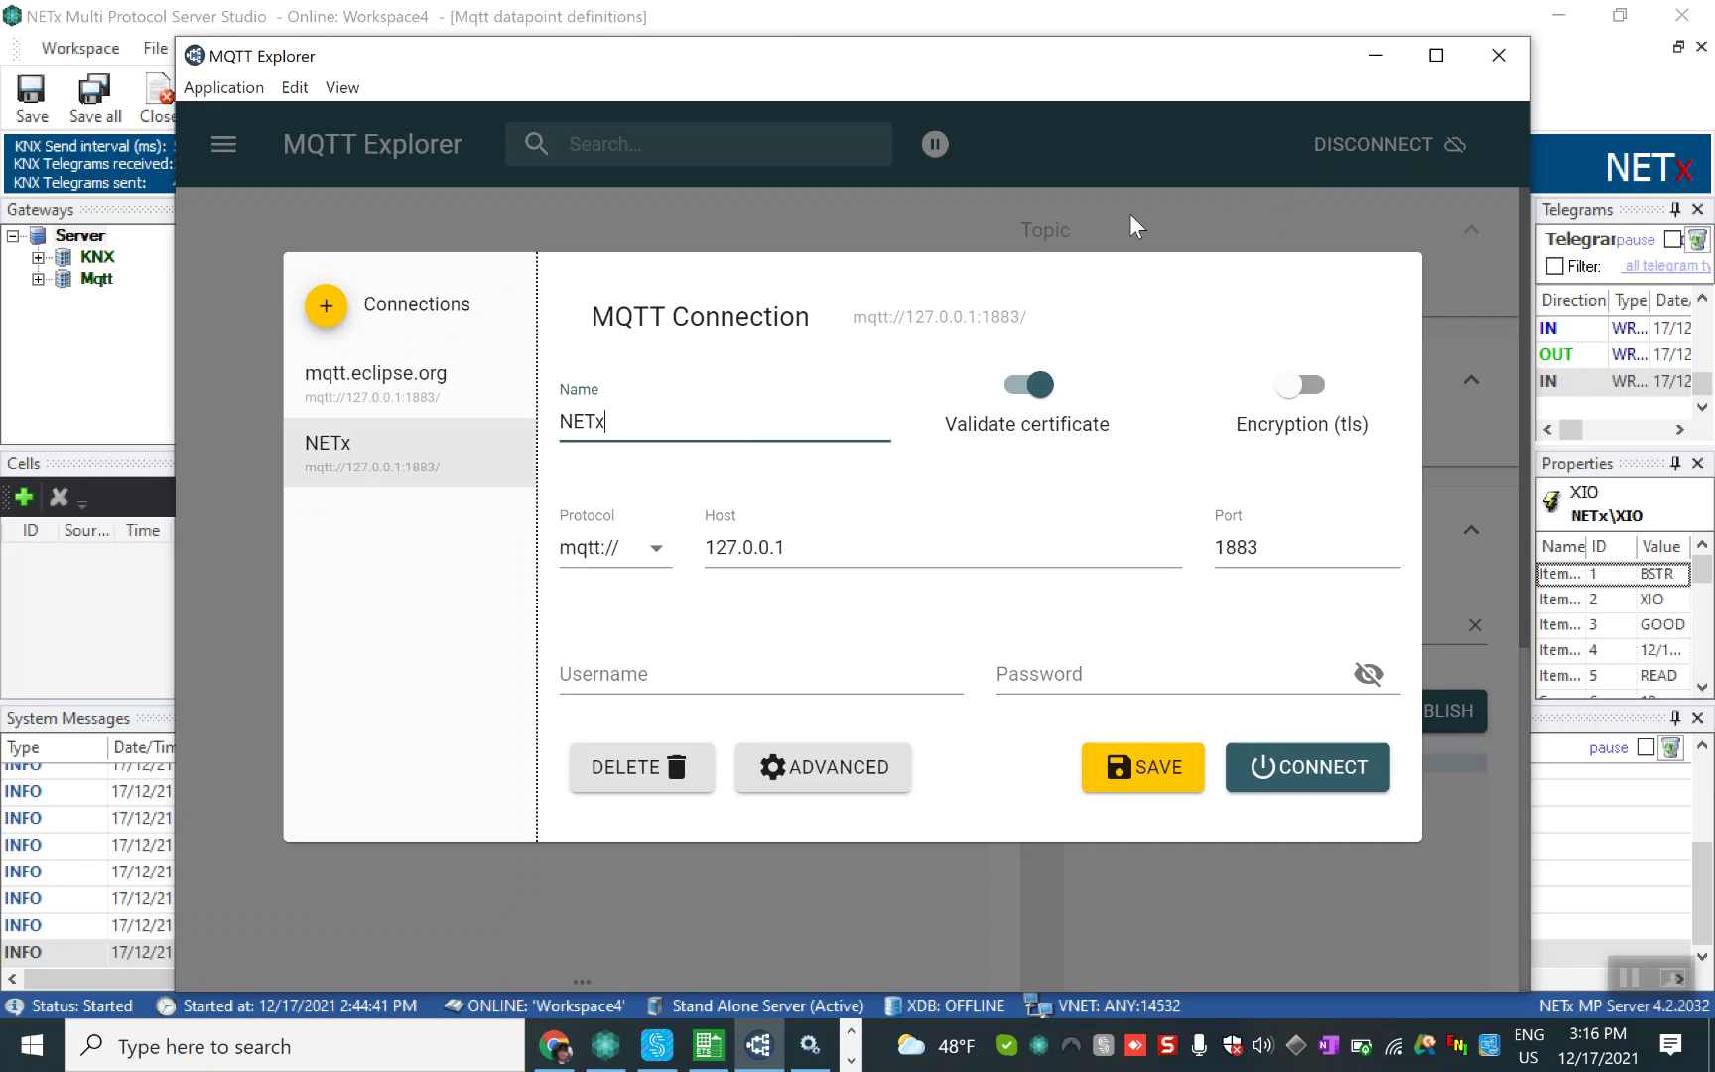
{"action": "left_click", "coordinate": [834, 787]}
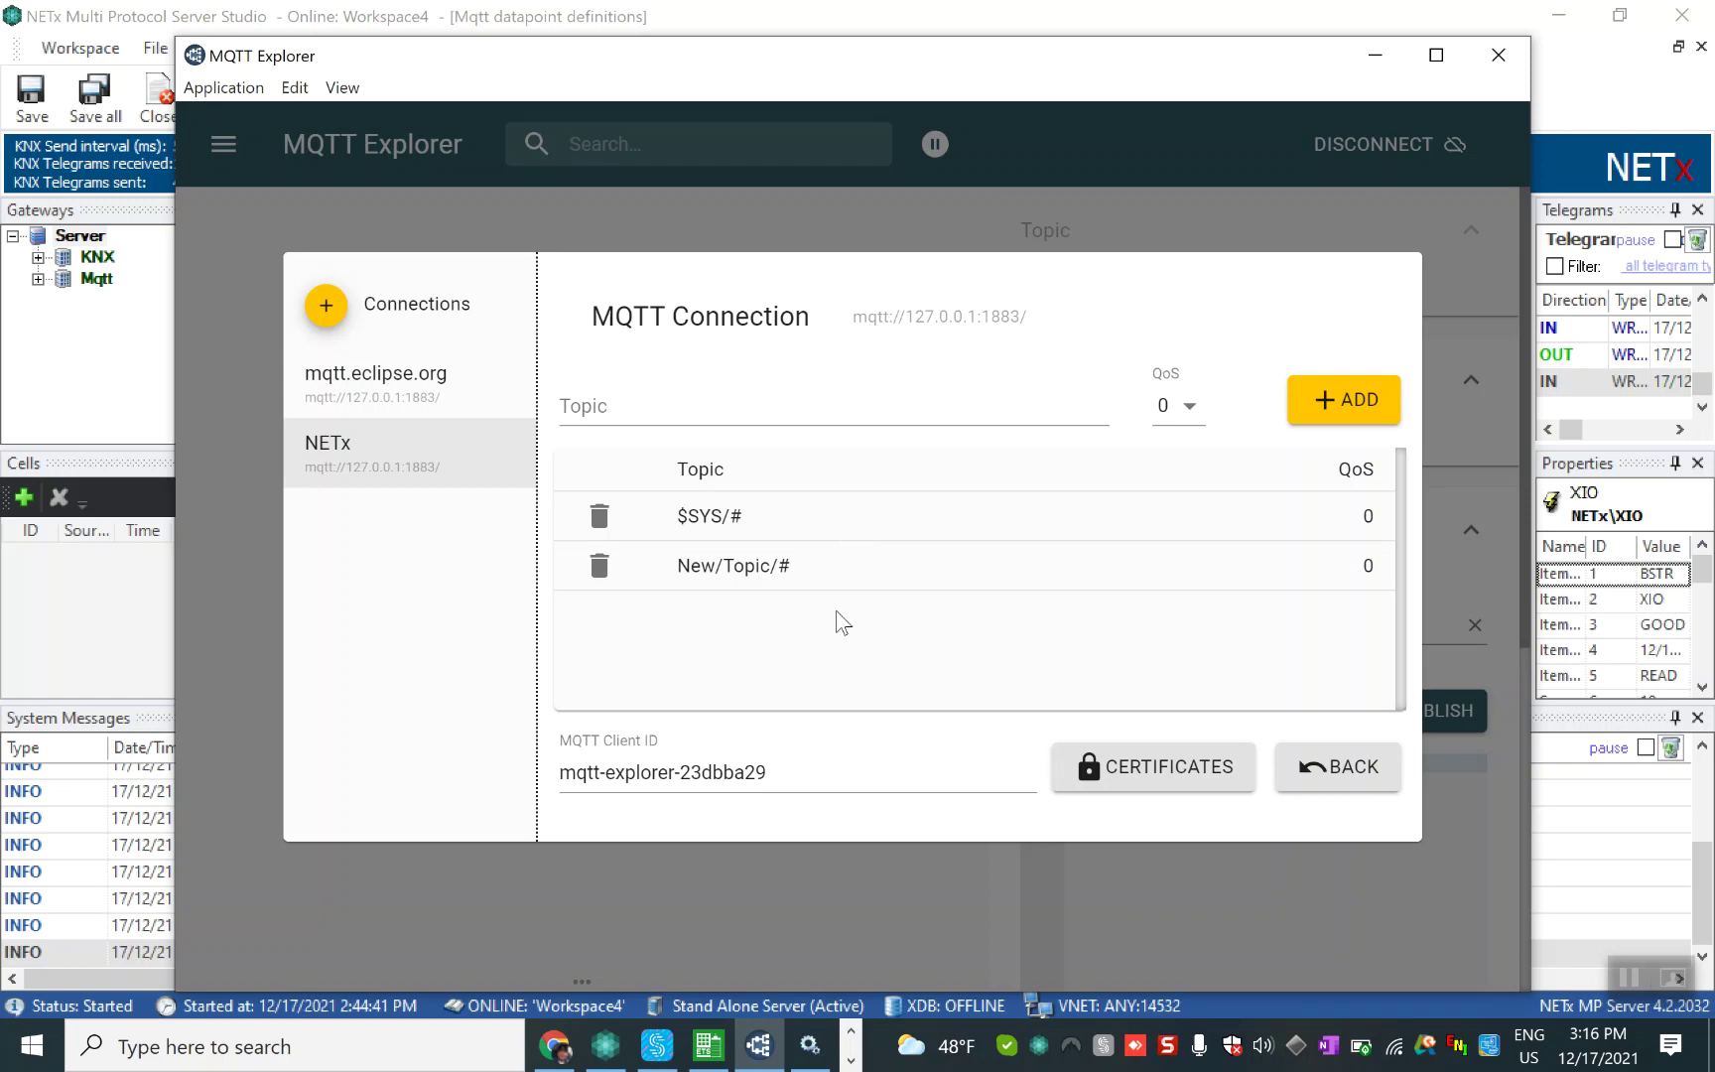
{"action": "left_click", "coordinate": [1342, 767]}
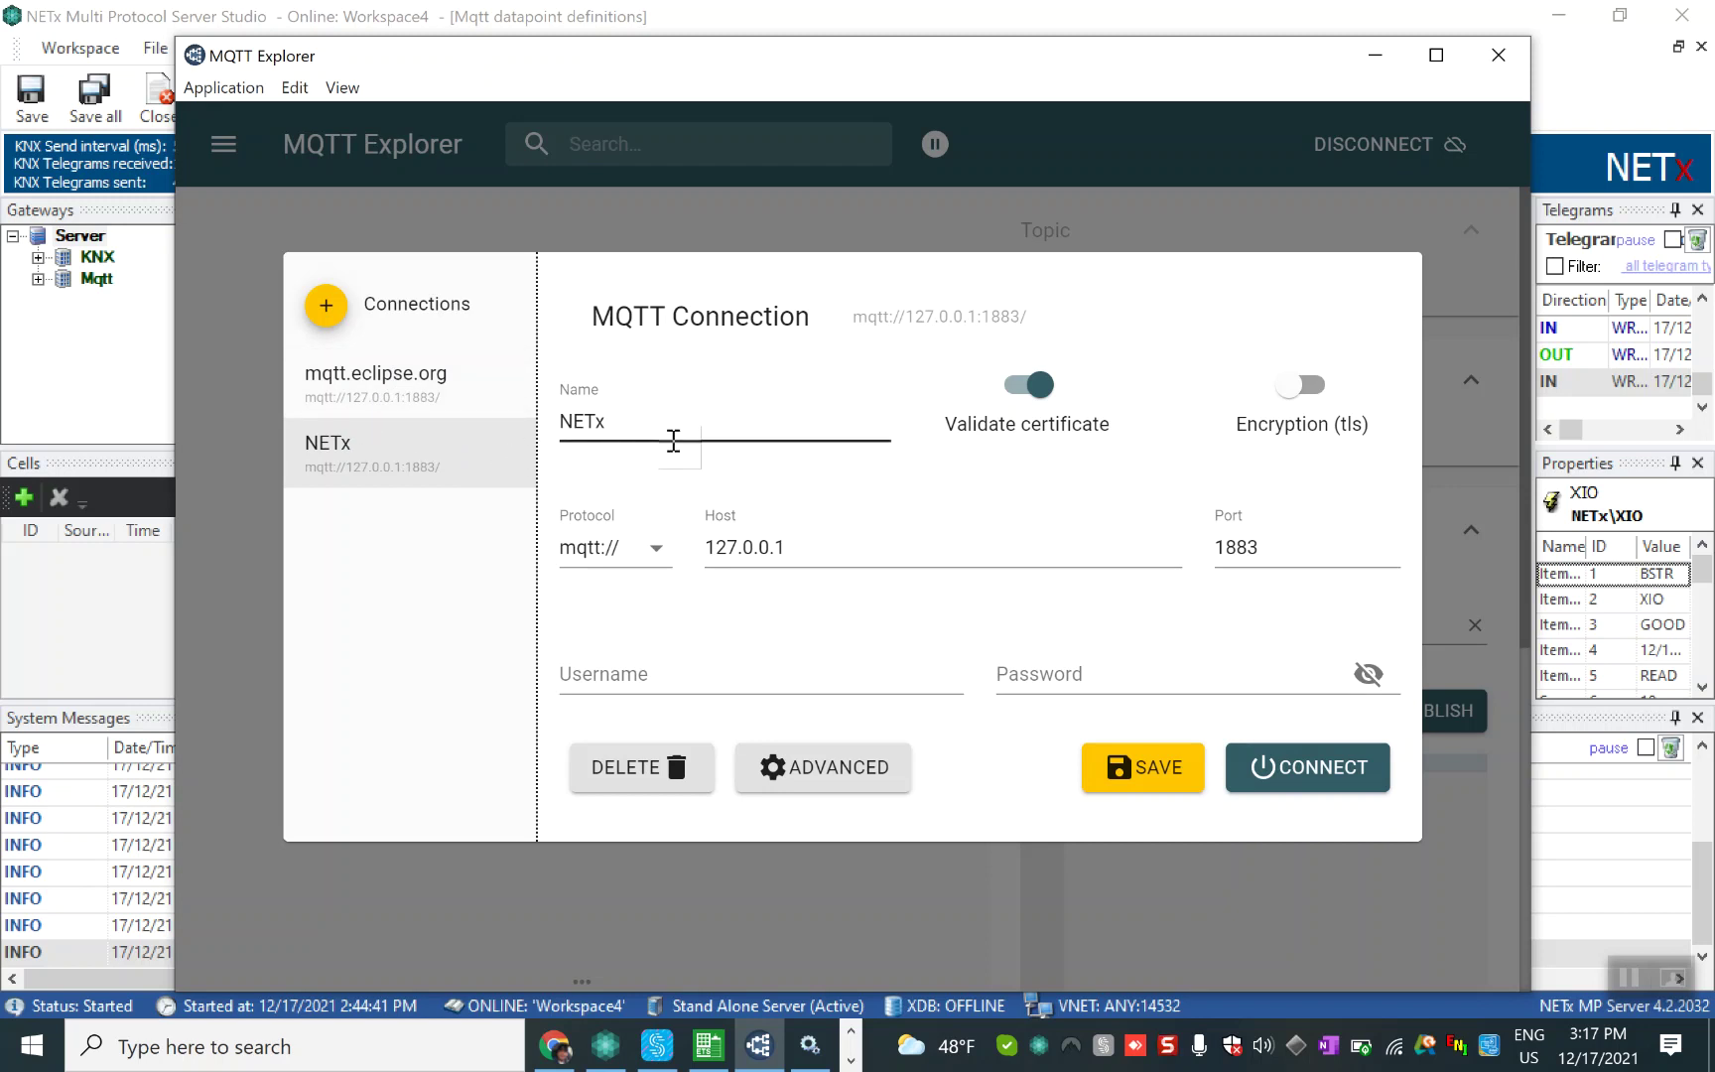
{"action": "left_click", "coordinate": [1264, 766]}
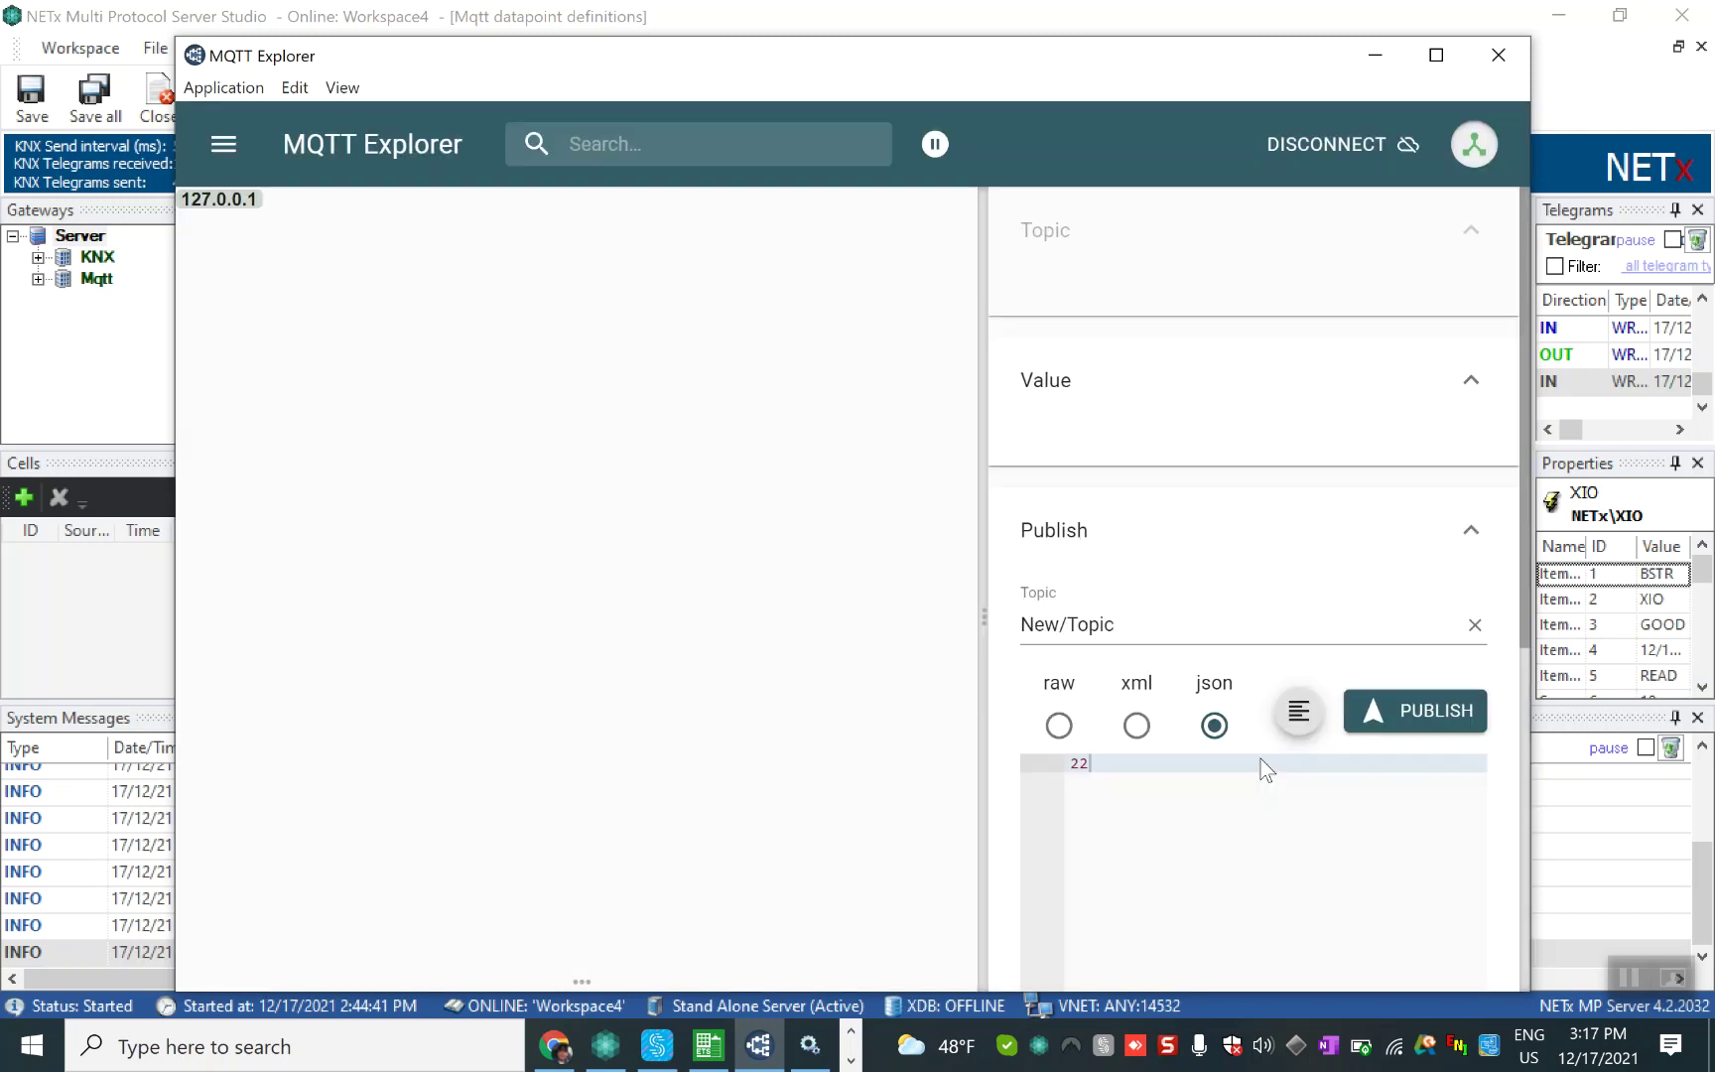
{"action": "left_click", "coordinate": [1384, 716]}
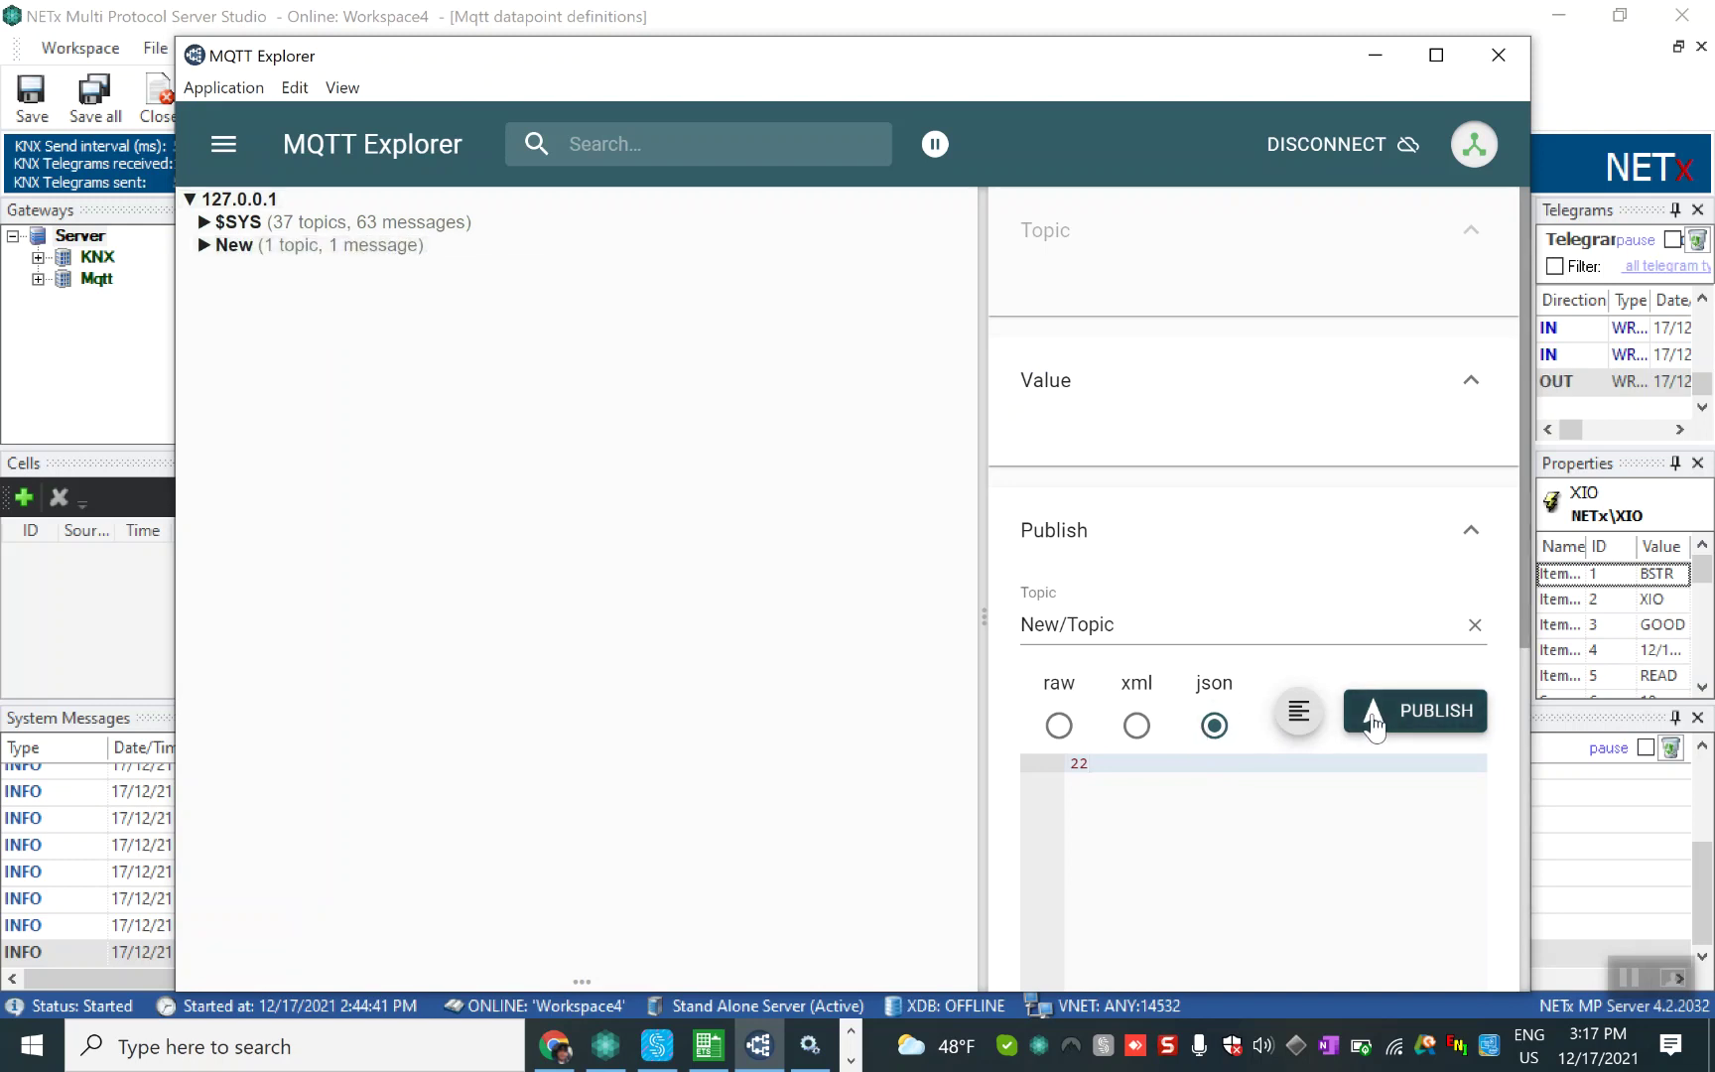
Step: Select the New/Topic datapoint row and scroll the grid to verify its INT16 type and RW access
{"action": "left_click", "coordinate": [1358, 48]}
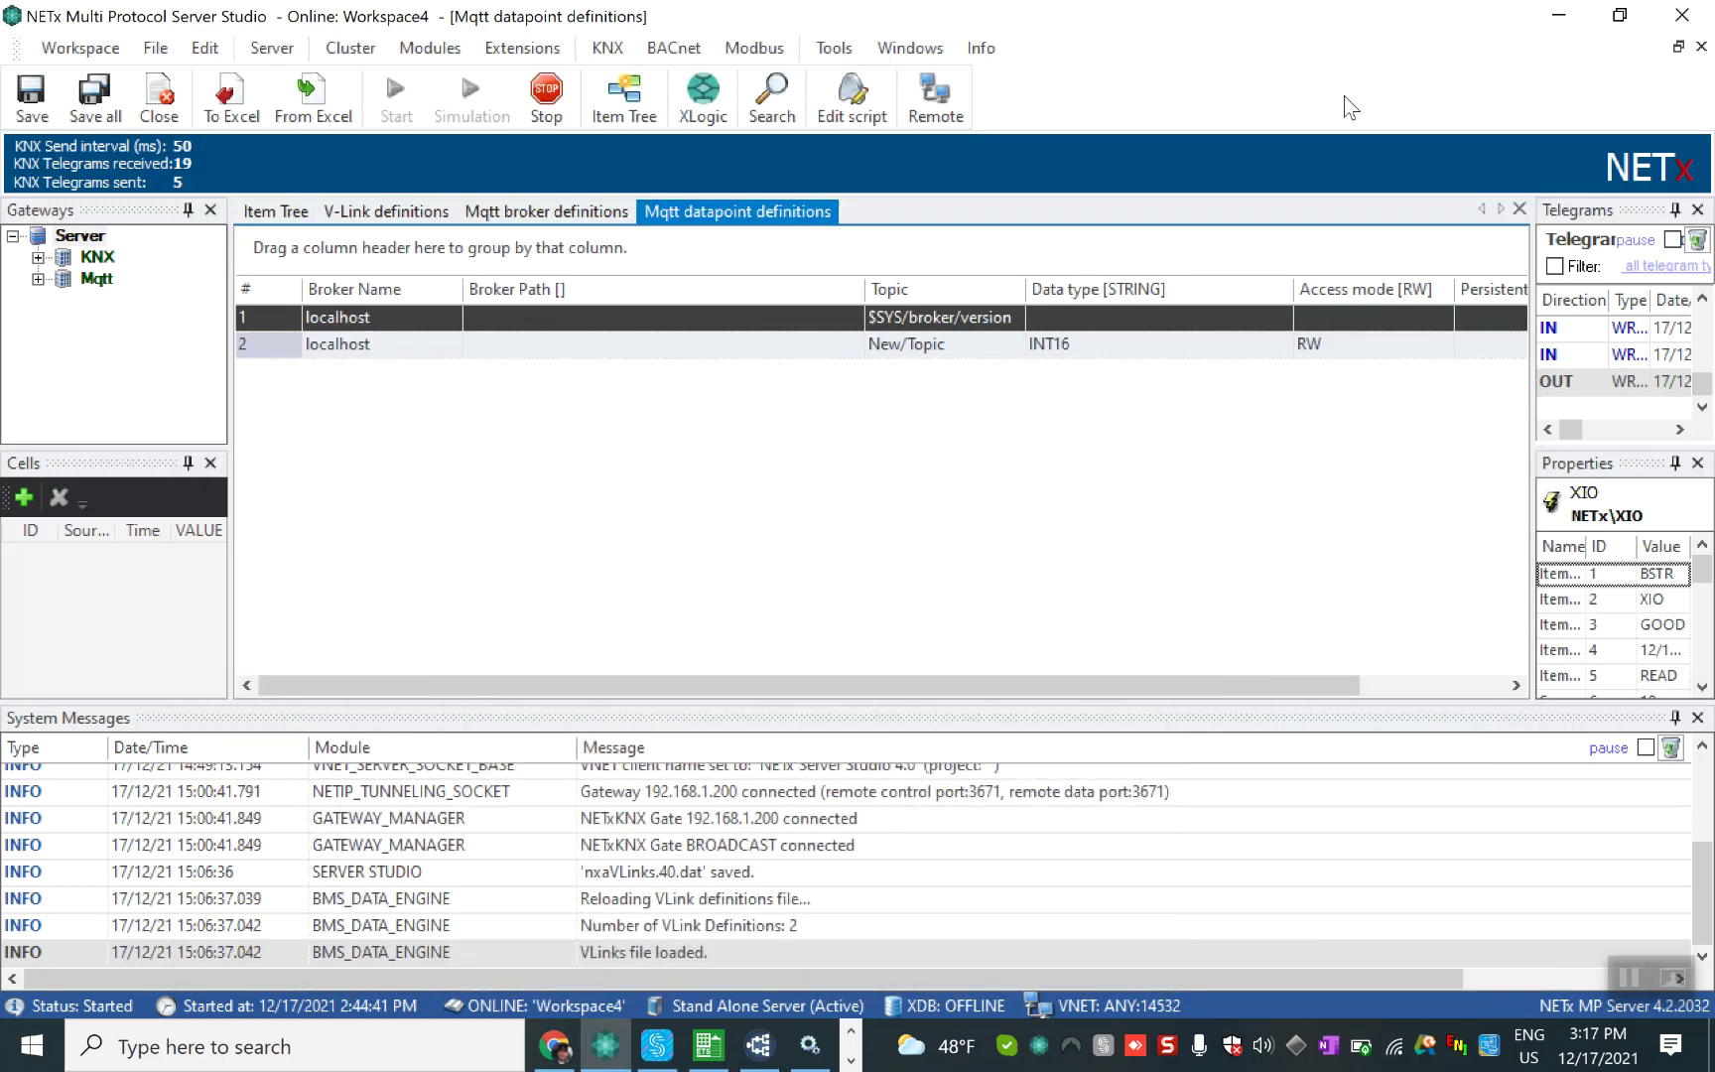
{"action": "left_click", "coordinate": [960, 337]}
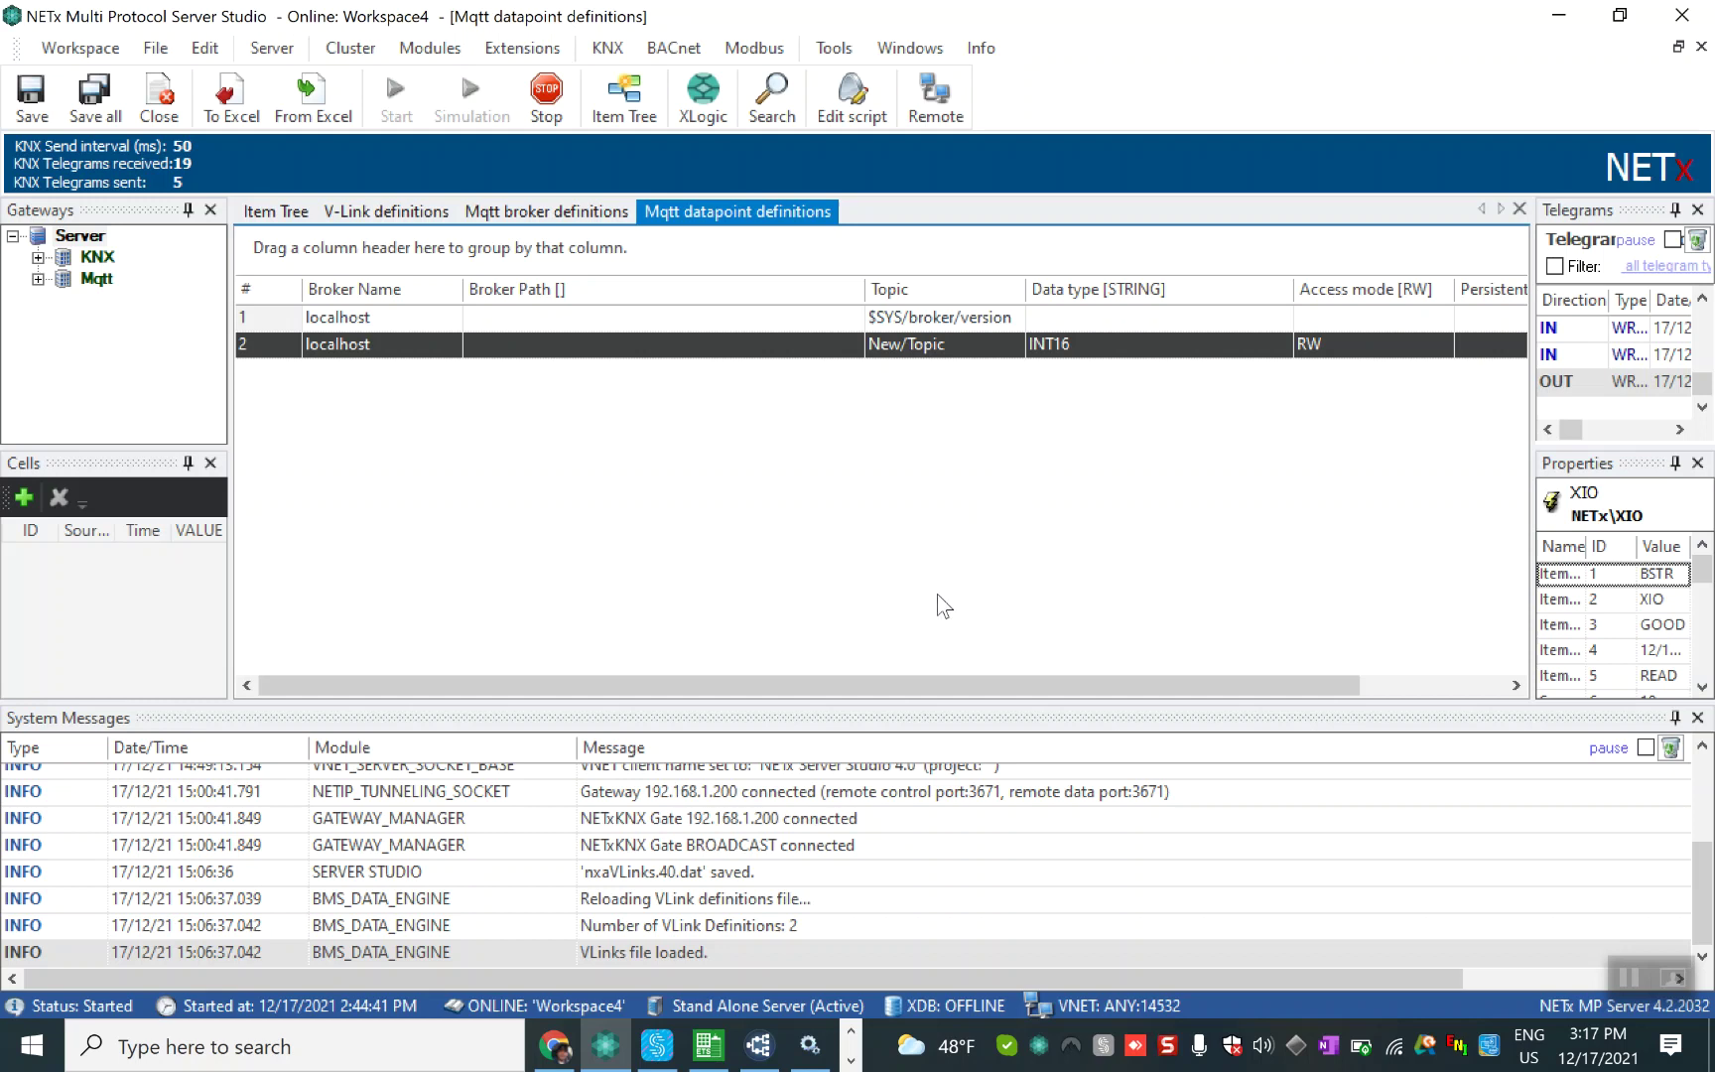
{"action": "left_click_drag", "start_coordinate": [893, 684], "coordinate": [1086, 692]}
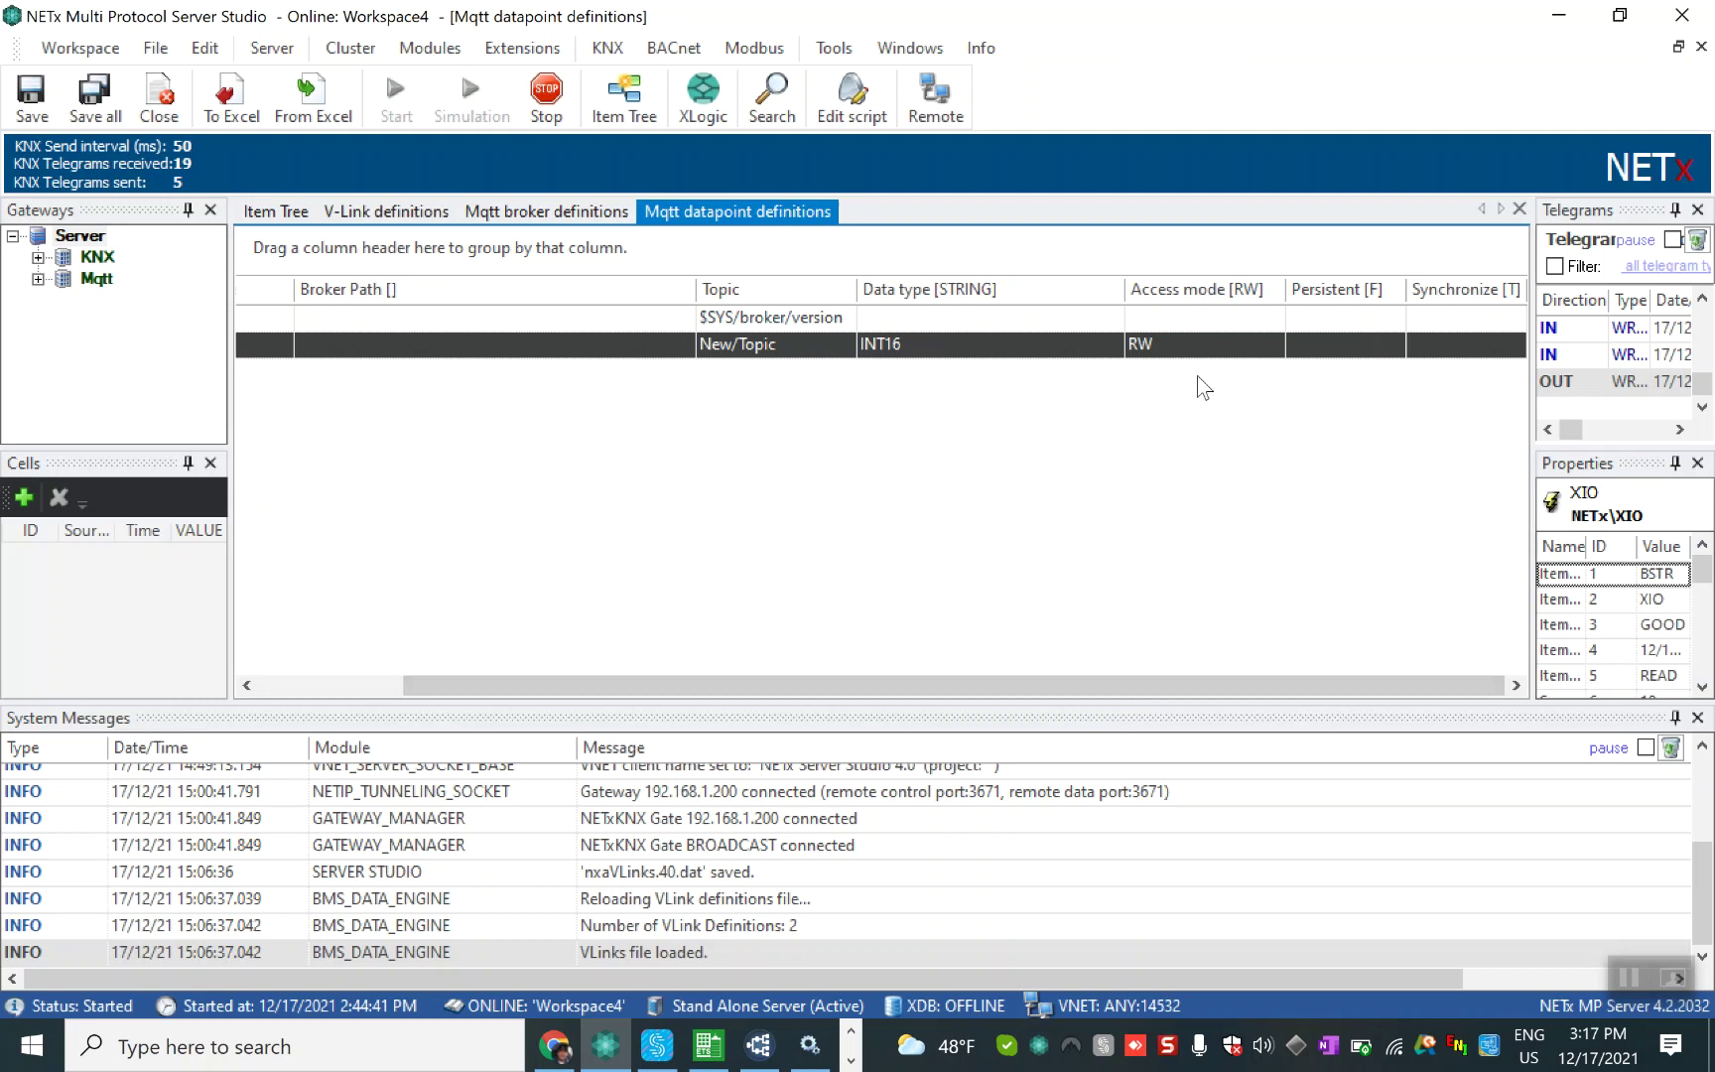
{"action": "left_click_drag", "start_coordinate": [1090, 682], "coordinate": [719, 677]}
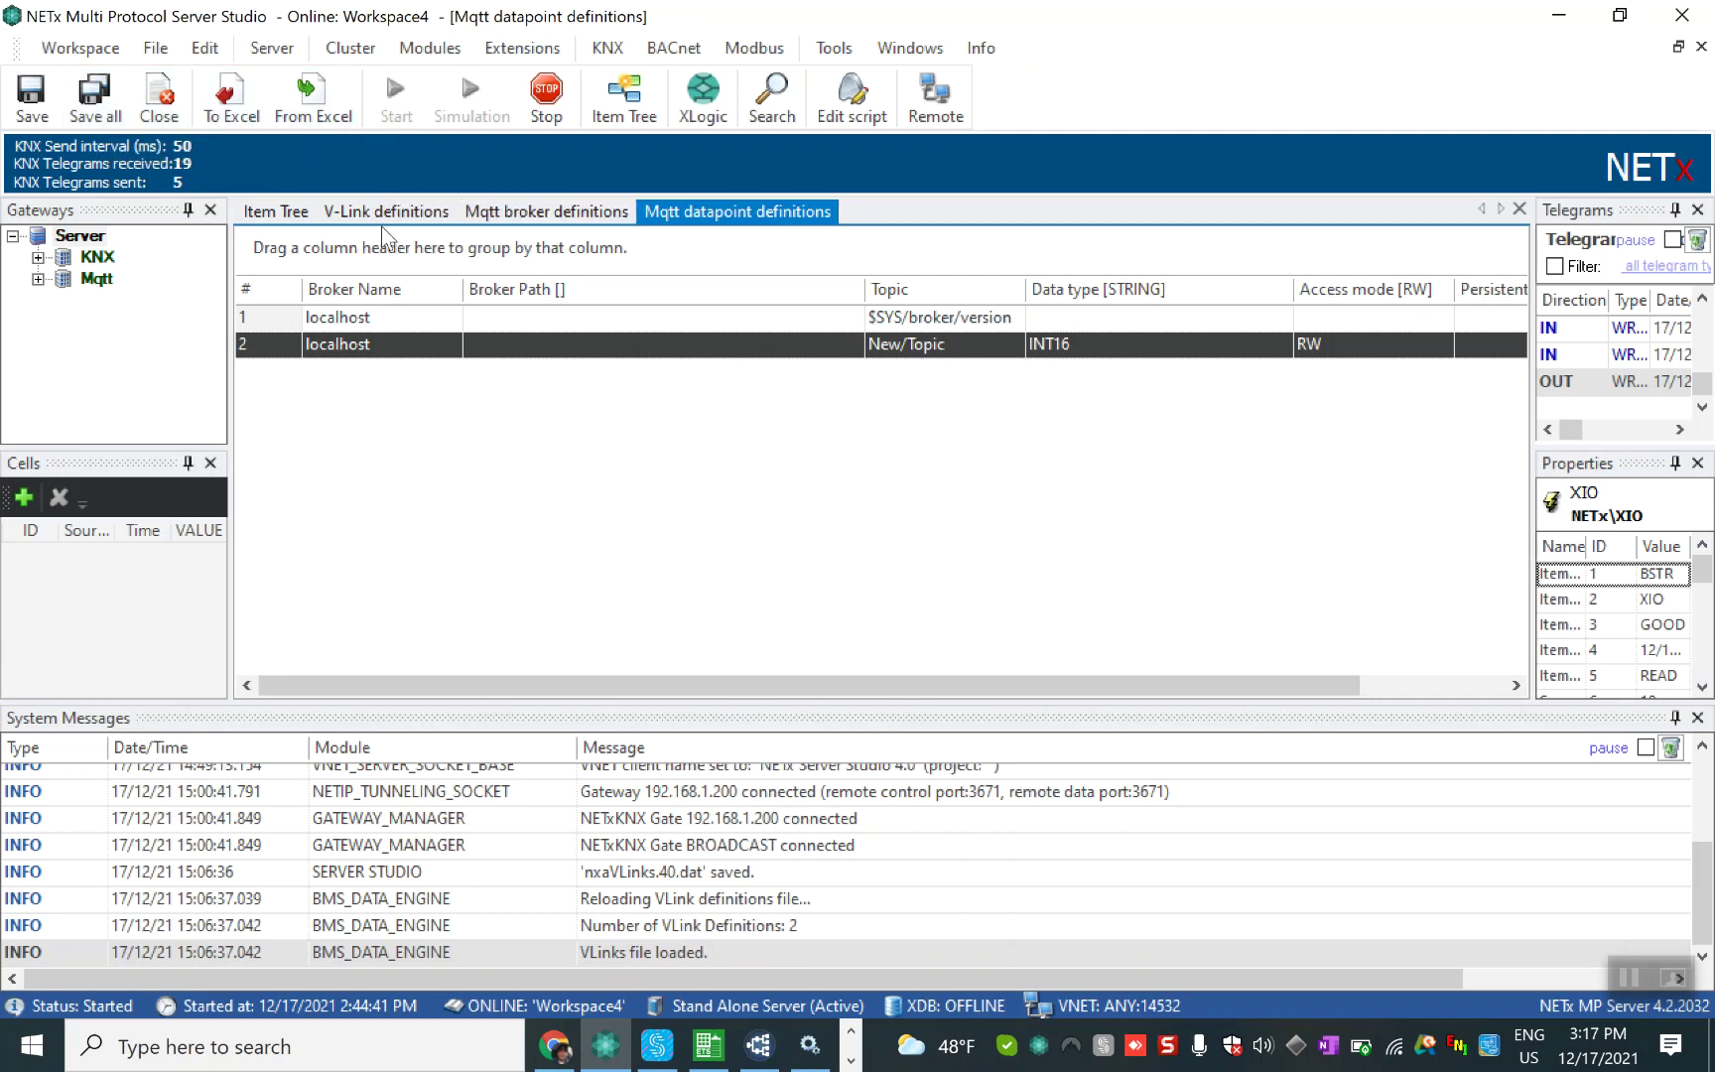
Step: Review the V-Link definitions routing New/Topic through Item001 to the KNX setpoint, then return to the item tree
{"action": "left_click", "coordinate": [294, 222]}
{"action": "left_click", "coordinate": [352, 202]}
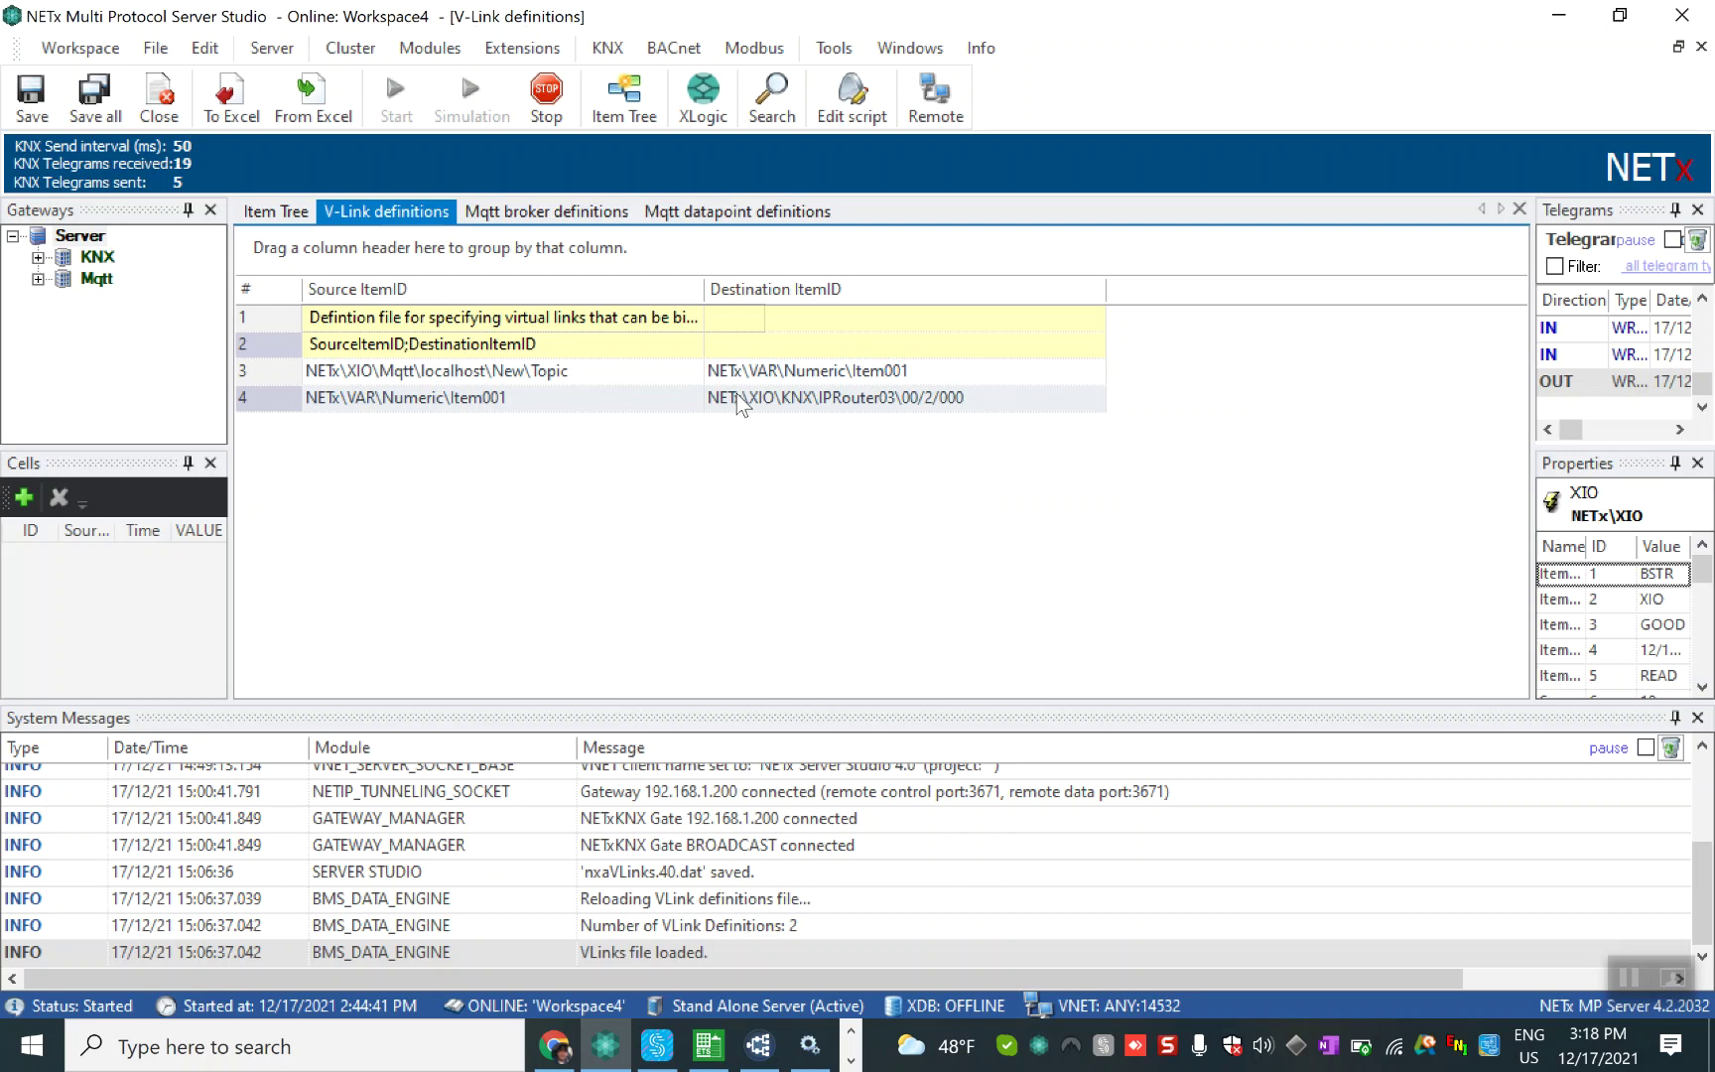
{"action": "left_click", "coordinate": [277, 211]}
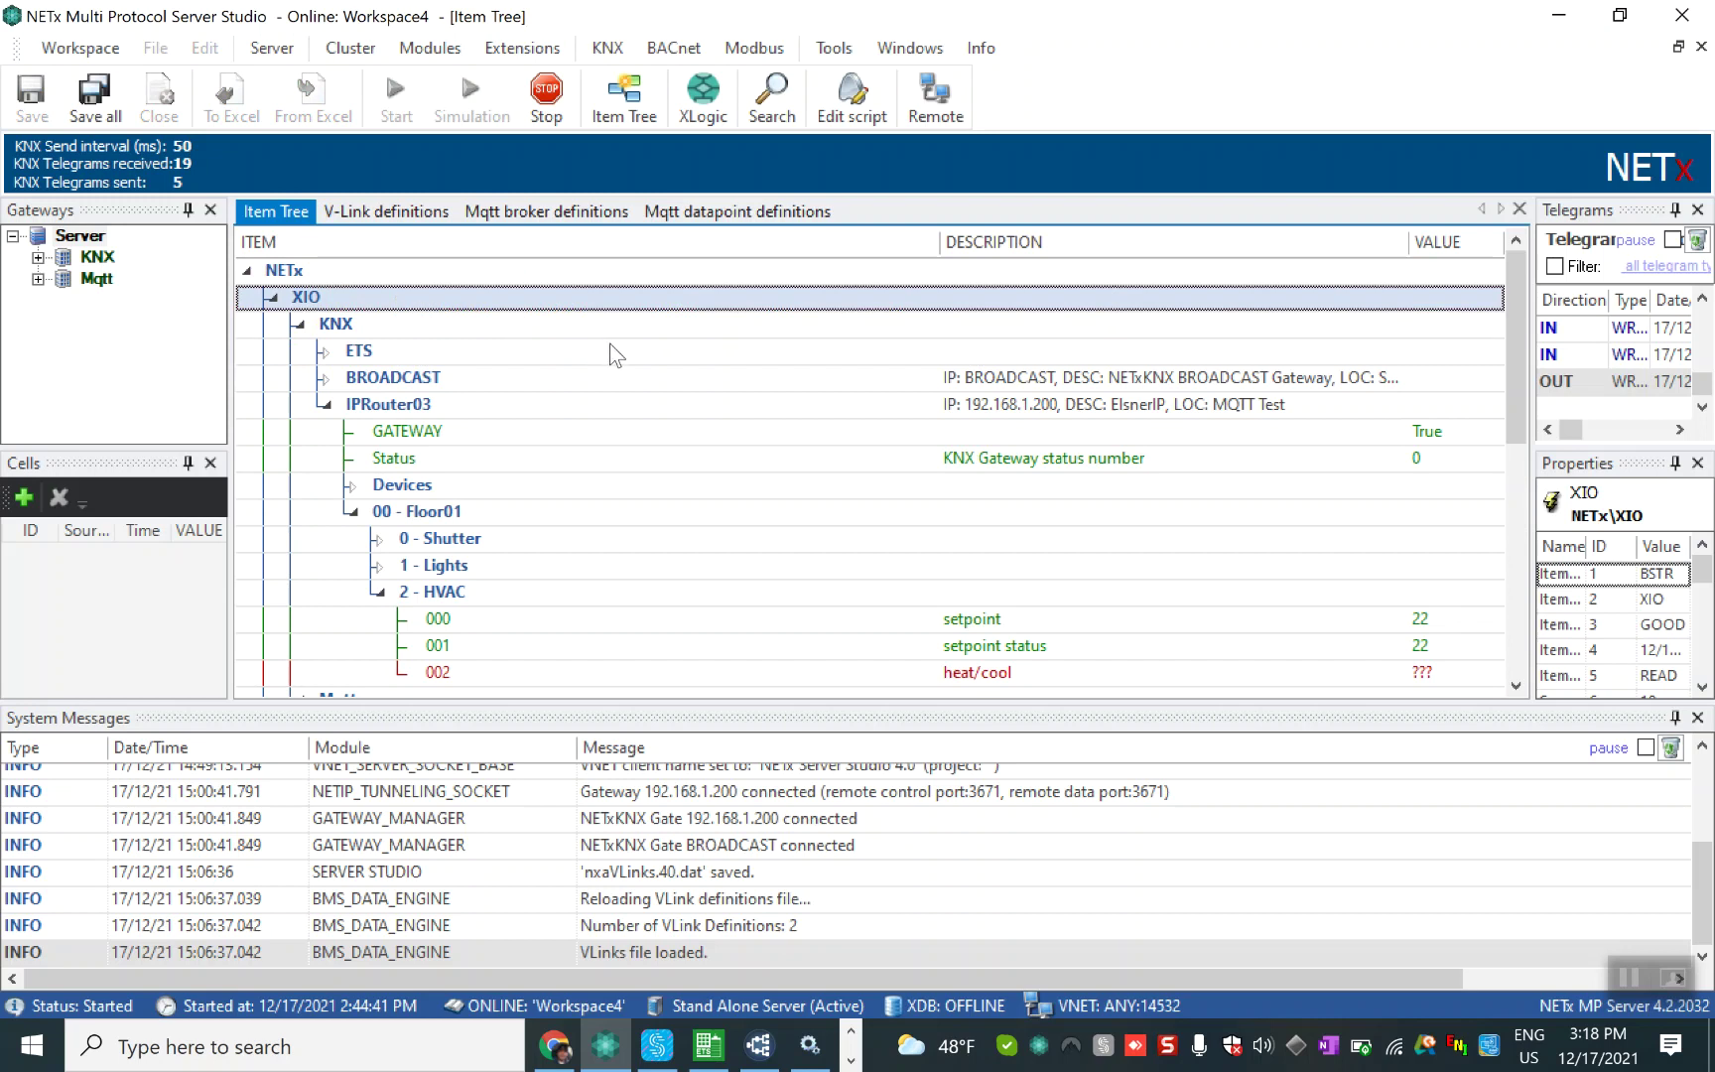
Step: Send a KNX telegram with value 24 to the 000 setpoint at group address 0/2/0
{"action": "left_click", "coordinate": [986, 624]}
{"action": "right_click", "coordinate": [988, 627]}
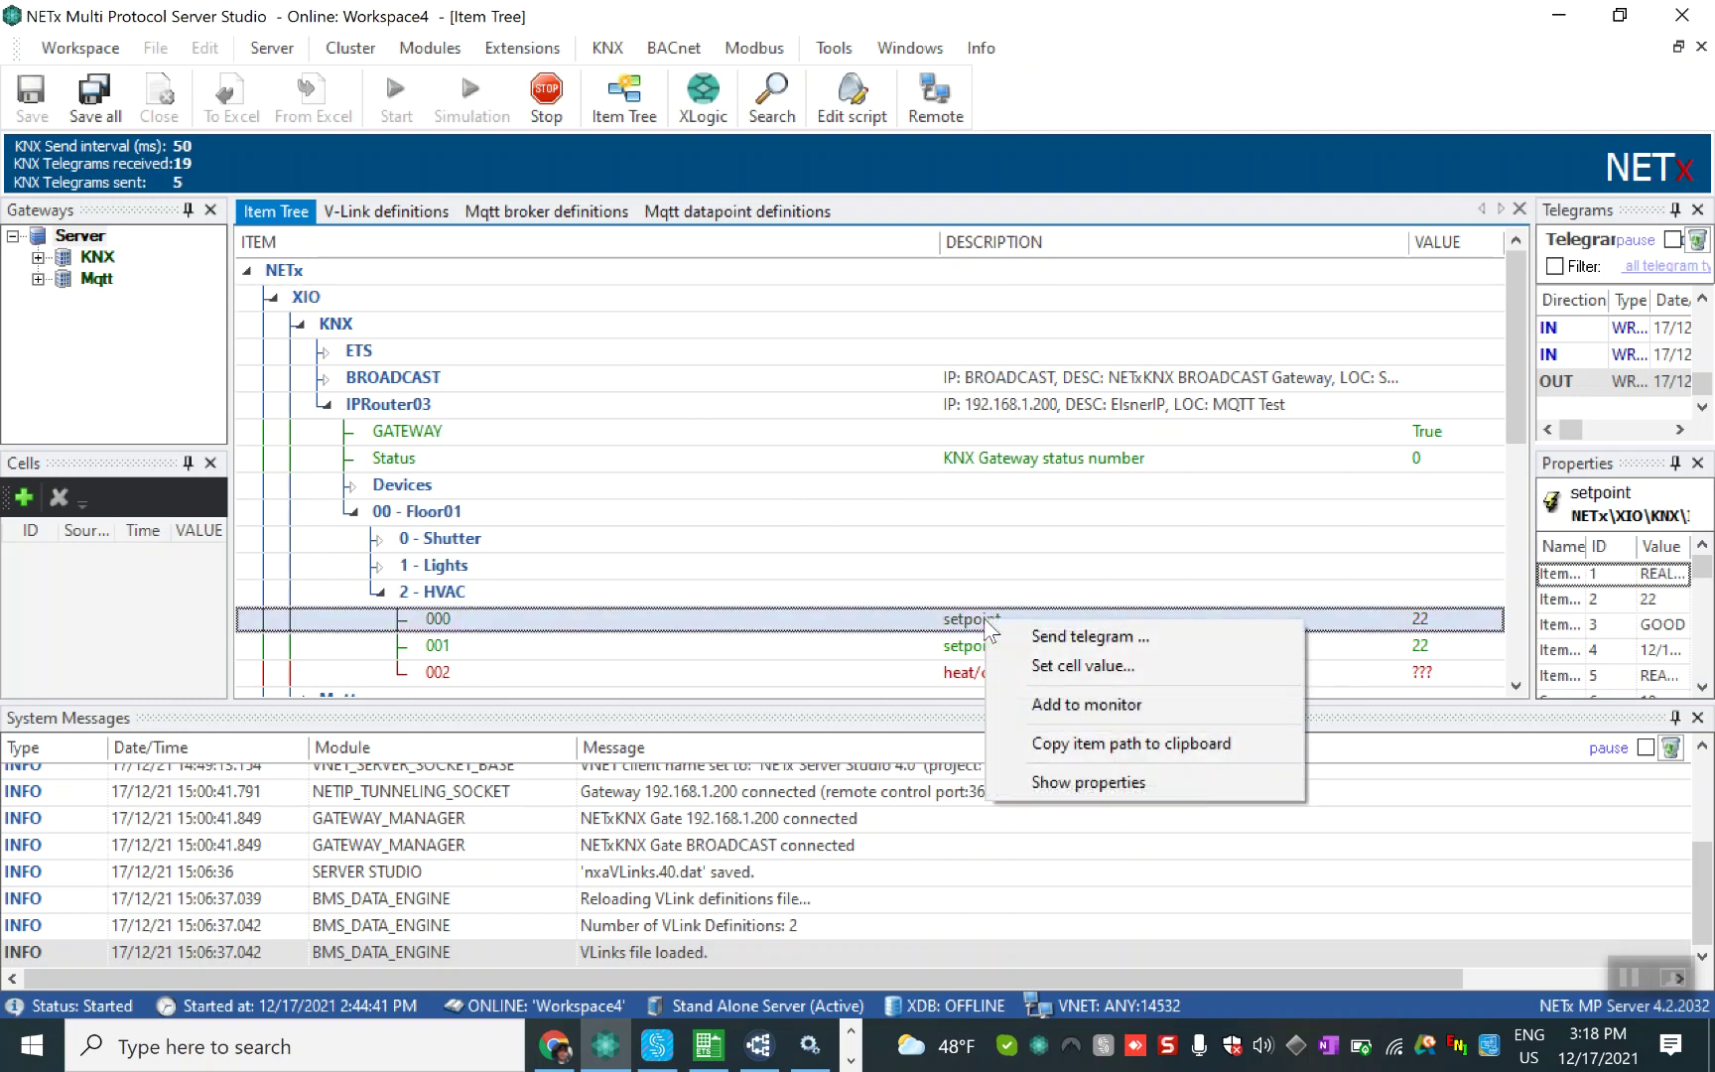
{"action": "left_click", "coordinate": [995, 636]}
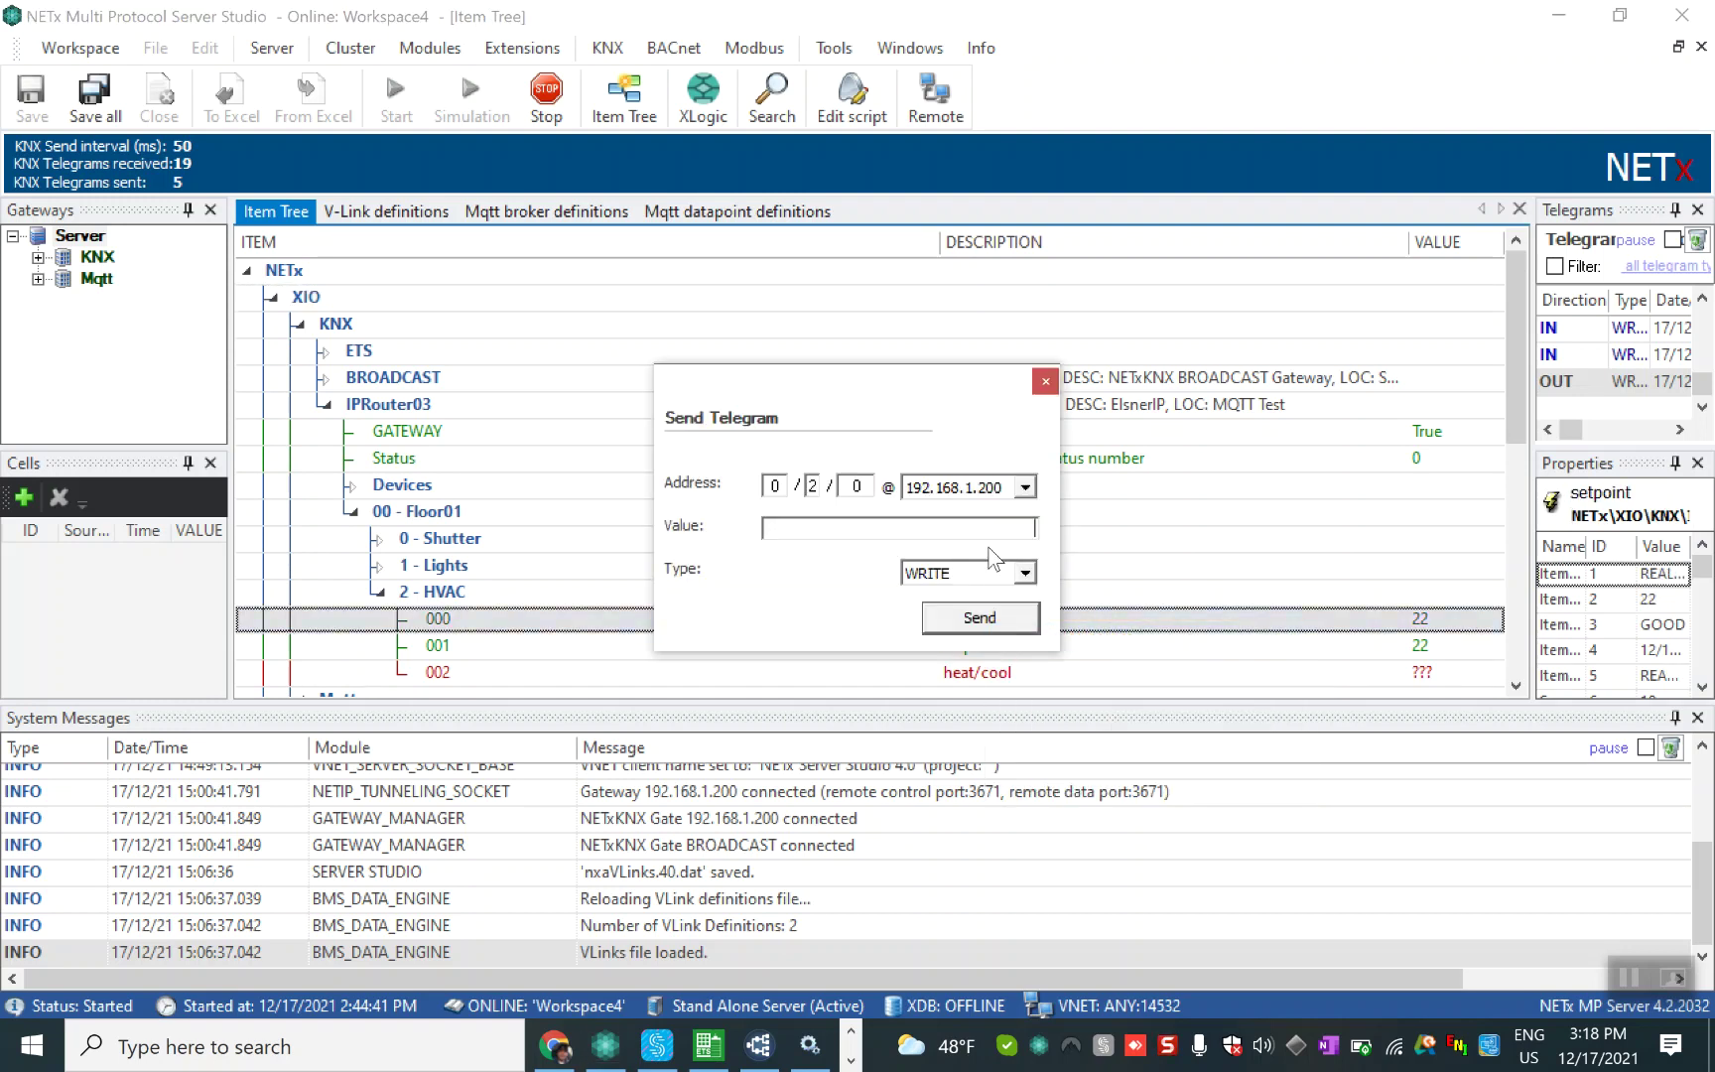
{"action": "type", "text": "24"}
{"action": "left_click", "coordinate": [980, 617]}
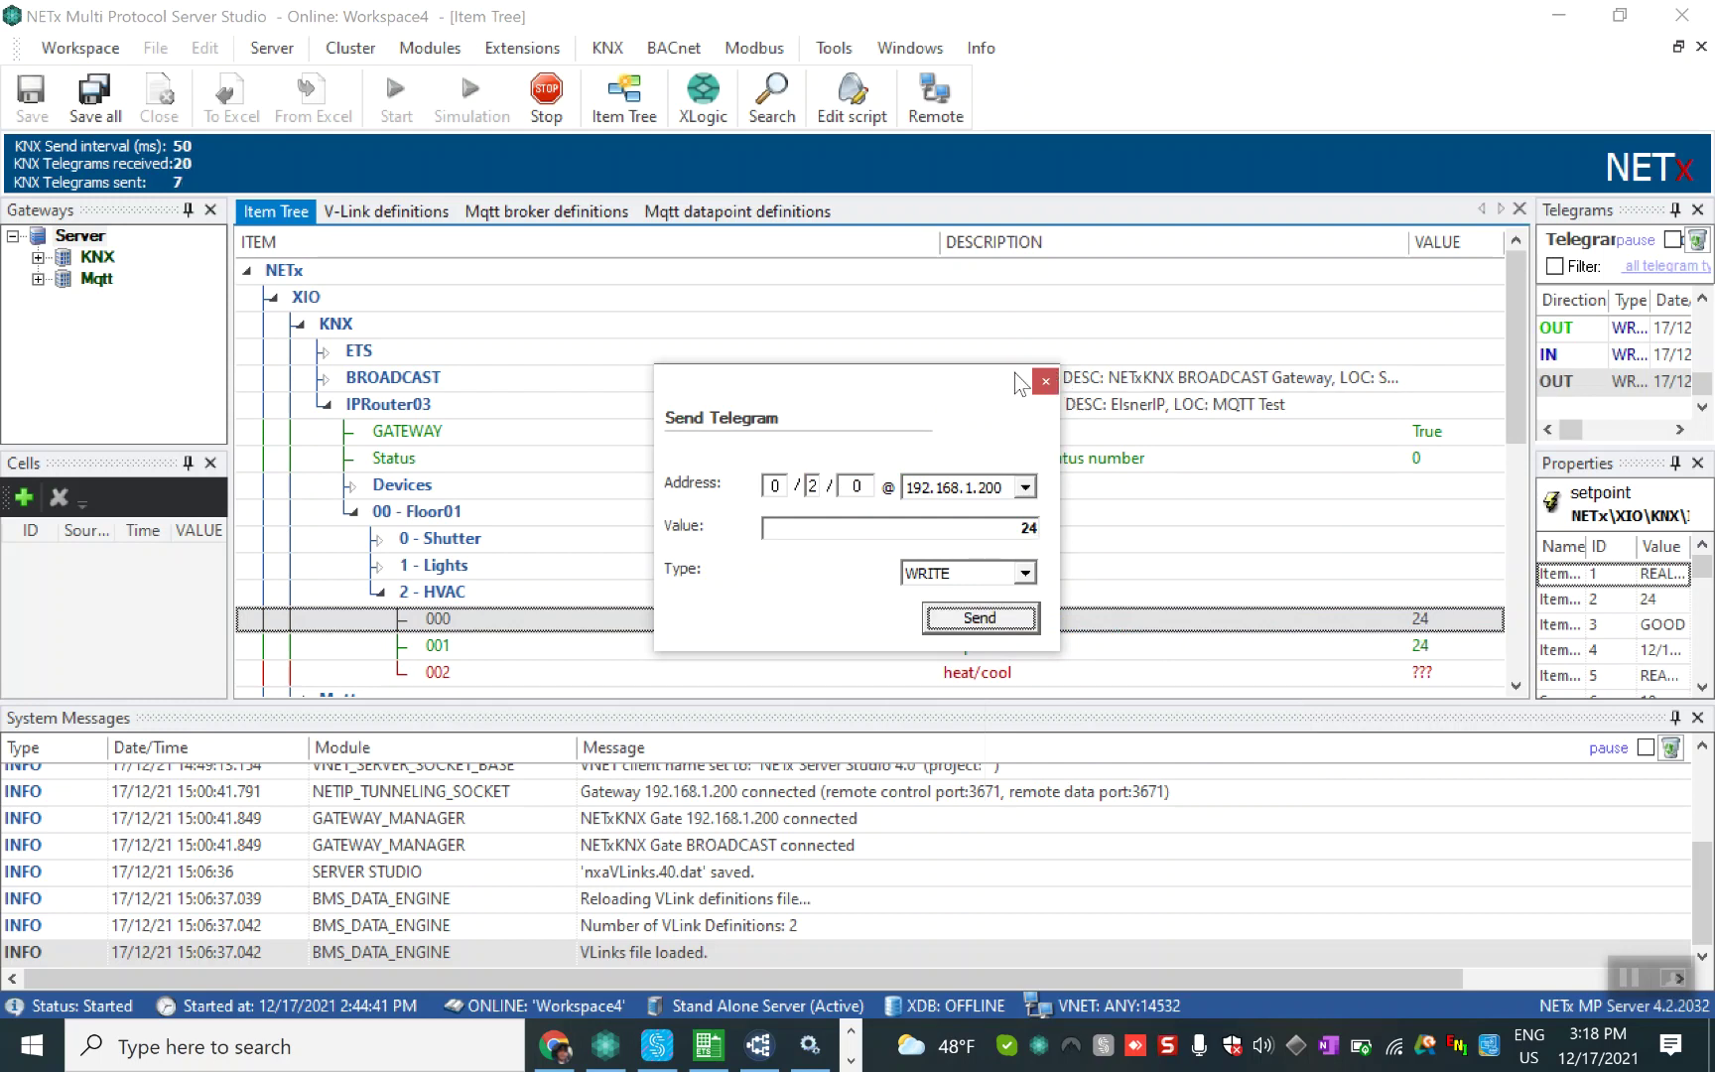
{"action": "left_click", "coordinate": [1045, 382]}
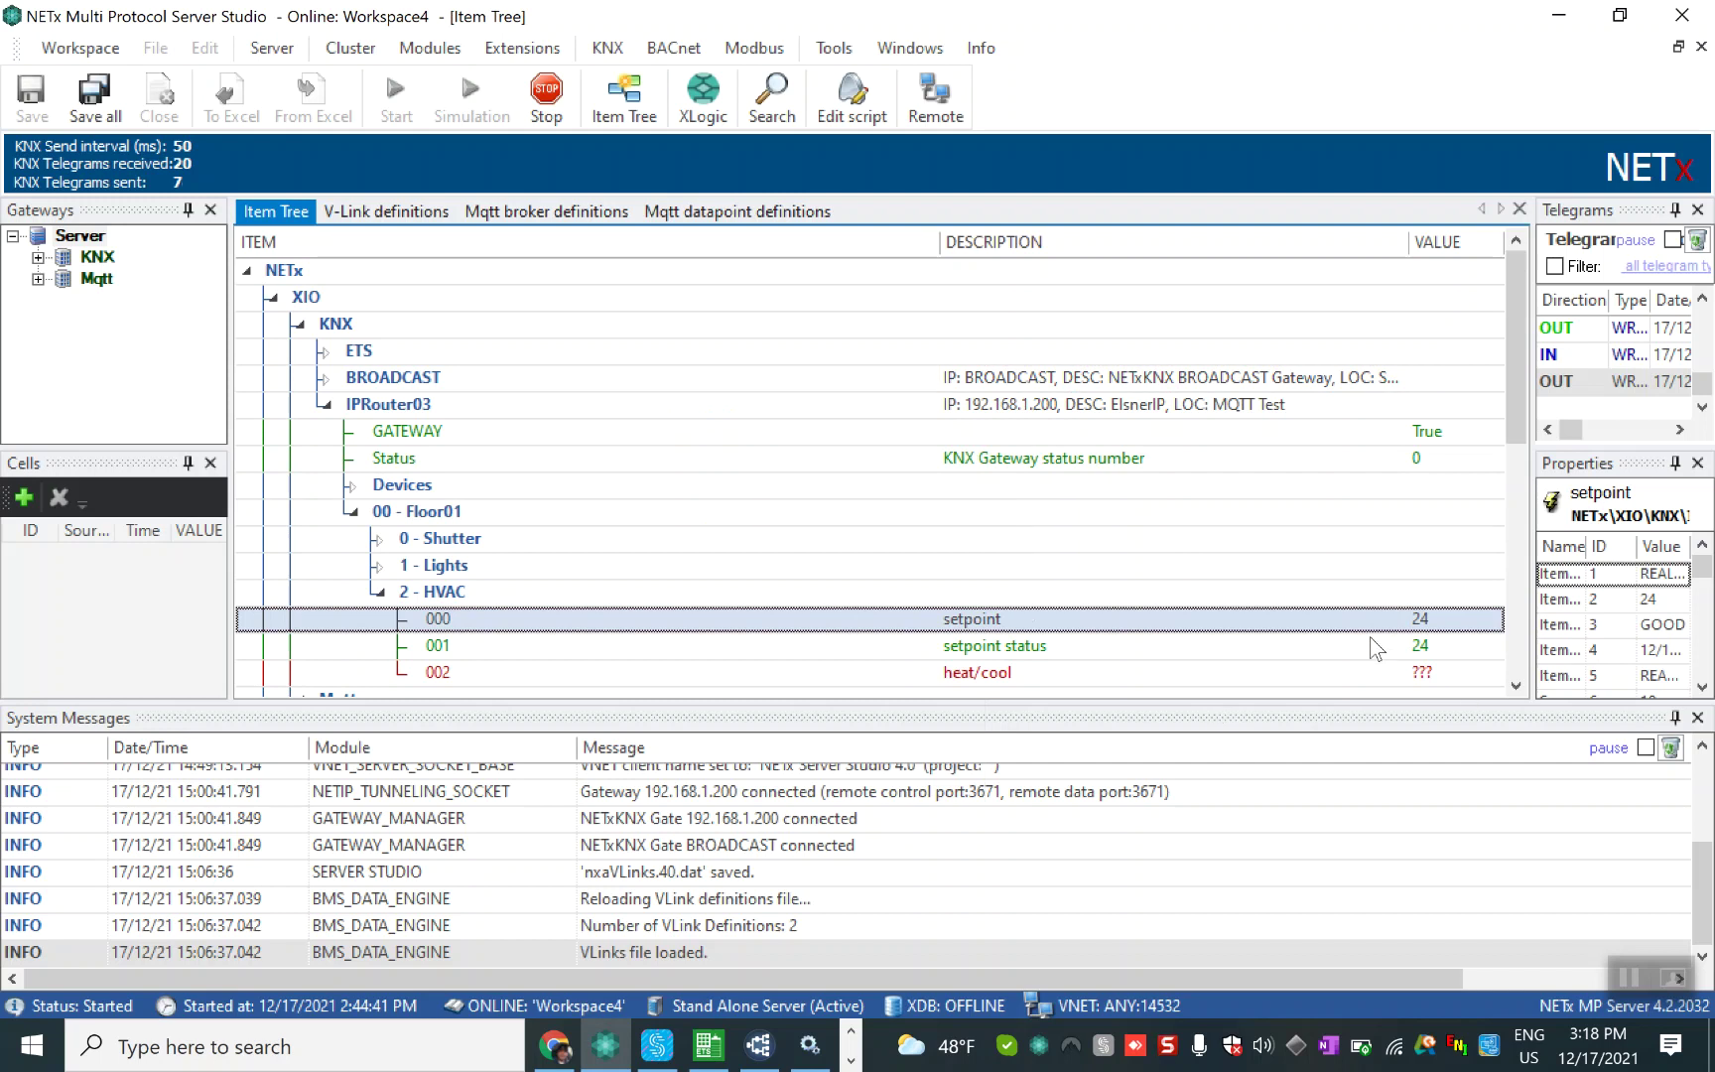
{"action": "scroll", "coordinate": [1330, 650], "scroll_direction": "down", "scroll_amount": 1}
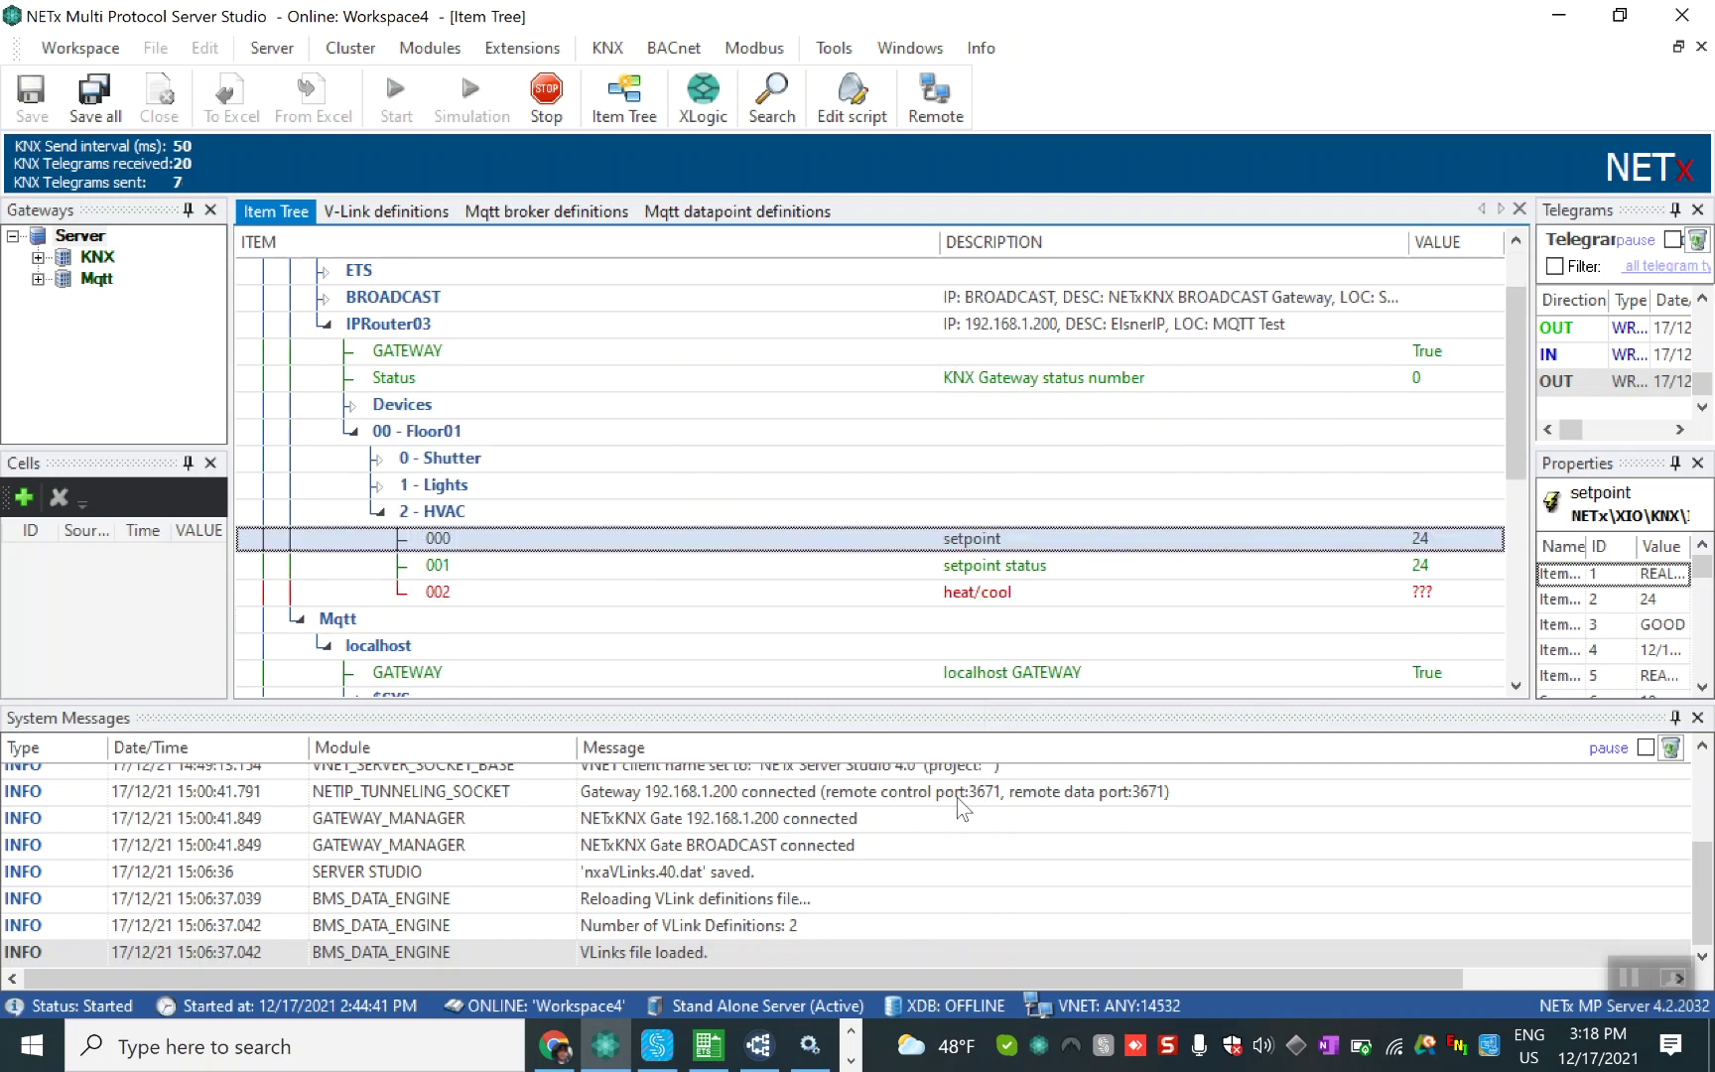
{"action": "left_click", "coordinate": [760, 1045]}
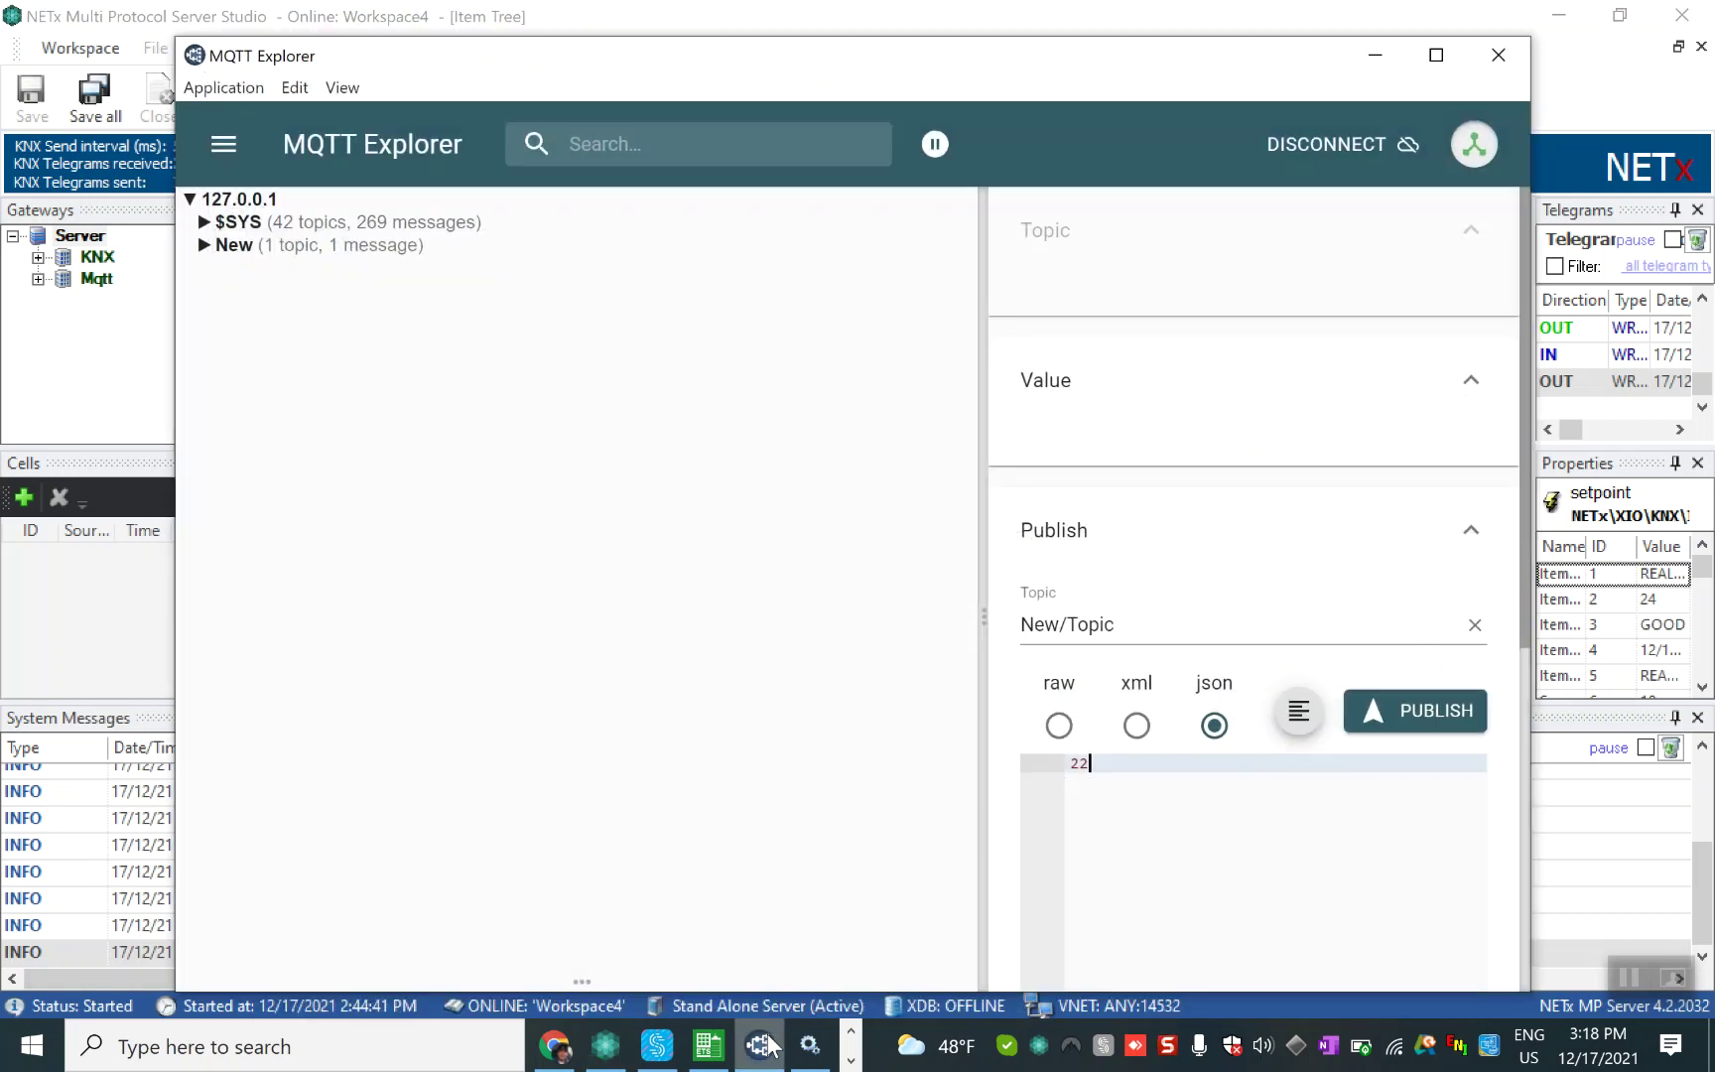
Step: Replace the payload 22 with 16 and publish it to New/Topic
{"action": "double_click", "coordinate": [1078, 764]}
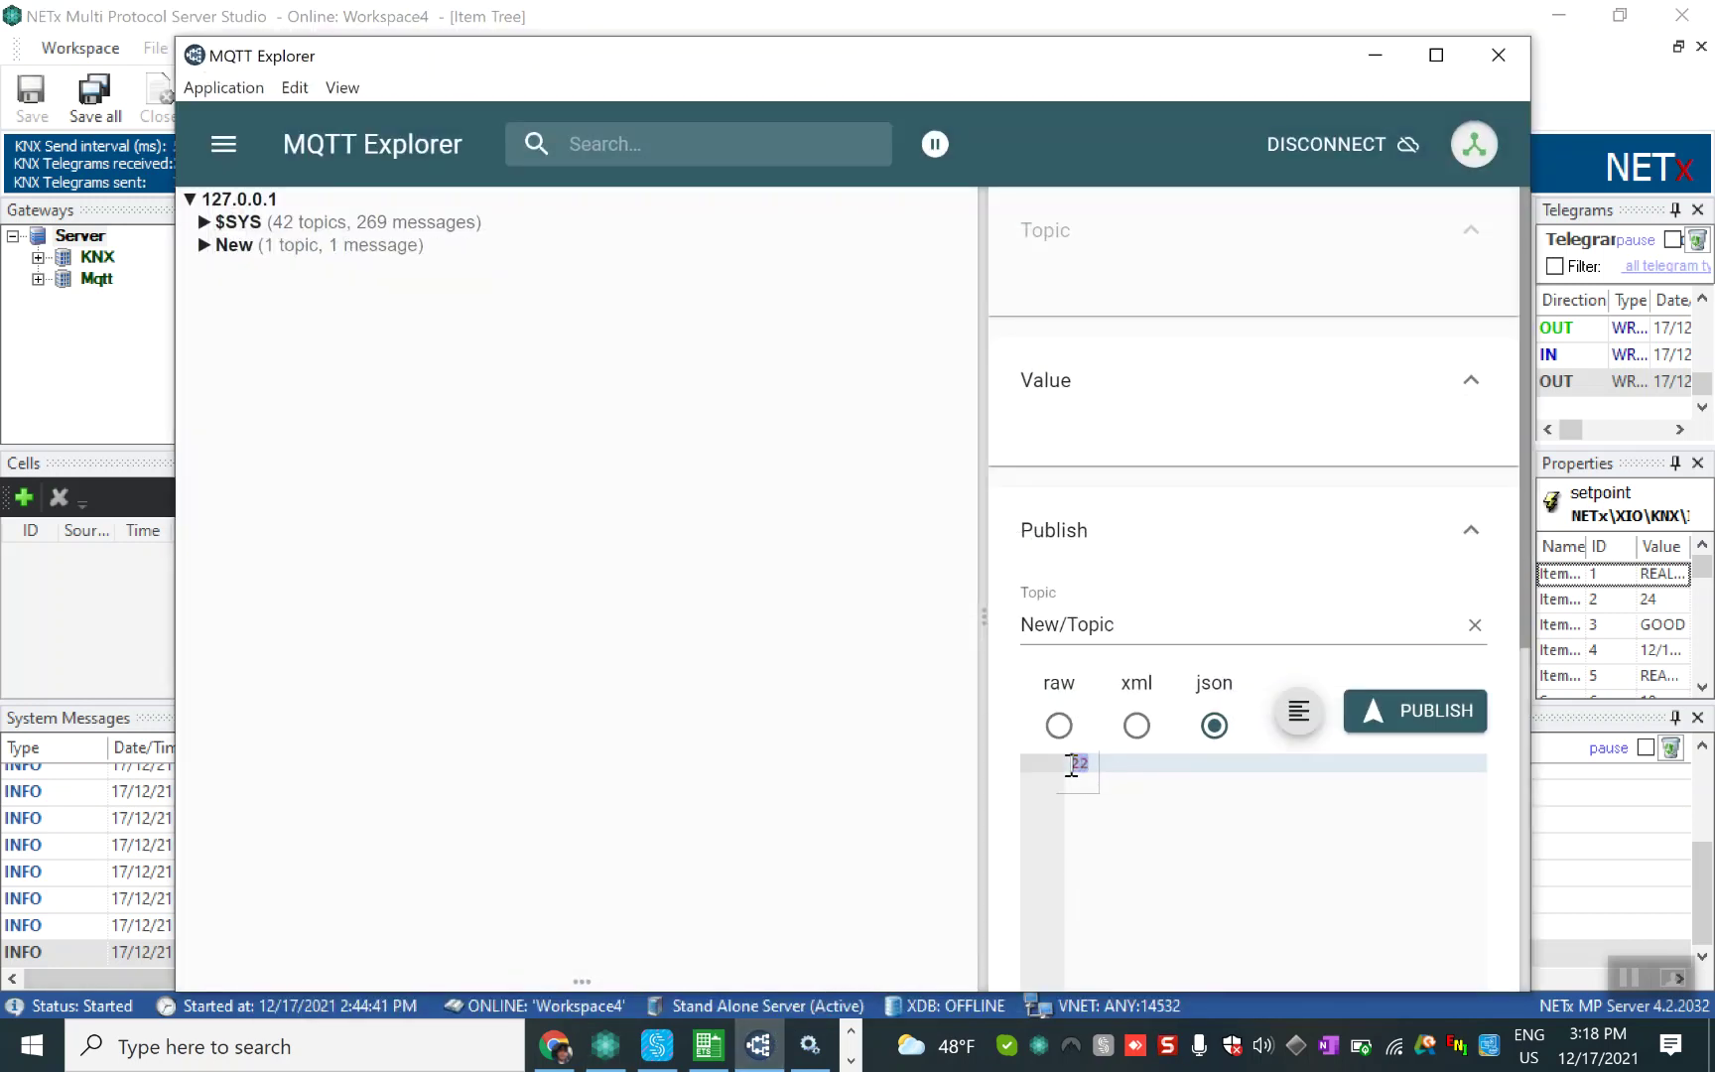
{"action": "type", "text": "16"}
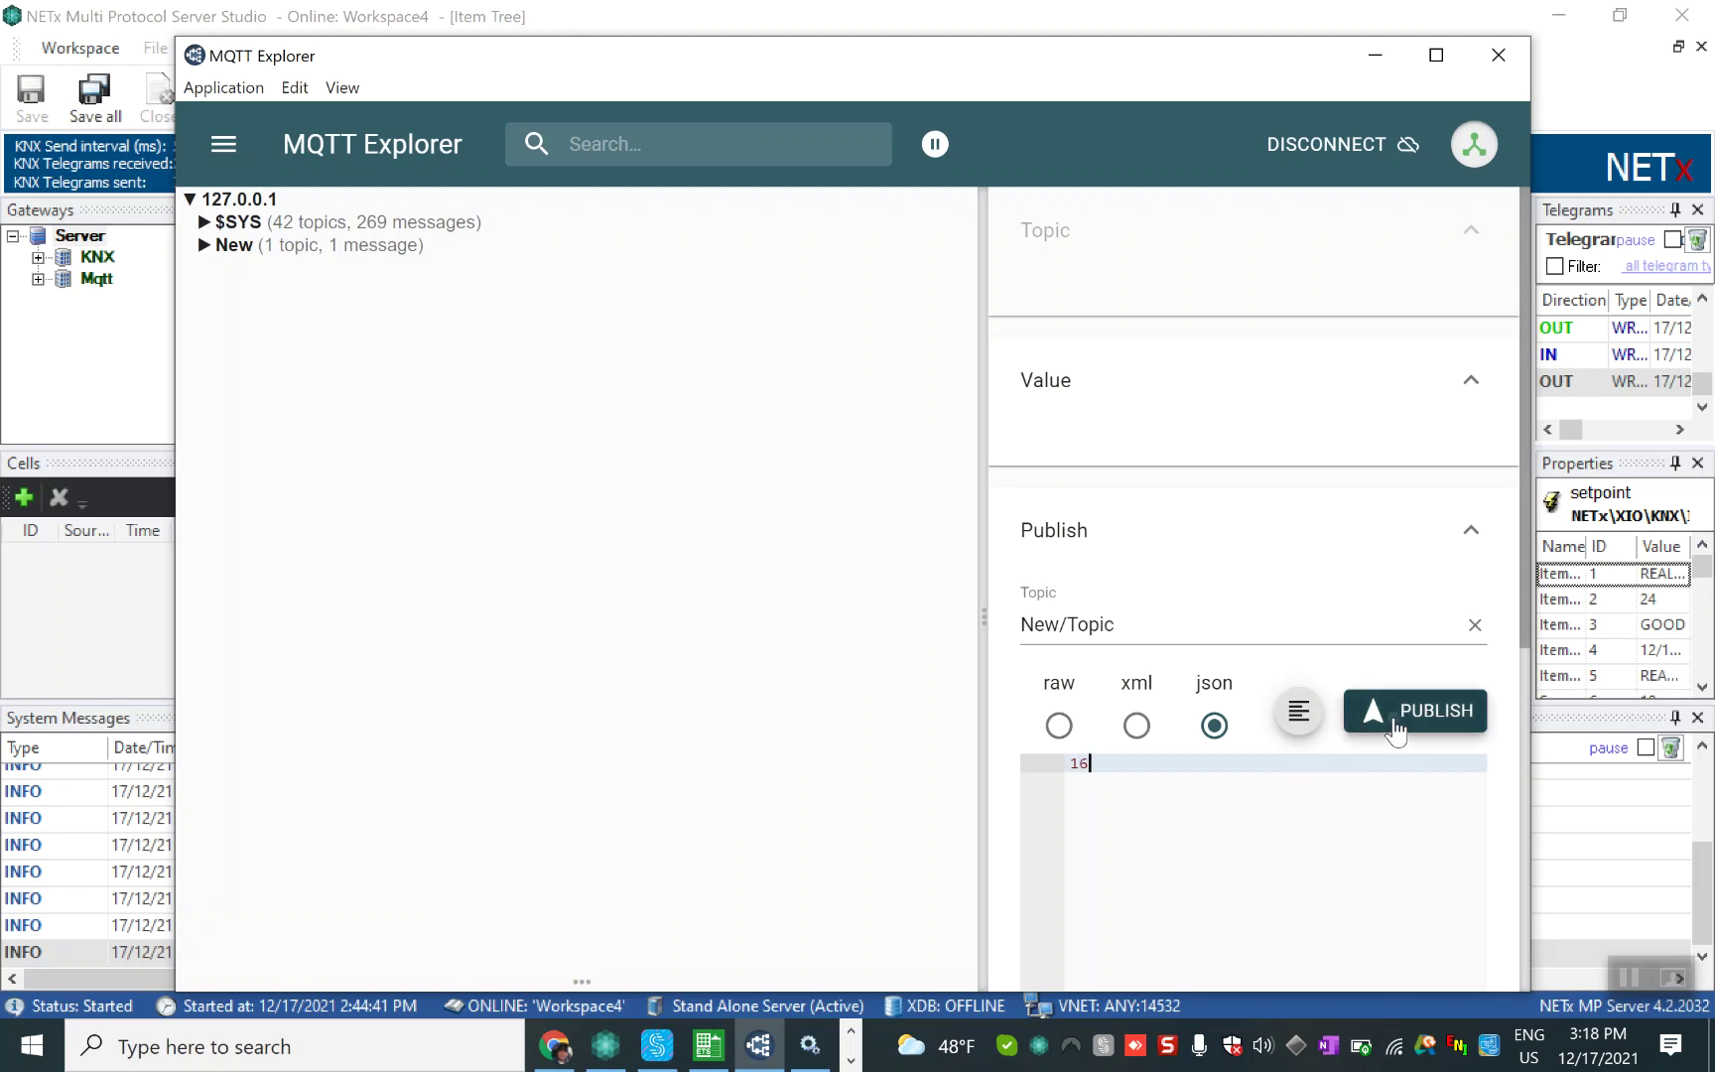
{"action": "left_click", "coordinate": [1398, 731]}
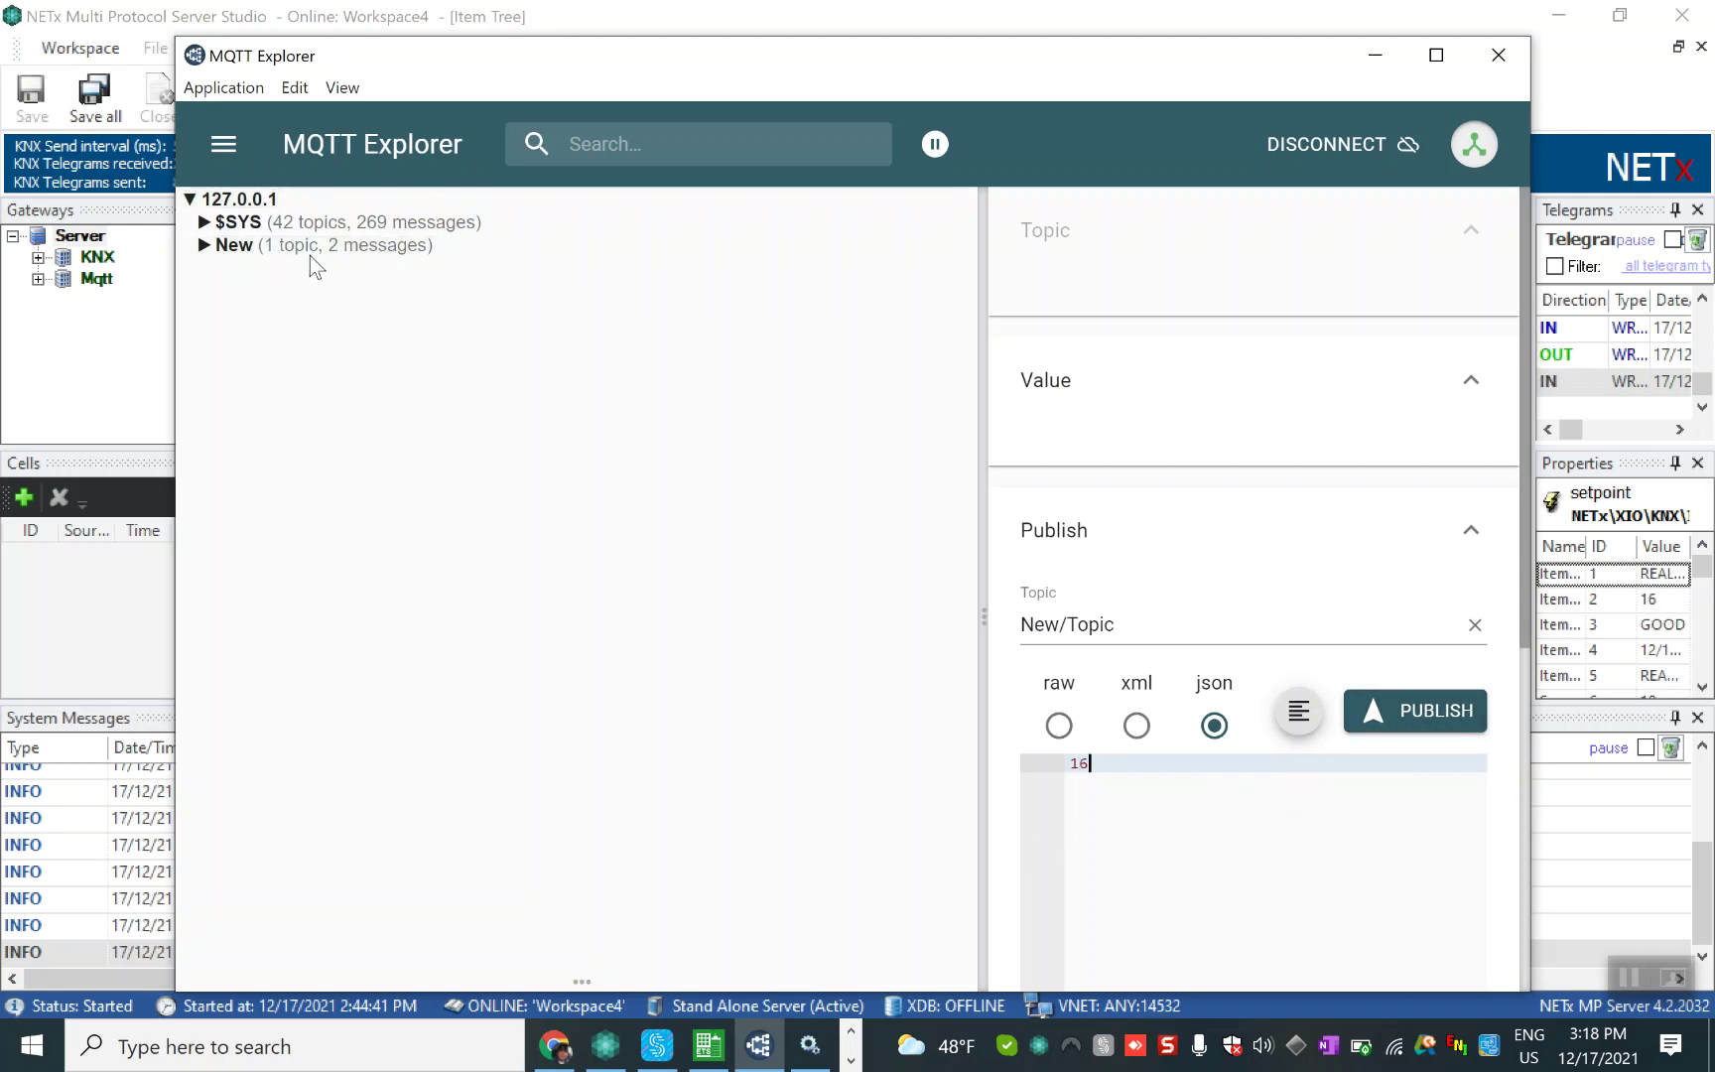
Step: Expand New/Topic to confirm its value changed from 22 to 16
{"action": "left_click", "coordinate": [201, 245]}
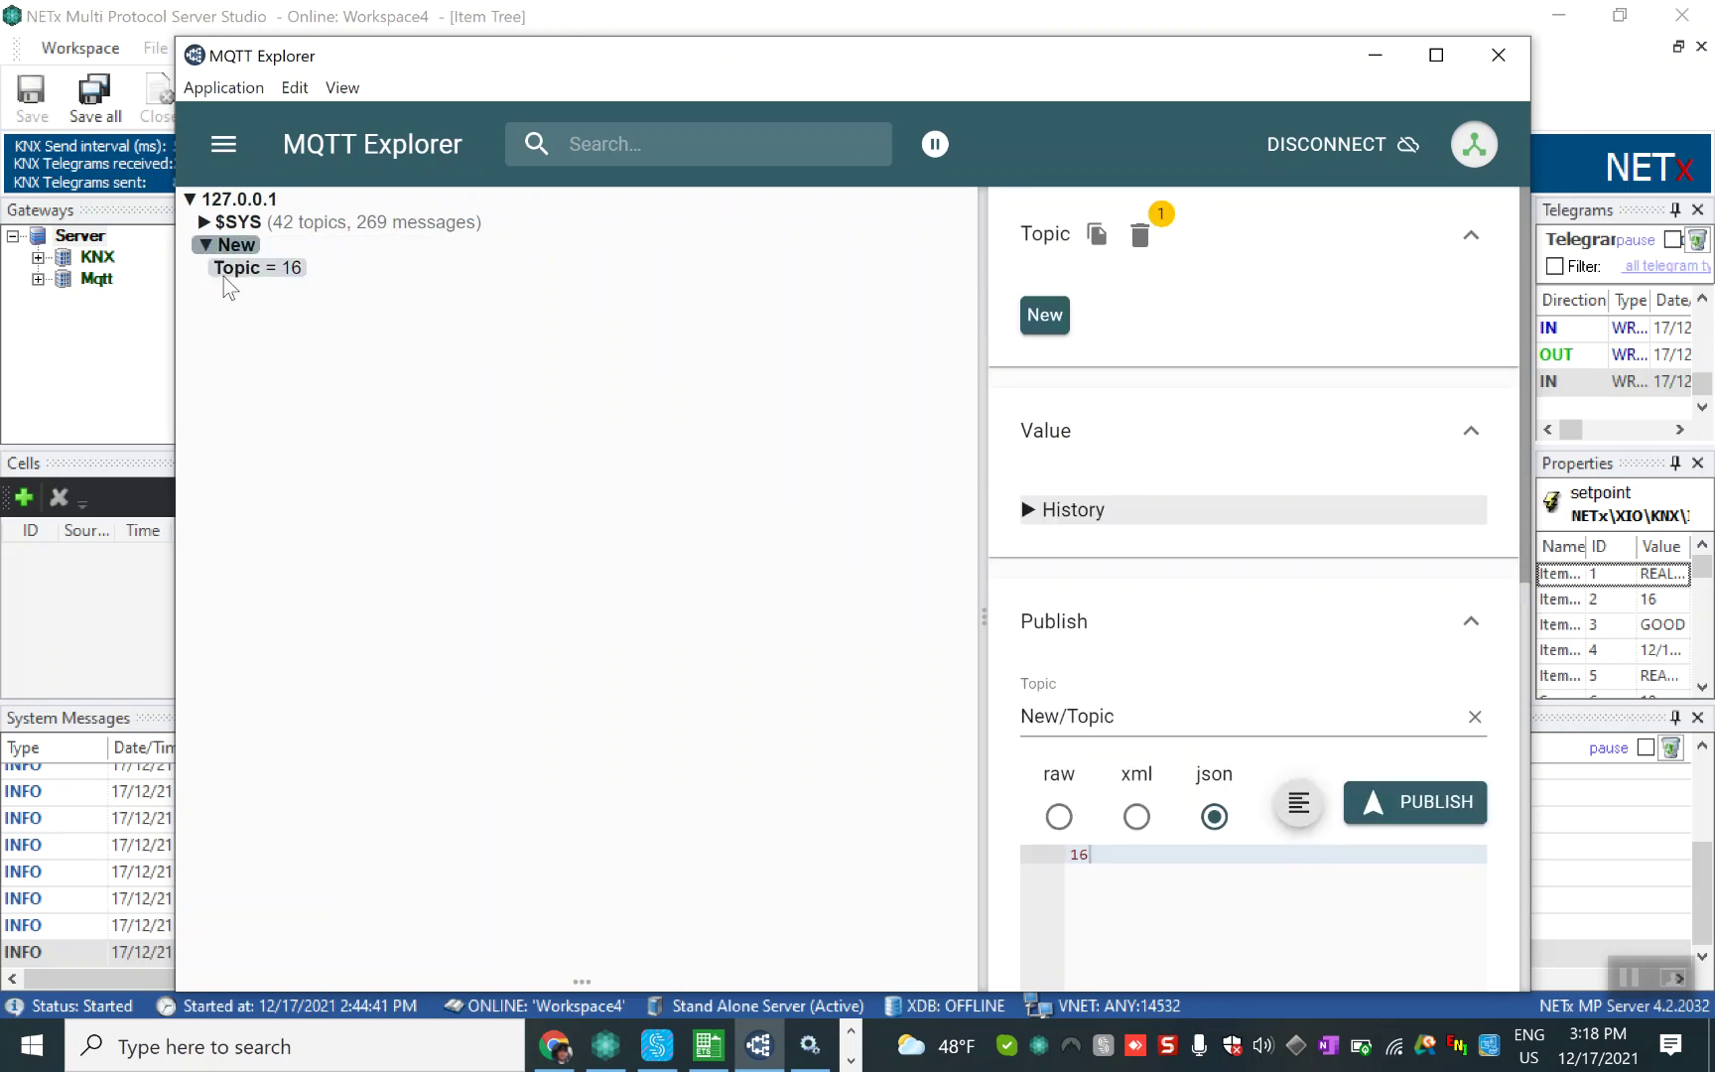
{"action": "left_click", "coordinate": [224, 270]}
{"action": "left_click", "coordinate": [1375, 55]}
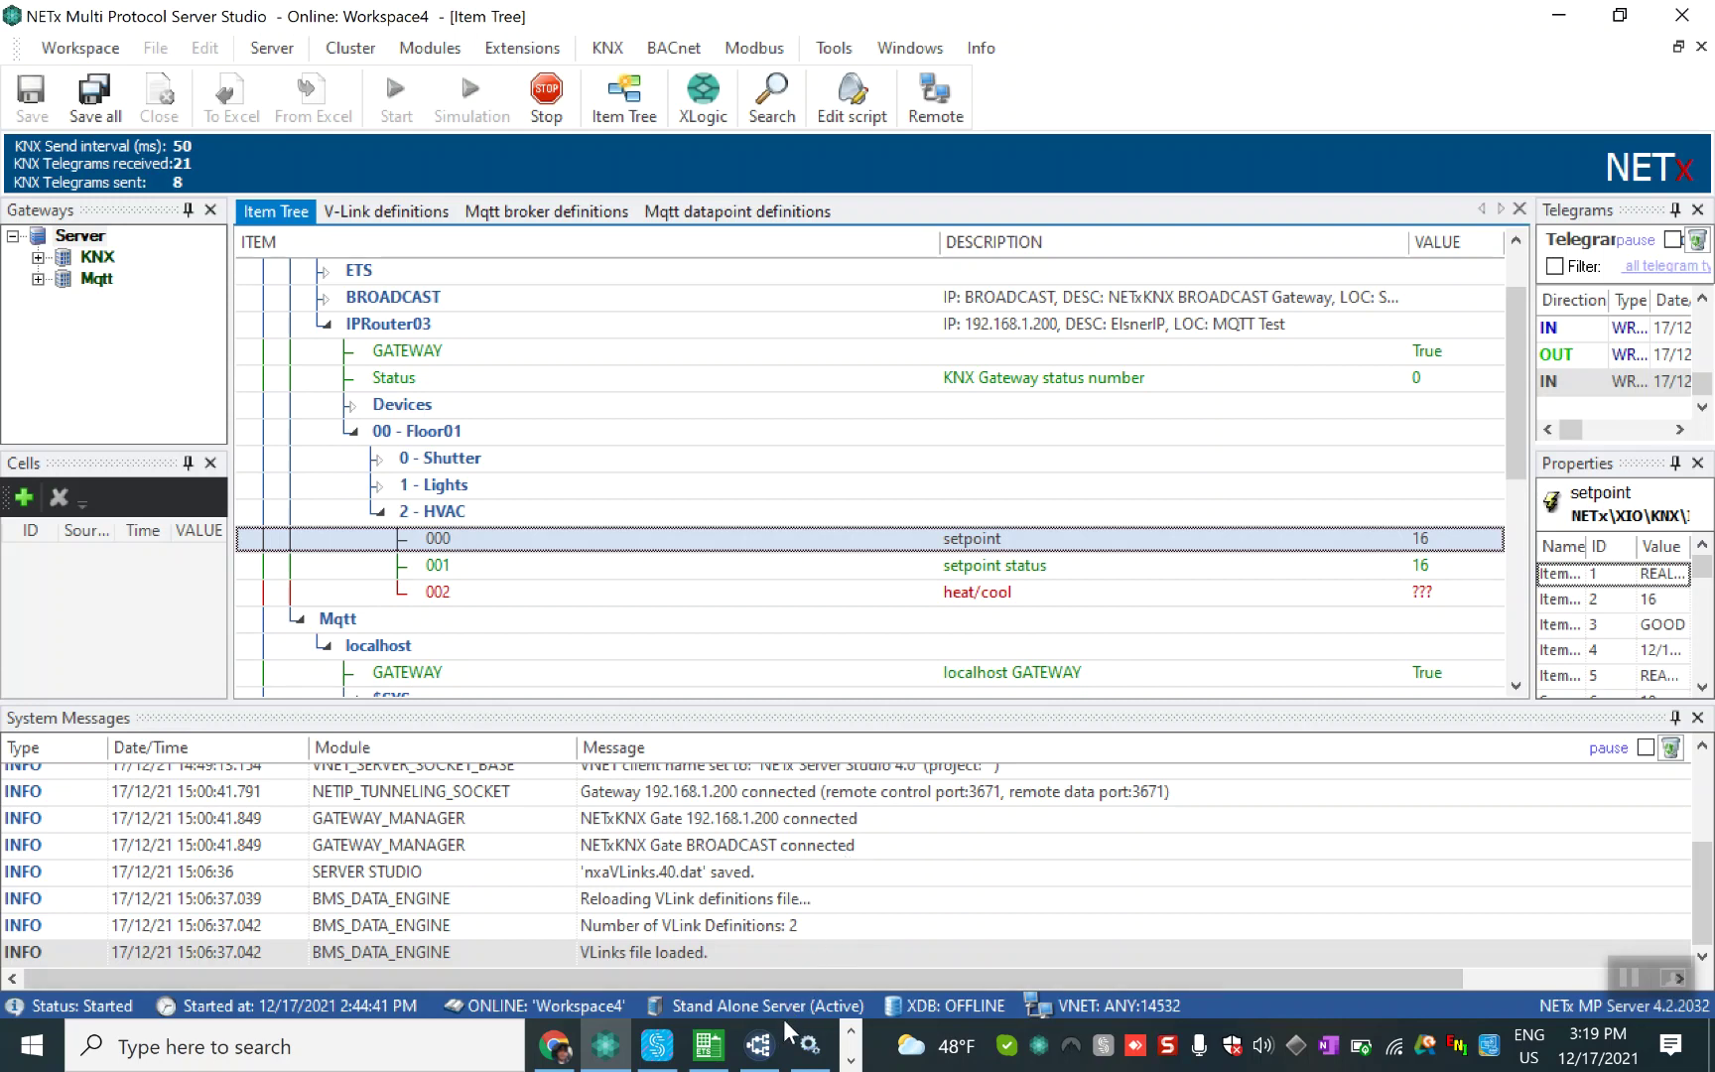
Step: Check that 000 setpoint and 001 setpoint status both read 16 in the Item Tree
{"action": "mouse_move", "coordinate": [794, 1045]}
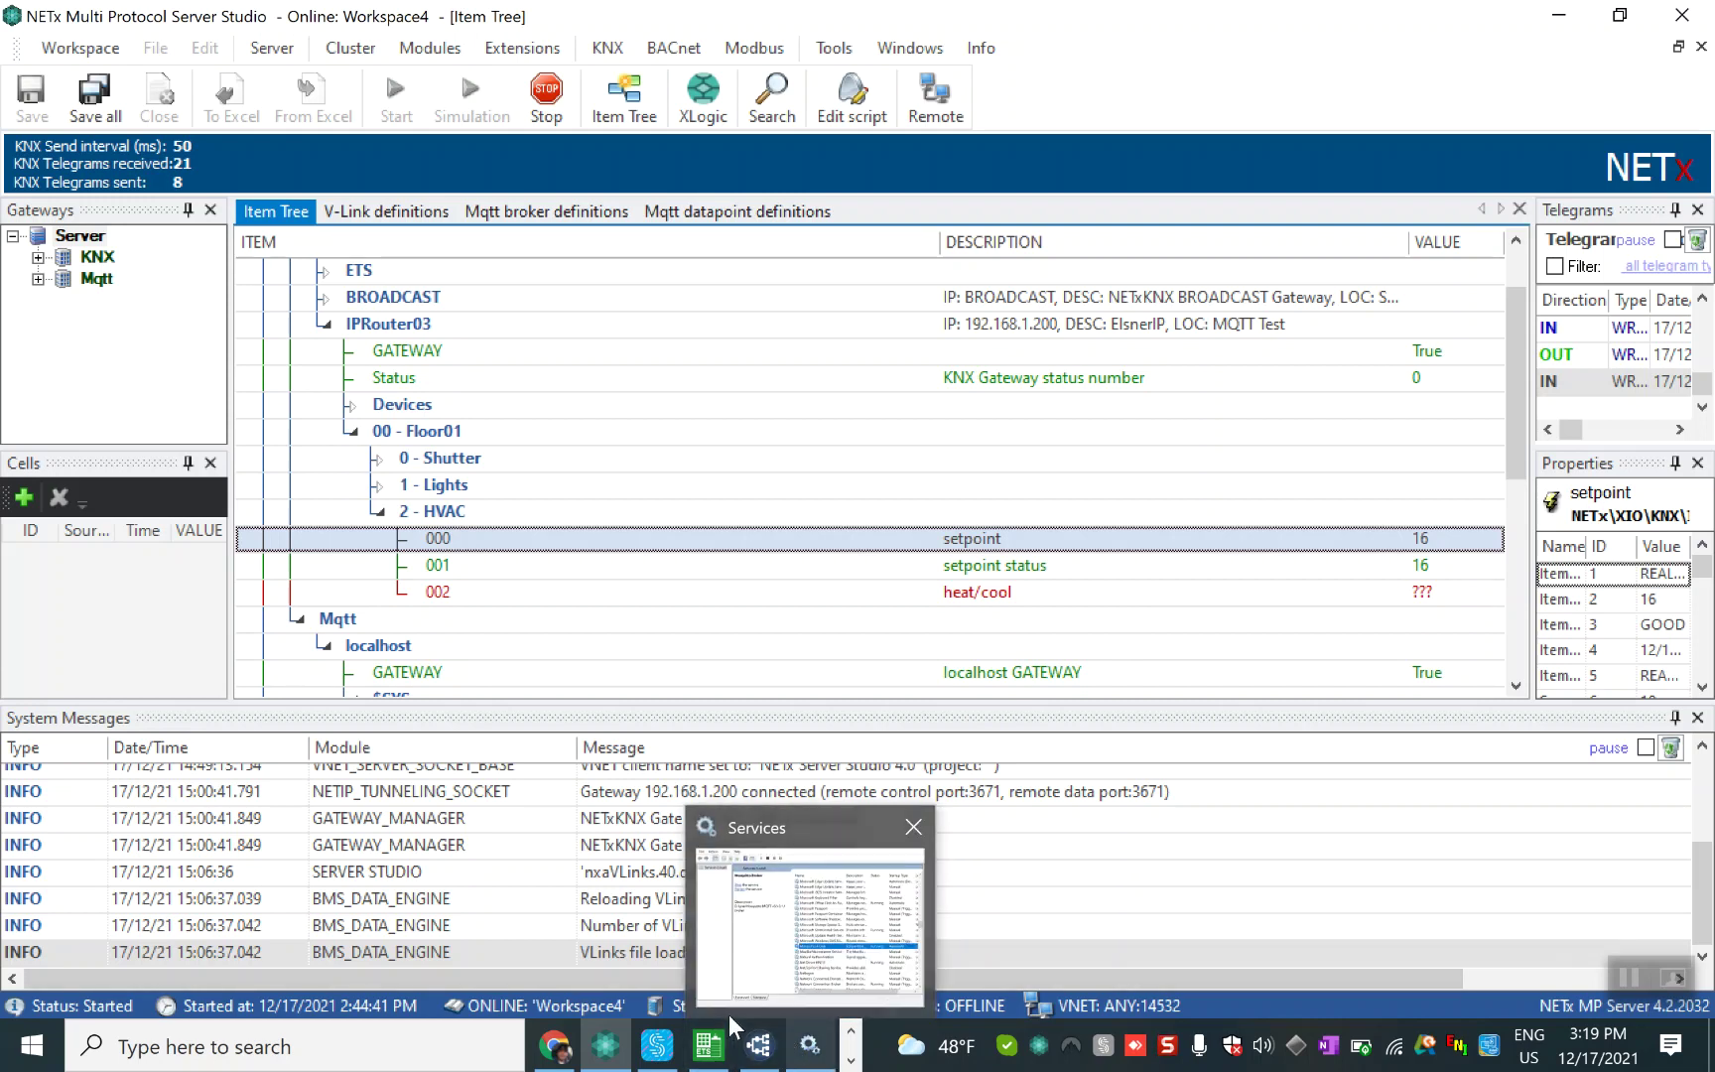